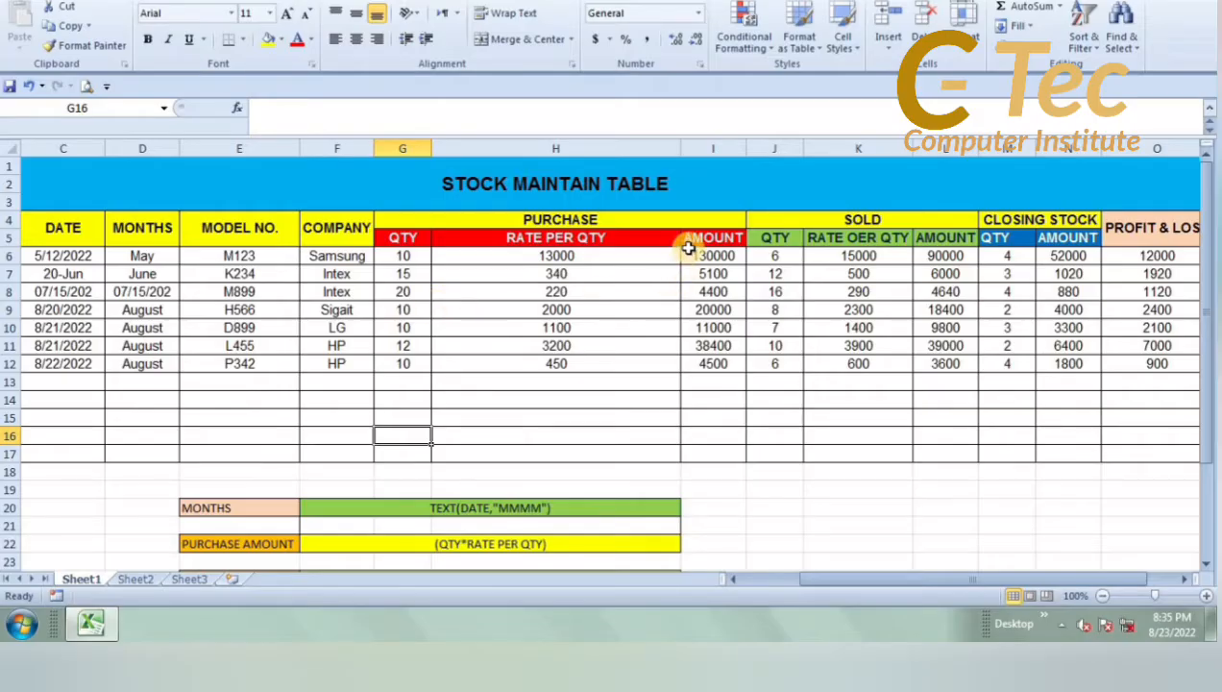
# - Clear the purchase amounts in I6:I12 and the sold amounts in L6:L12
pyautogui.moveTo(689, 252); pyautogui.dragTo(714, 355)
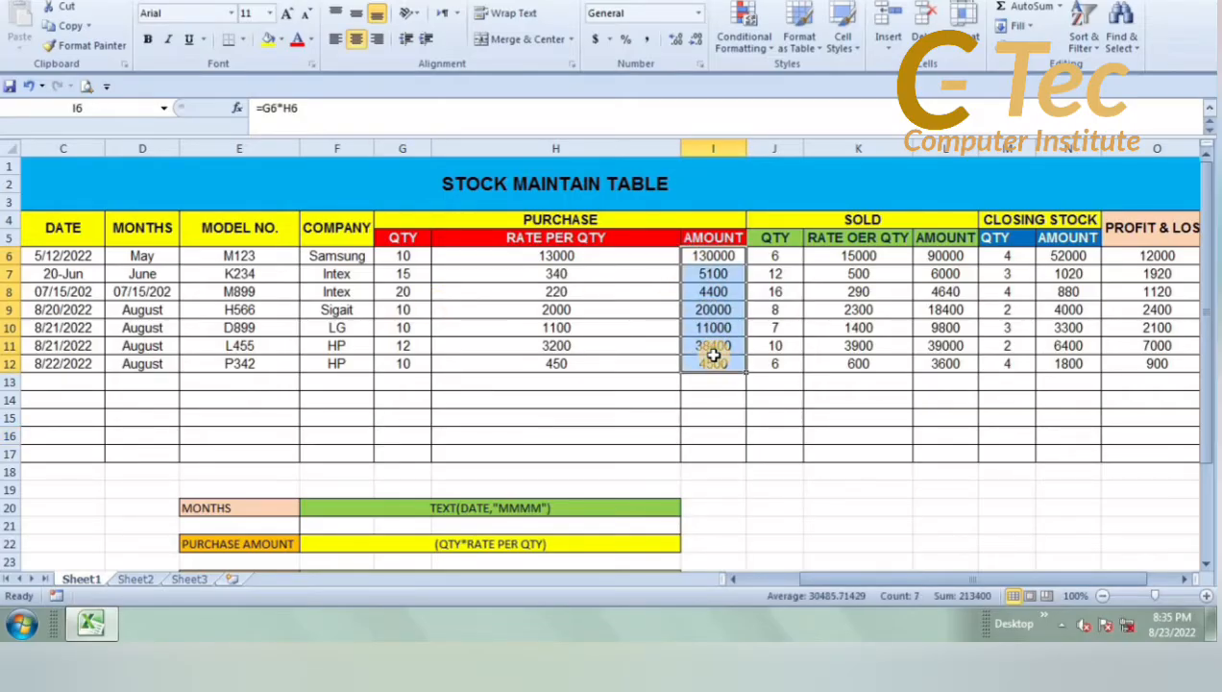
pyautogui.press('Delete')
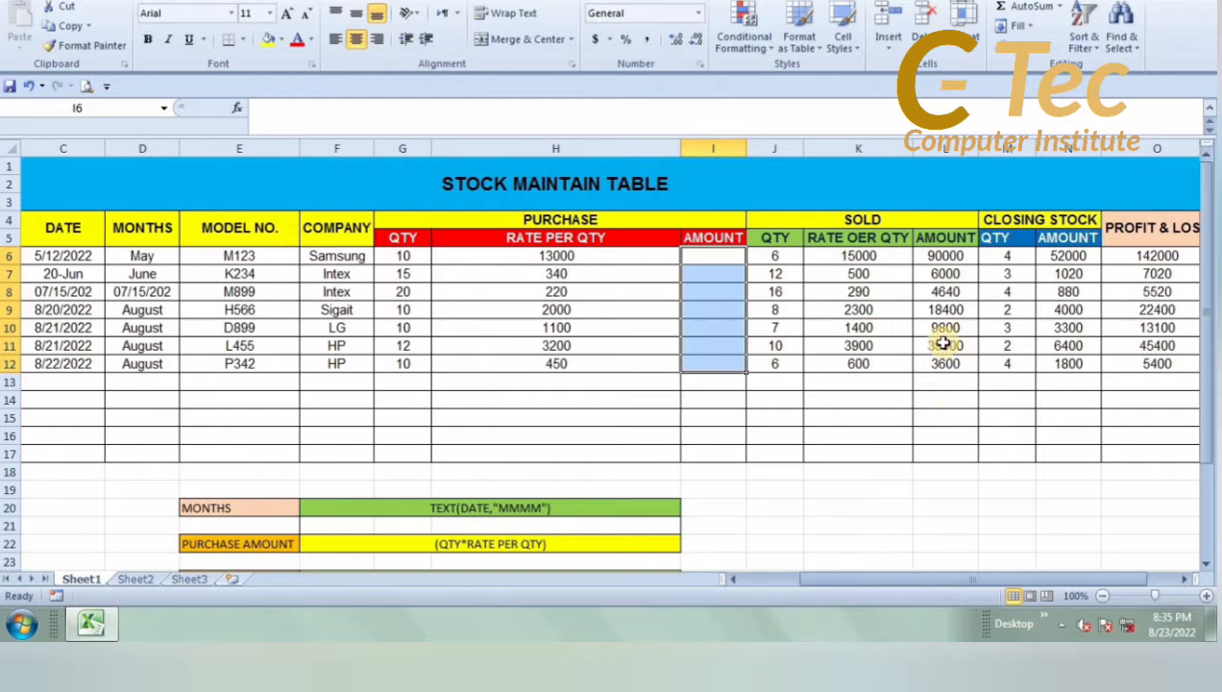
pyautogui.moveTo(959, 256); pyautogui.dragTo(959, 365)
pyautogui.press('Delete')
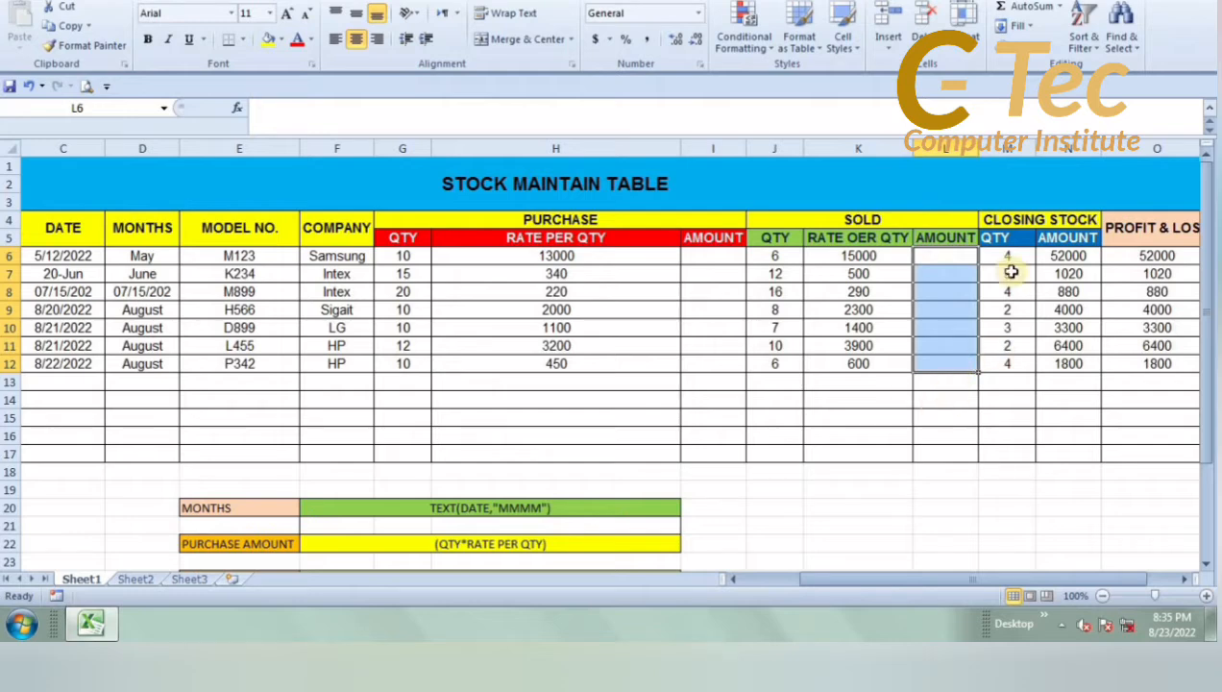
# - Clear the closing stock quantities in M6:M12
pyautogui.moveTo(1009, 257); pyautogui.dragTo(1027, 357)
pyautogui.press('Delete')
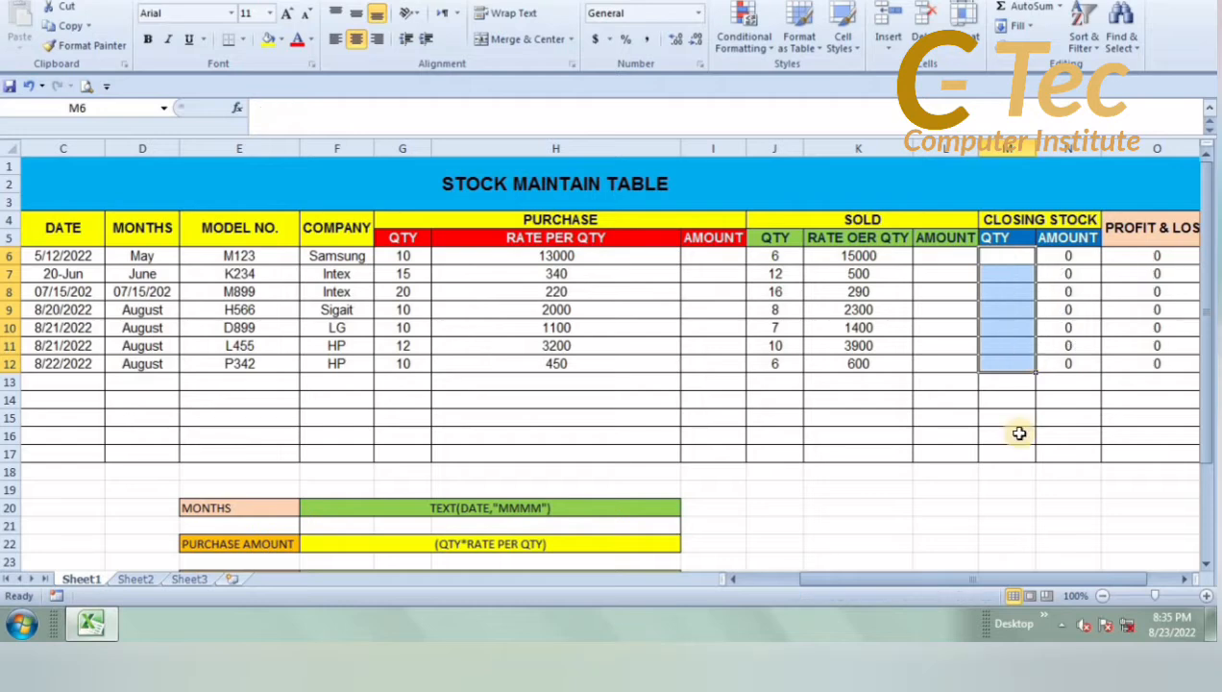
pyautogui.click(1053, 579)
pyautogui.moveTo(1054, 579); pyautogui.dragTo(1080, 580)
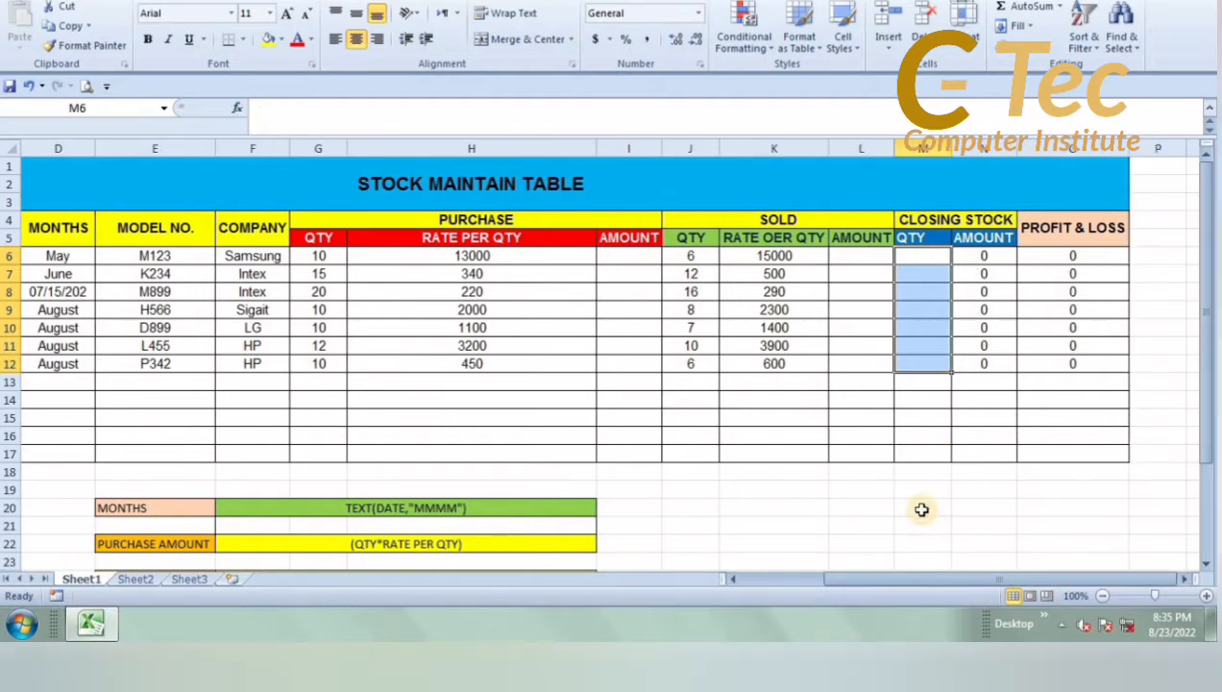
pyautogui.click(922, 507)
# - Calculate the first item's purchase amount in I6 with the formula =G6*H6, quantity times rate
pyautogui.moveTo(826, 580); pyautogui.dragTo(711, 577)
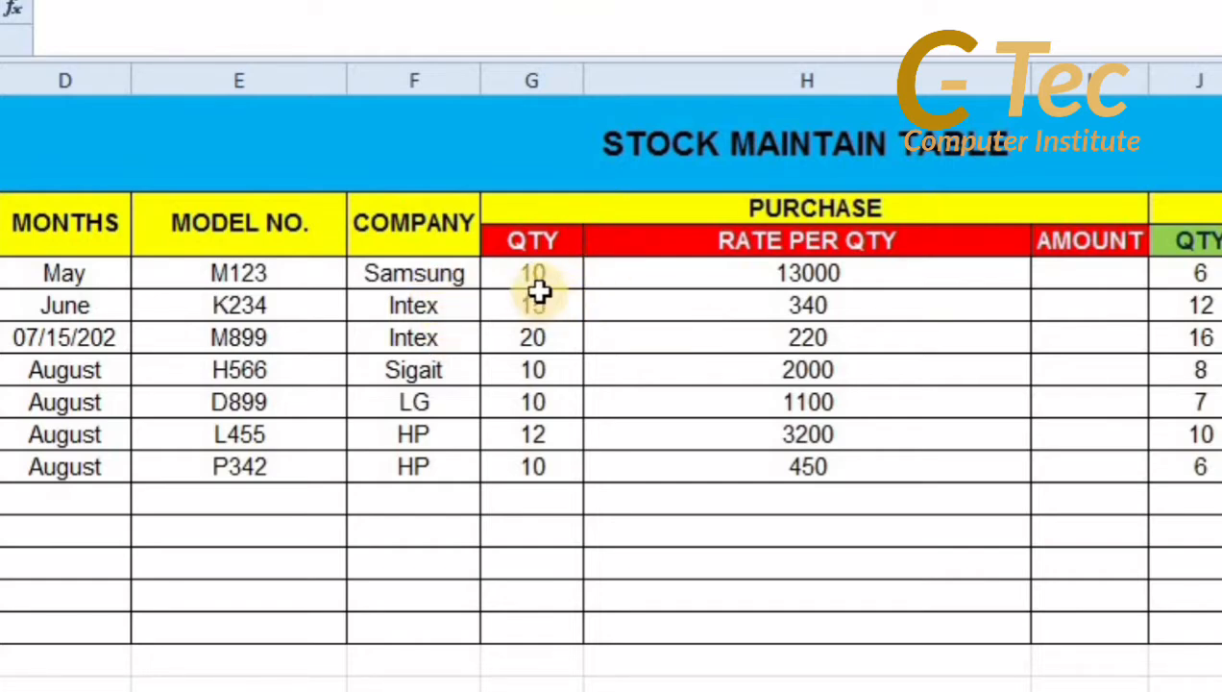
pyautogui.click(1066, 281)
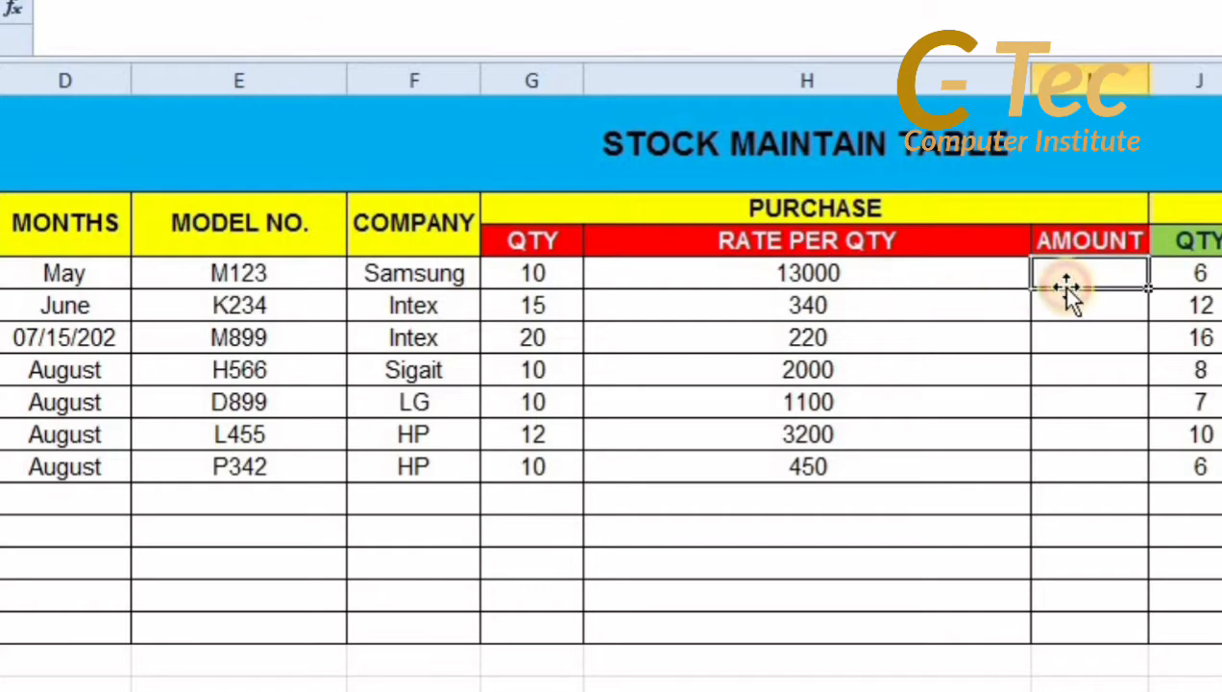
pyautogui.write('=')
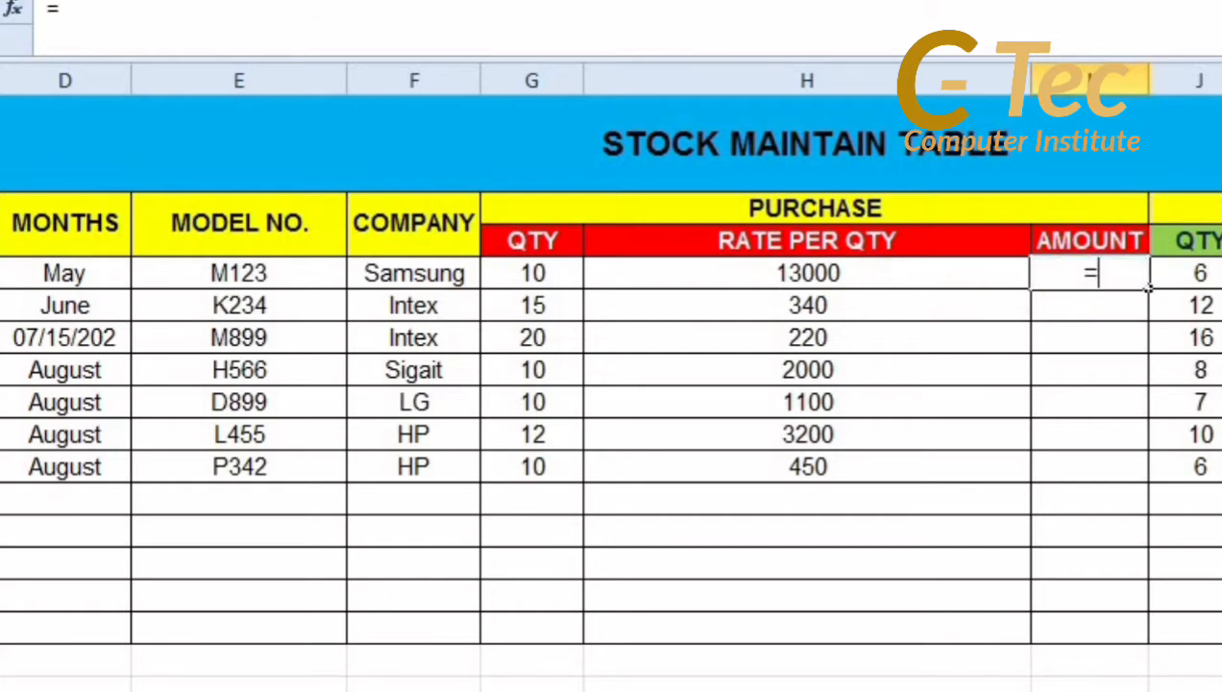
pyautogui.click(519, 266)
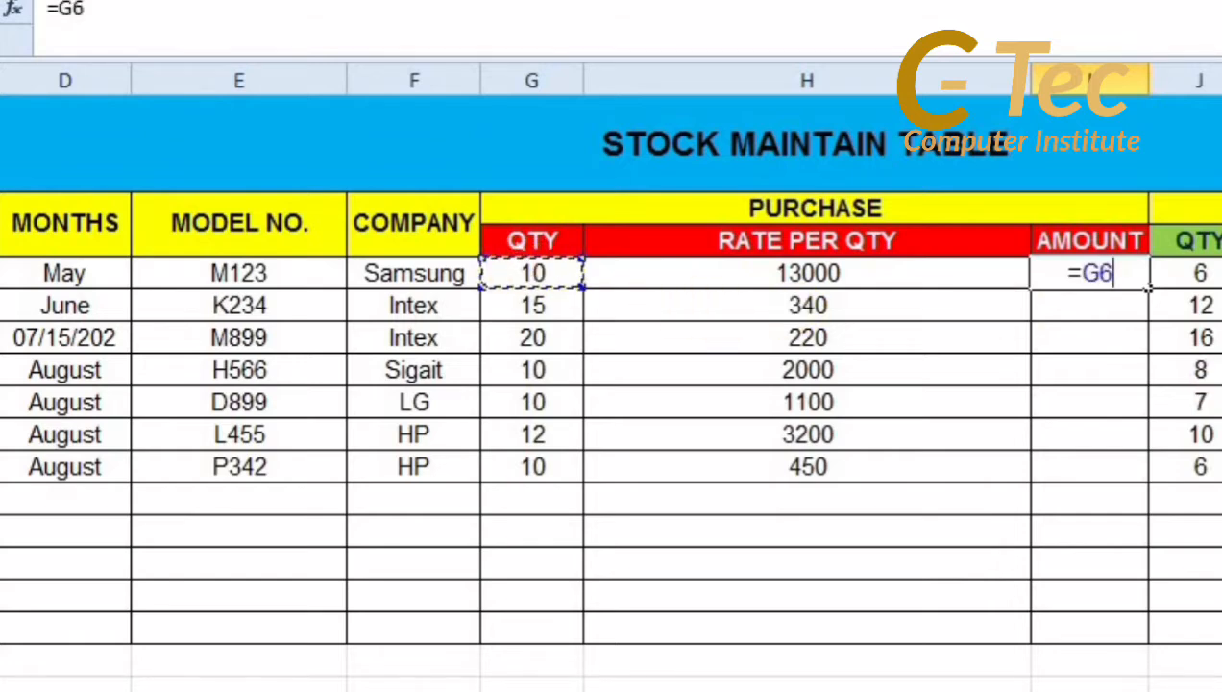
pyautogui.write('*')
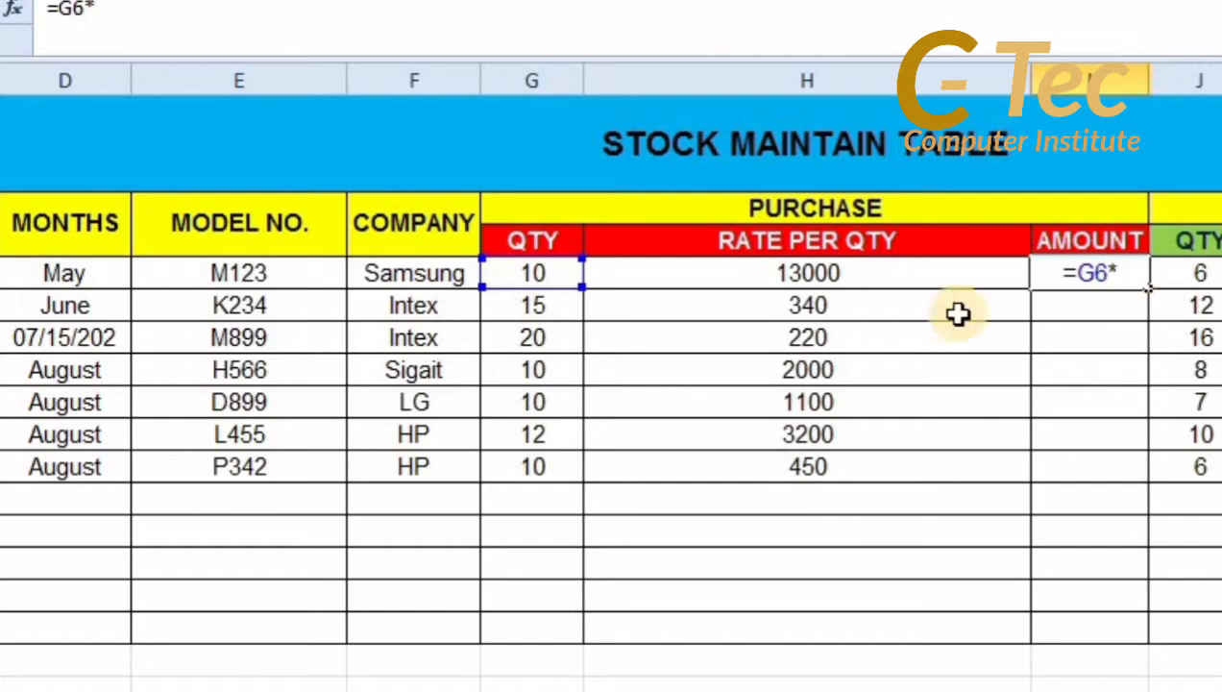
pyautogui.click(891, 274)
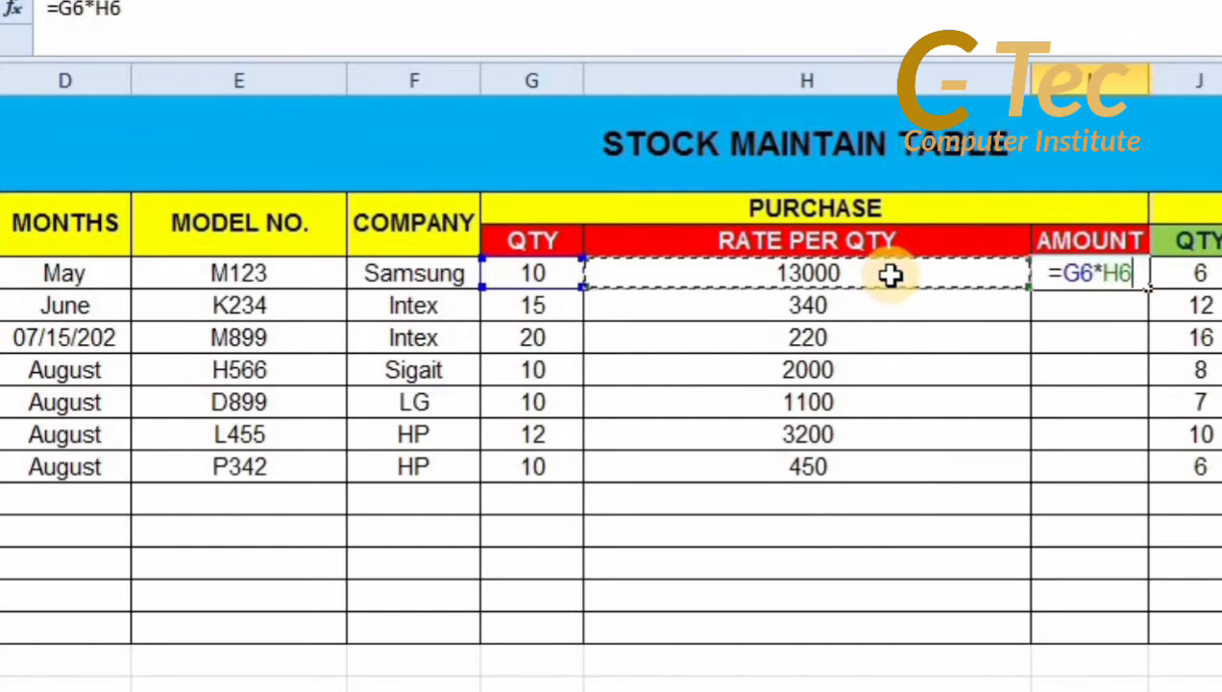
pyautogui.press('Return')
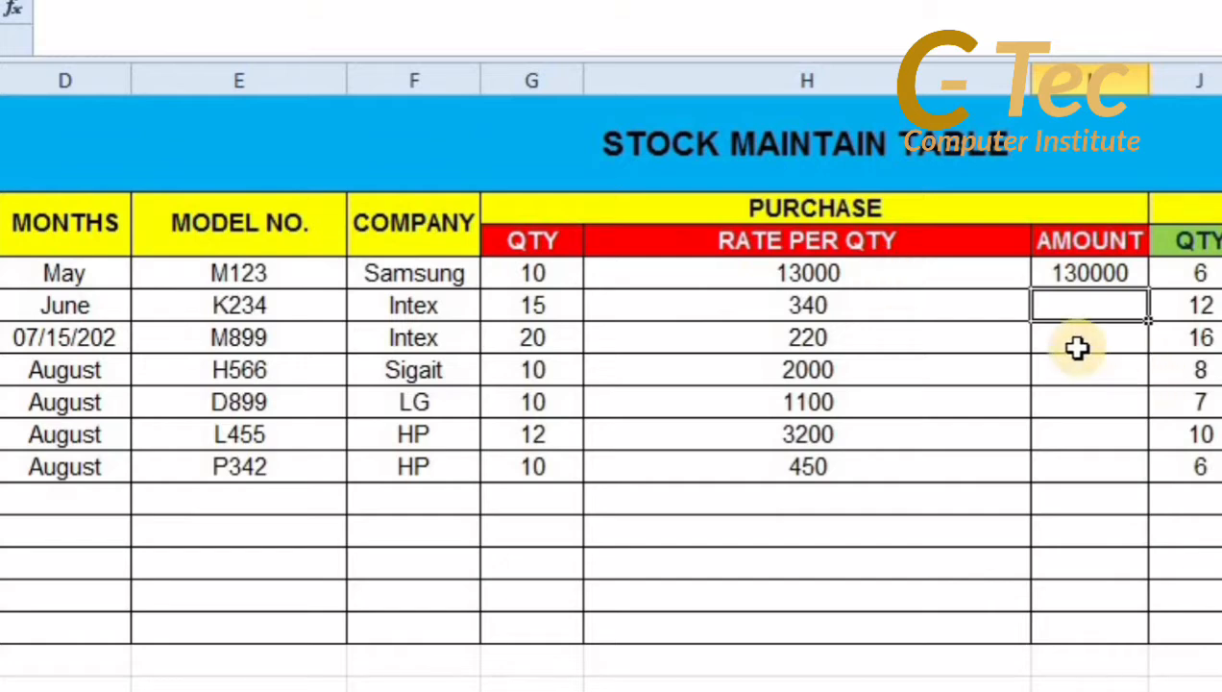
# - Calculate the second item's purchase amount in I7 with the formula =G7*H7
pyautogui.write('=')
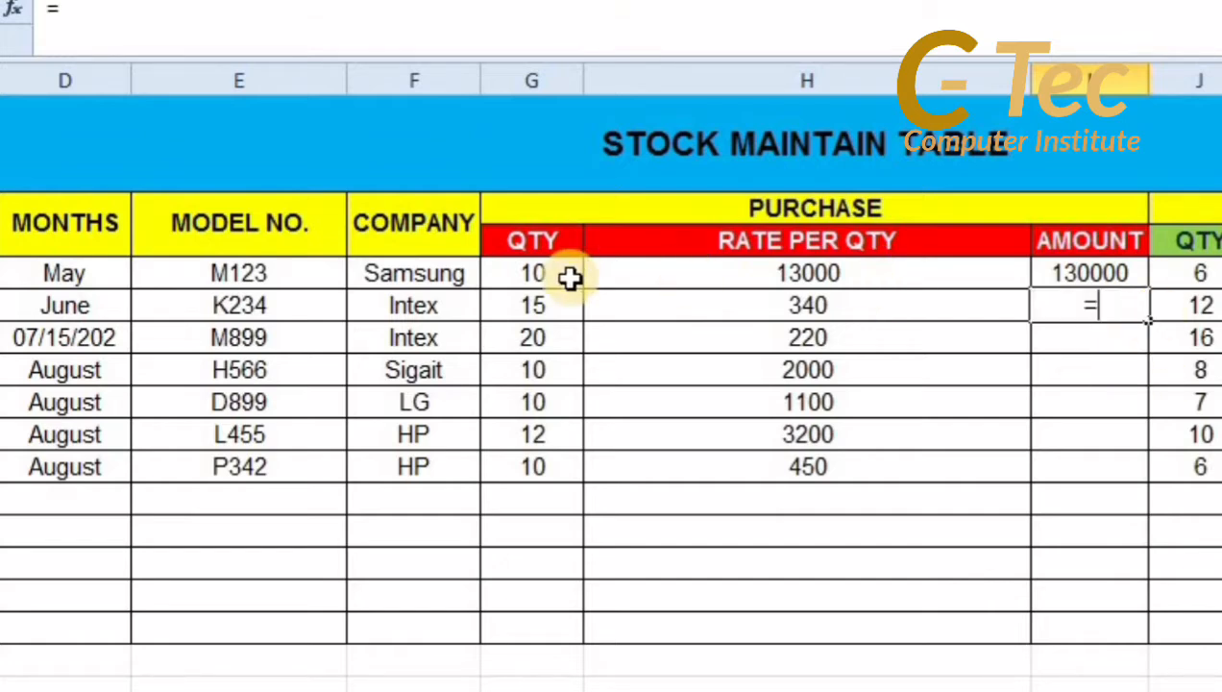
pyautogui.click(561, 305)
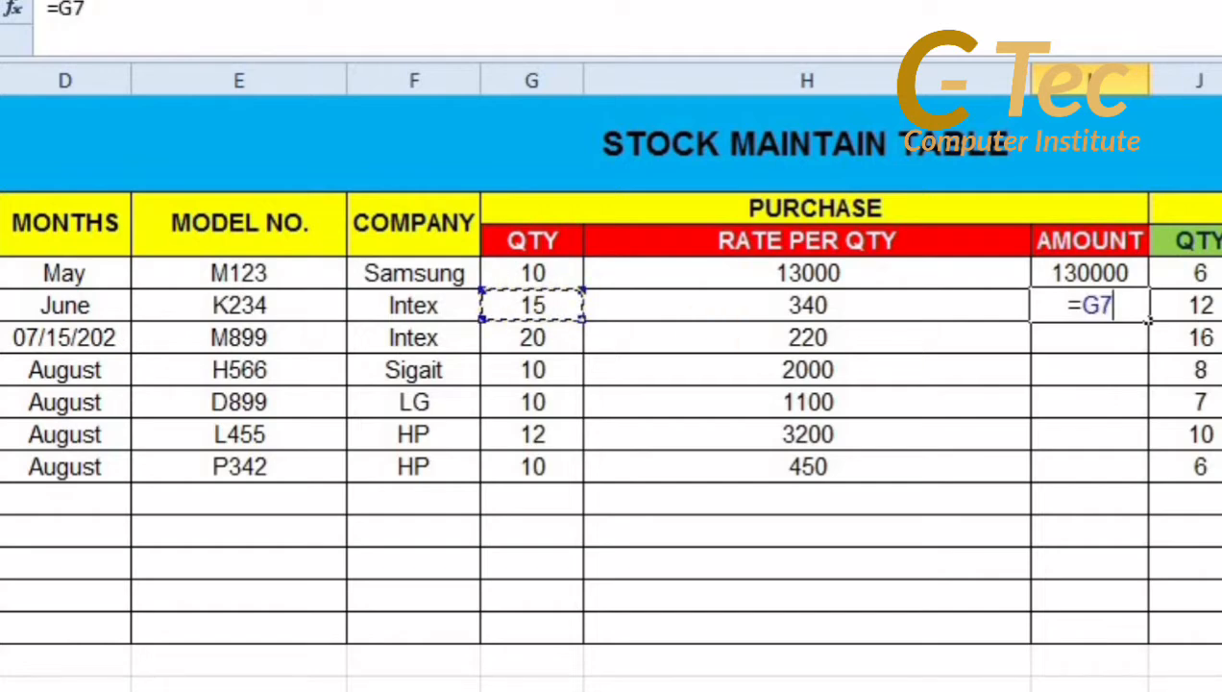
pyautogui.write('*')
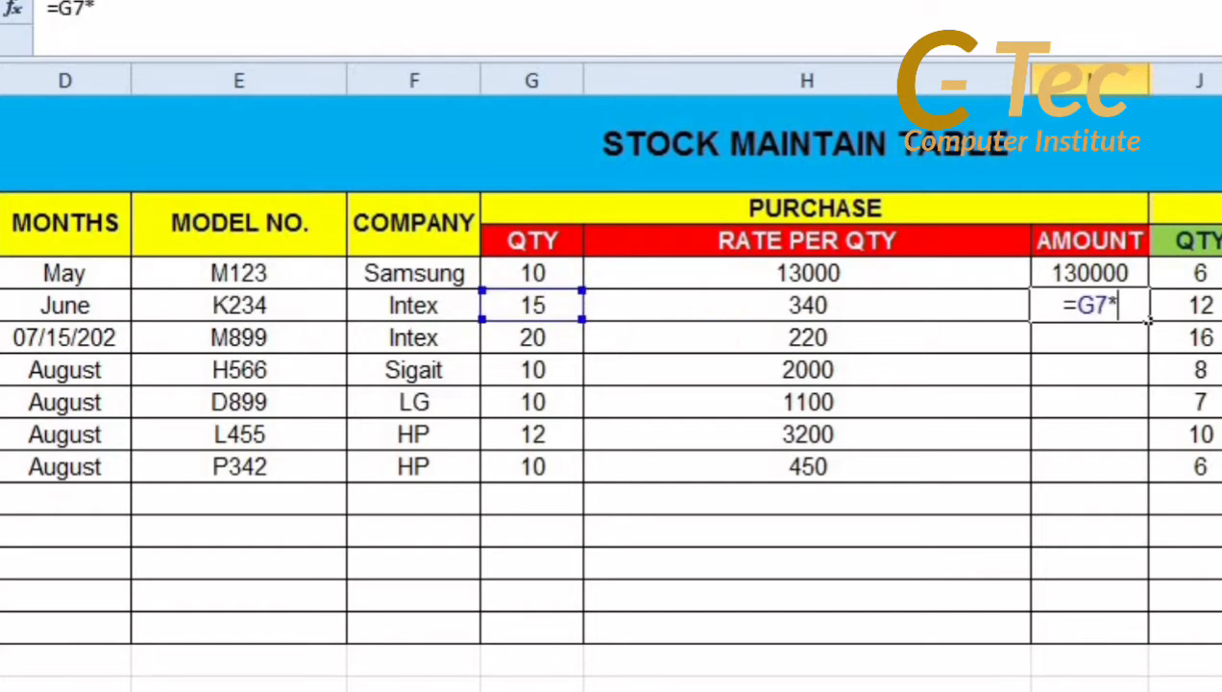
pyautogui.click(922, 309)
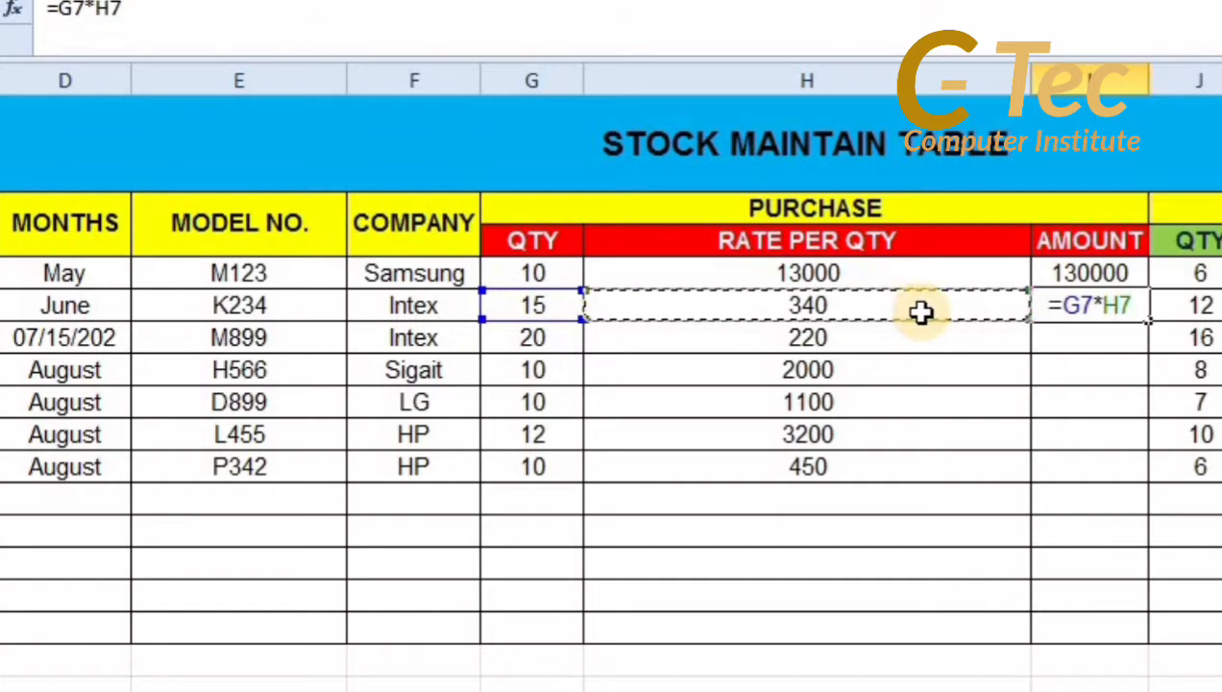
pyautogui.press('Return')
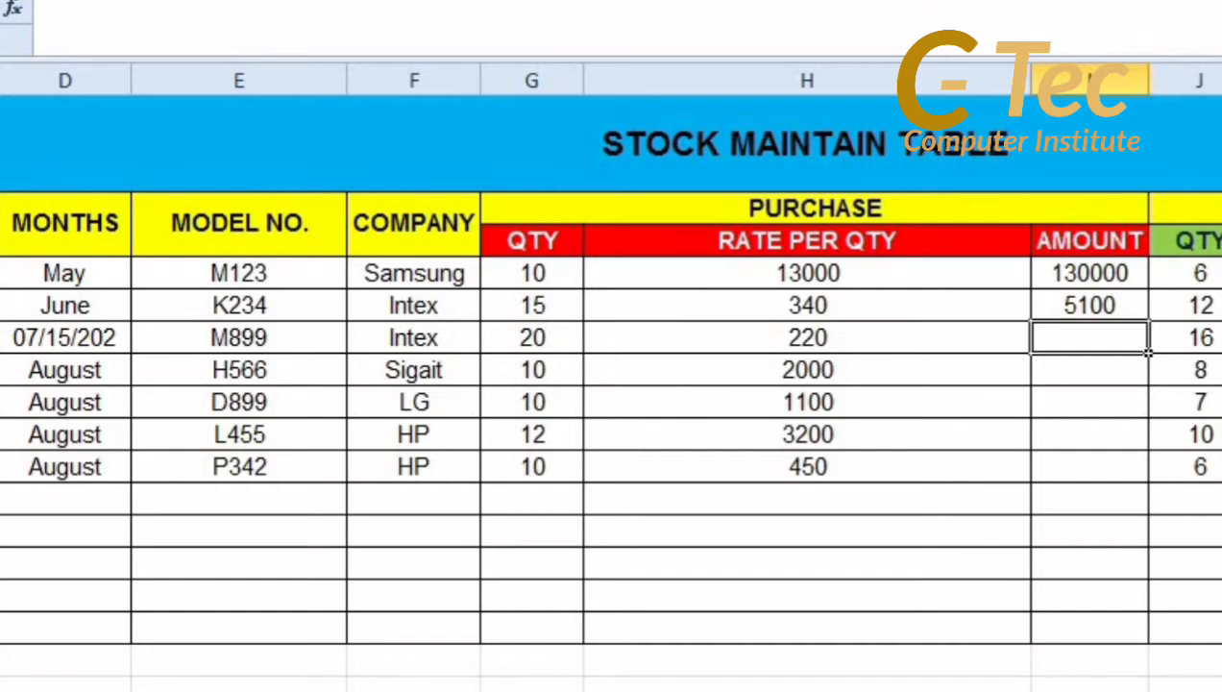
# - Calculate the first item's sold amount in L6 with the formula =J6*K6, sold quantity times sold rate
pyautogui.hscroll(1, 611, 385)
pyautogui.hscroll(1, 611, 384)
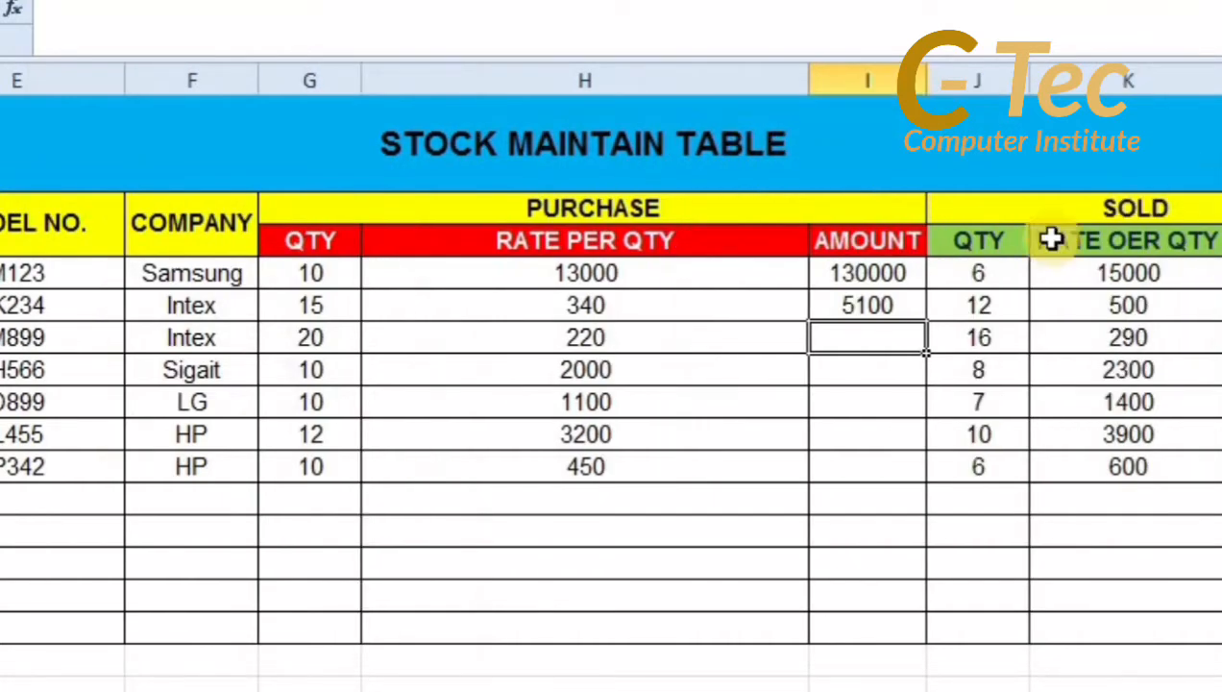
pyautogui.click(999, 272)
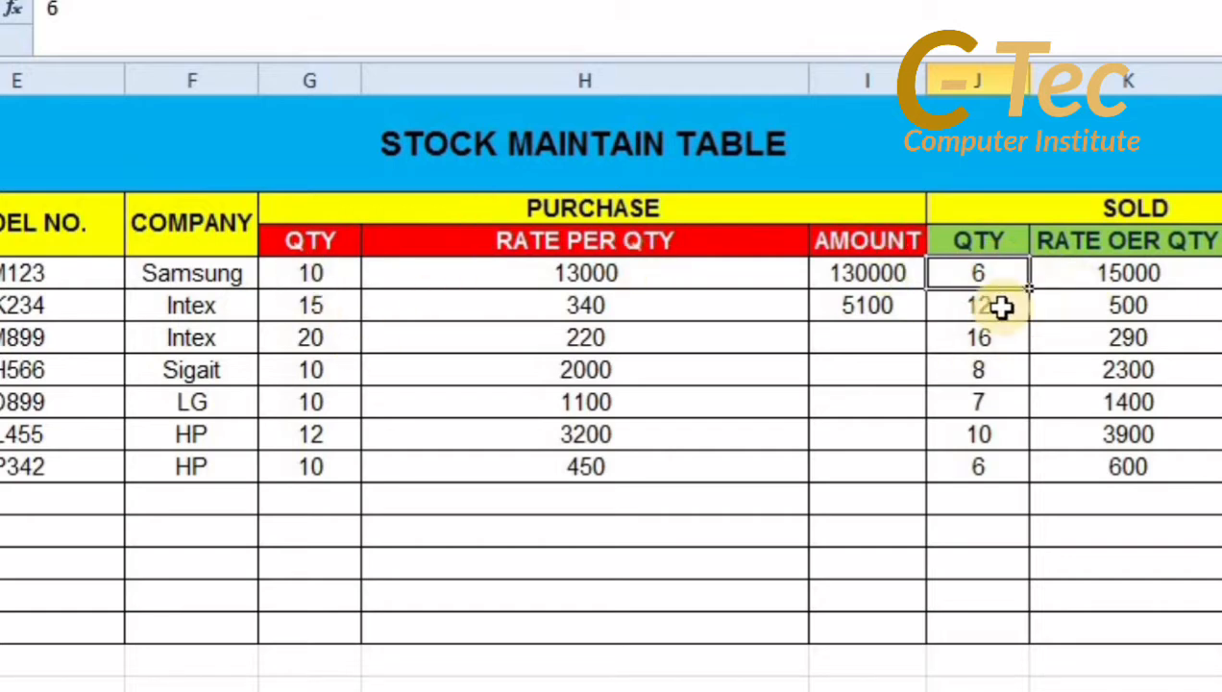
pyautogui.click(1100, 275)
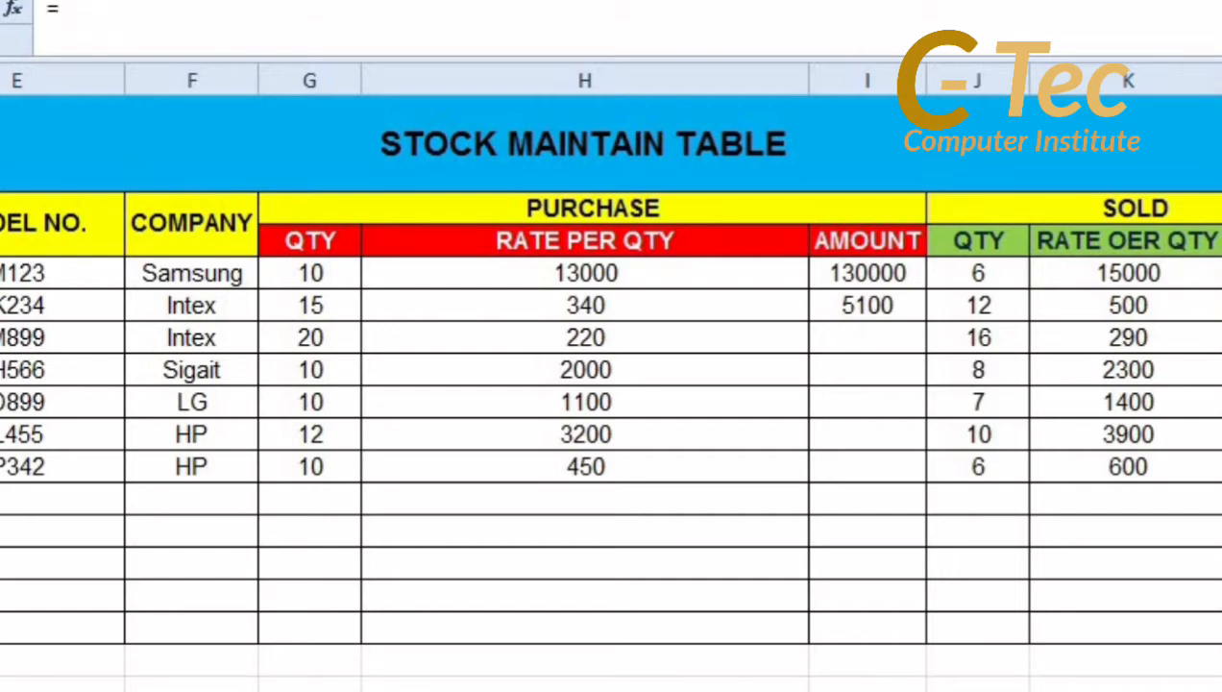
pyautogui.click(937, 268)
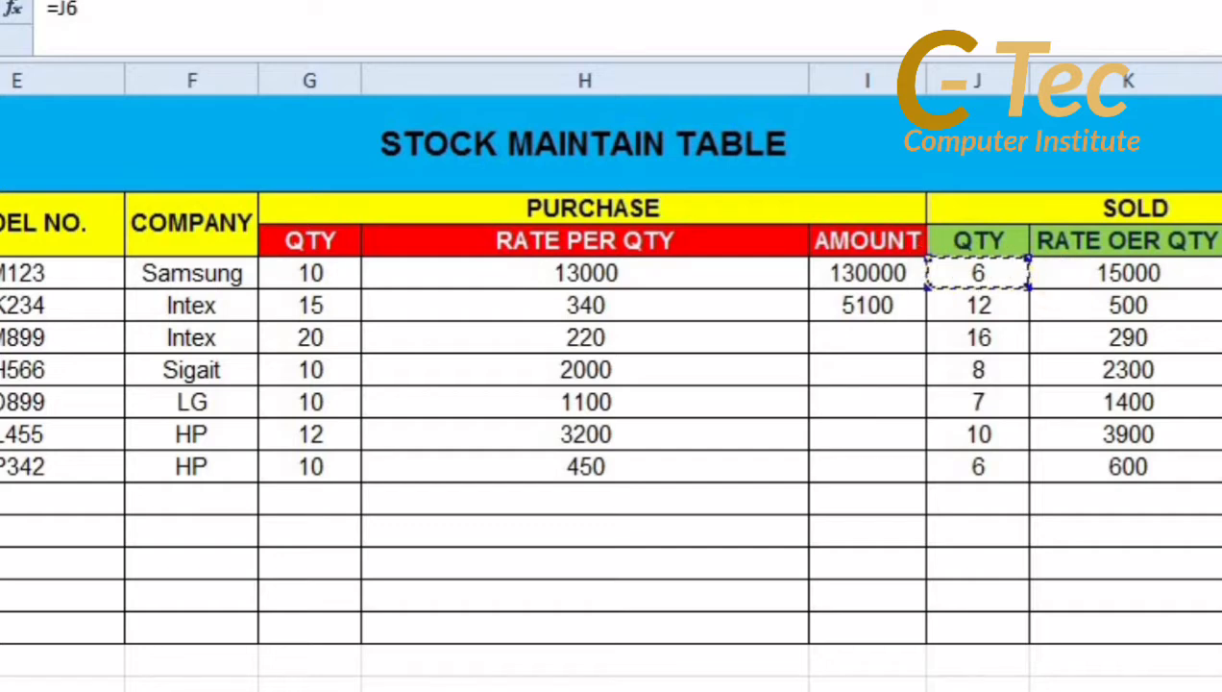
pyautogui.write('*')
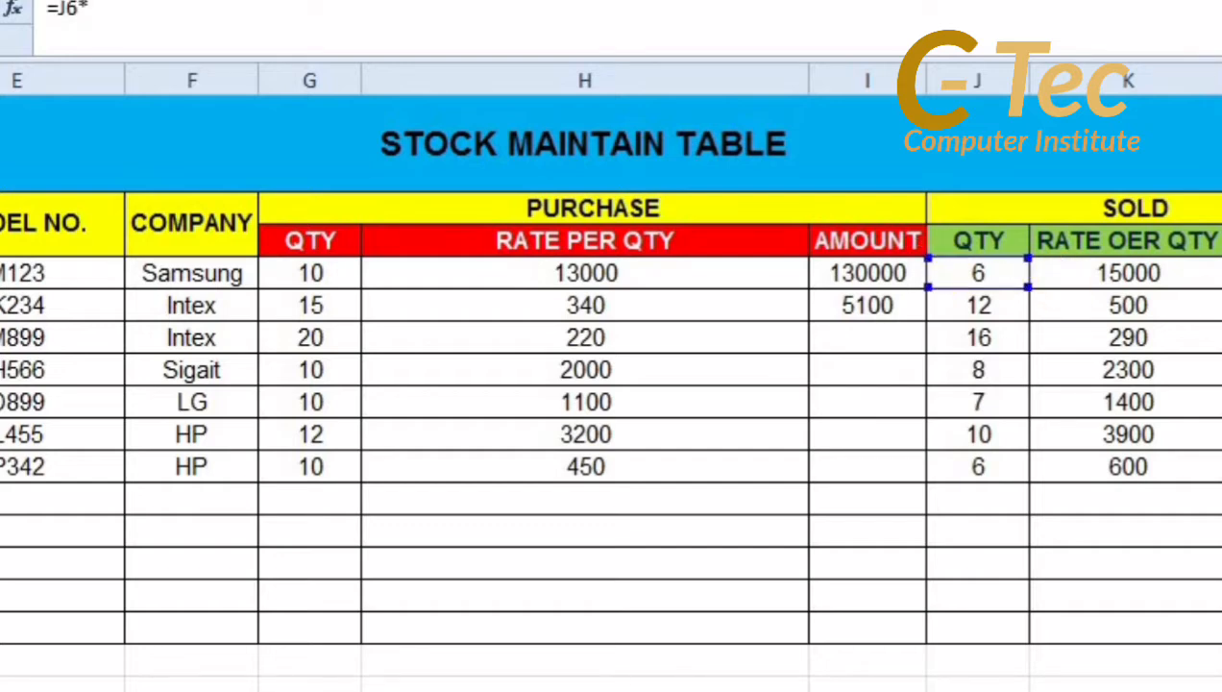
pyautogui.click(1175, 270)
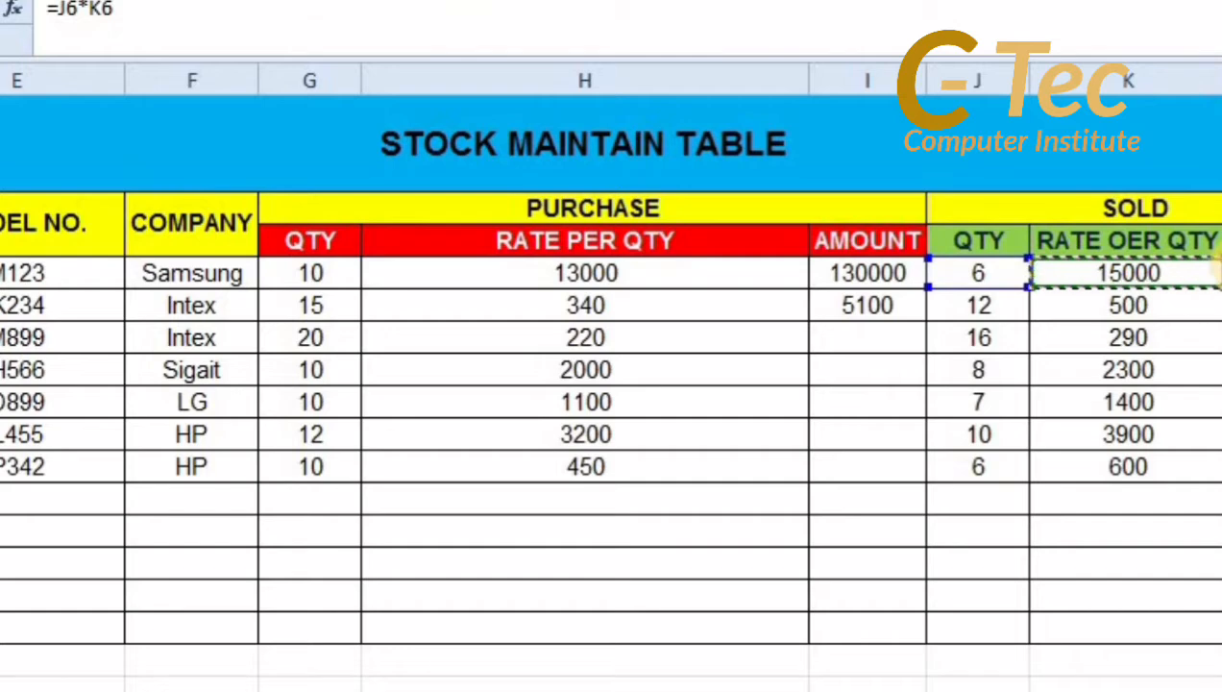
pyautogui.press('Return')
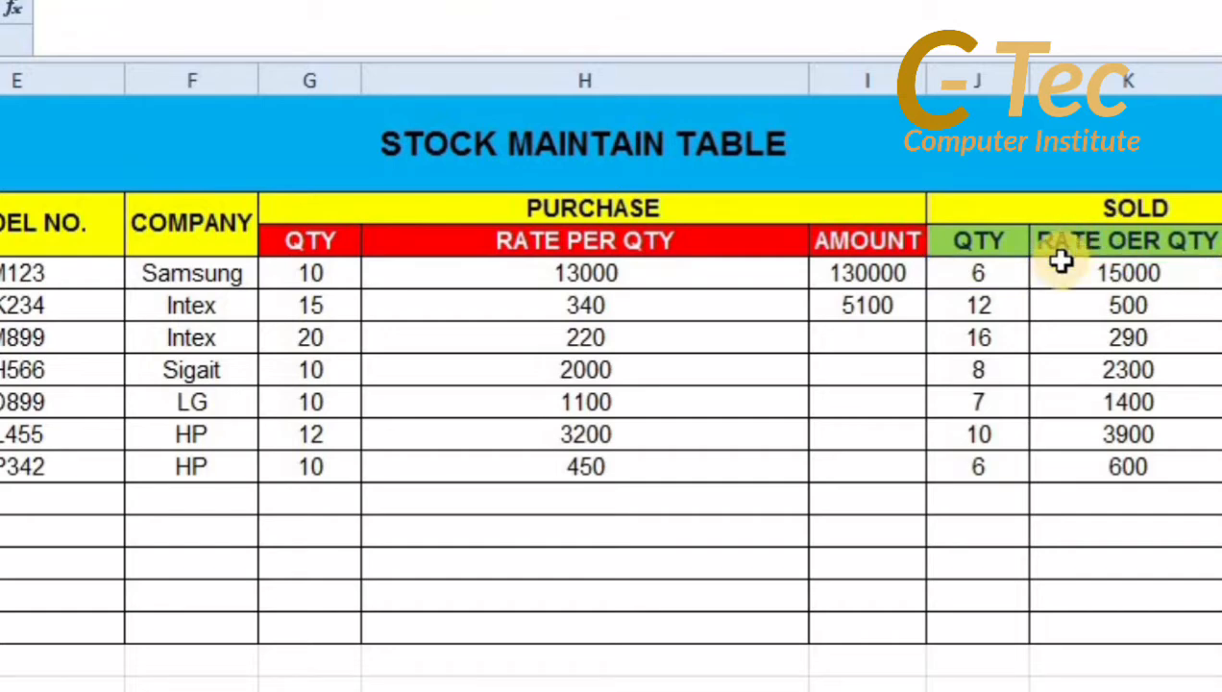
# - Correct the rate heading in K5 of the SOLD section to RATE PER QTY
pyautogui.click(1131, 239)
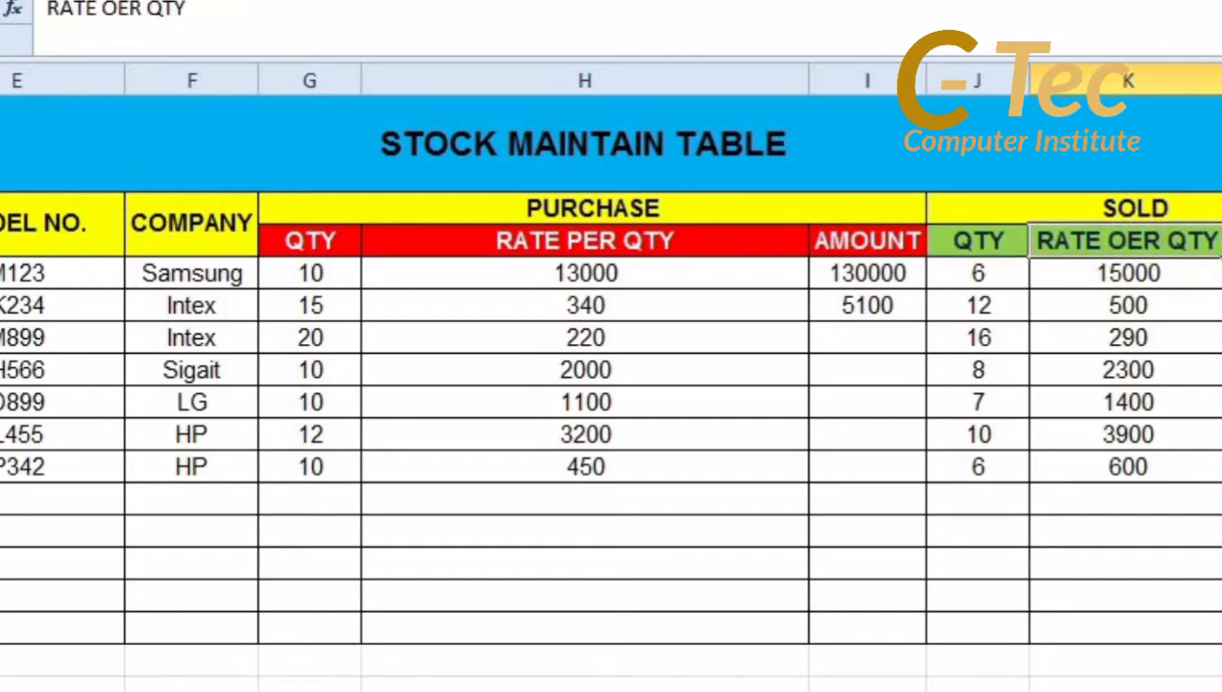
pyautogui.press('BackSpace')
pyautogui.press('BackSpace')
pyautogui.press('BackSpace')
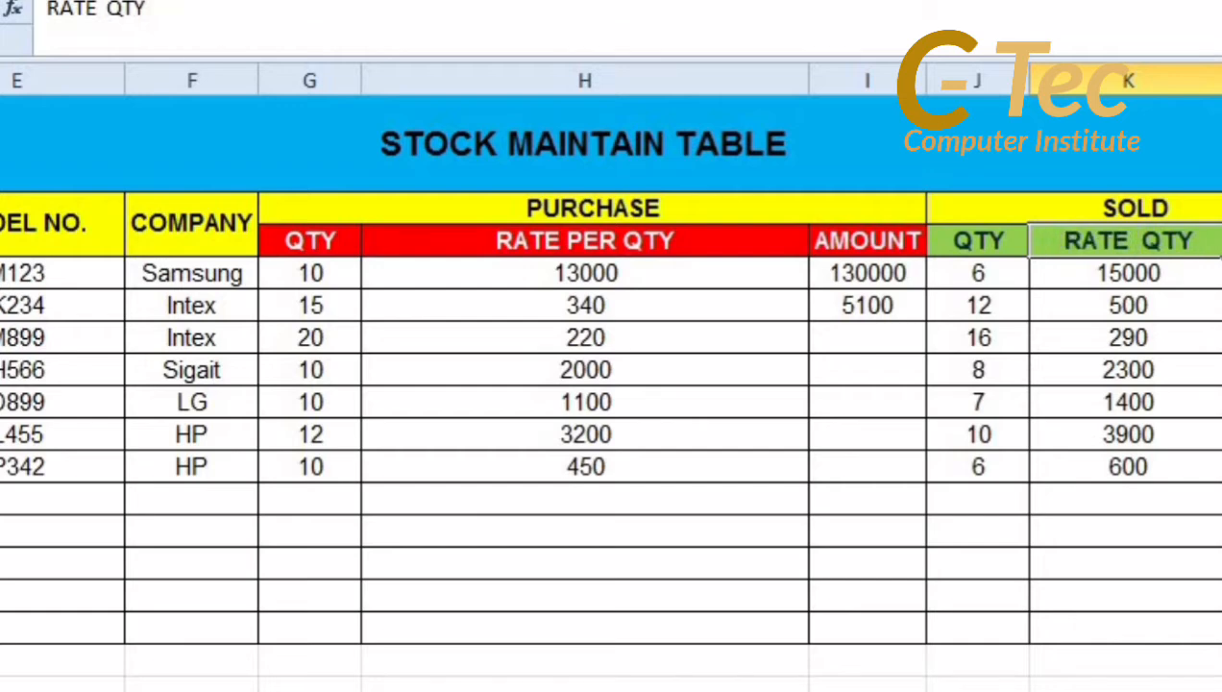
pyautogui.write('P')
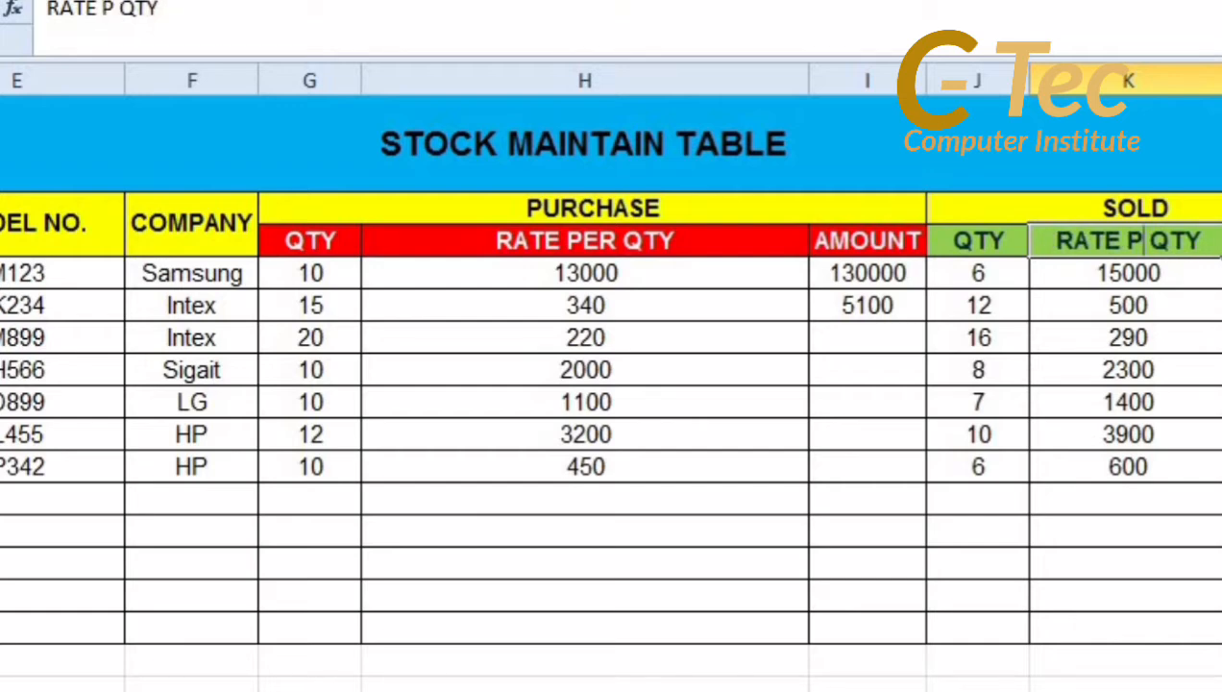
pyautogui.write('ER')
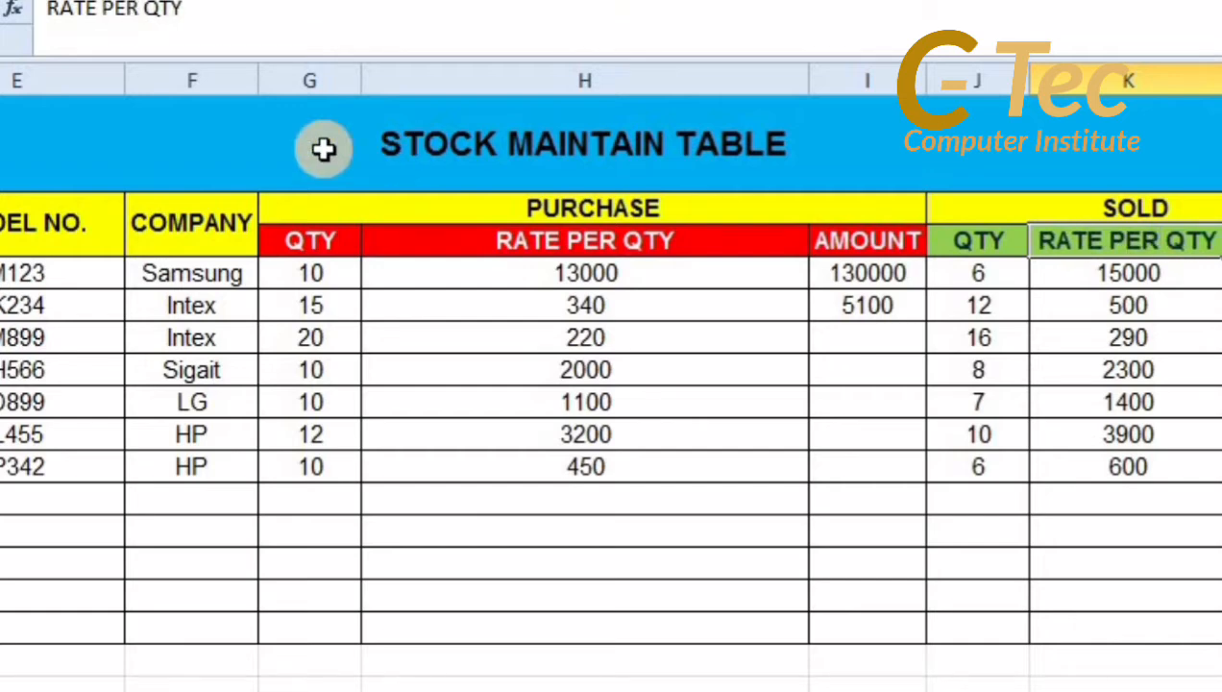
# - Calculate the second item's sold amount in L7 with the formula =J7*K7
pyautogui.click(1220, 433)
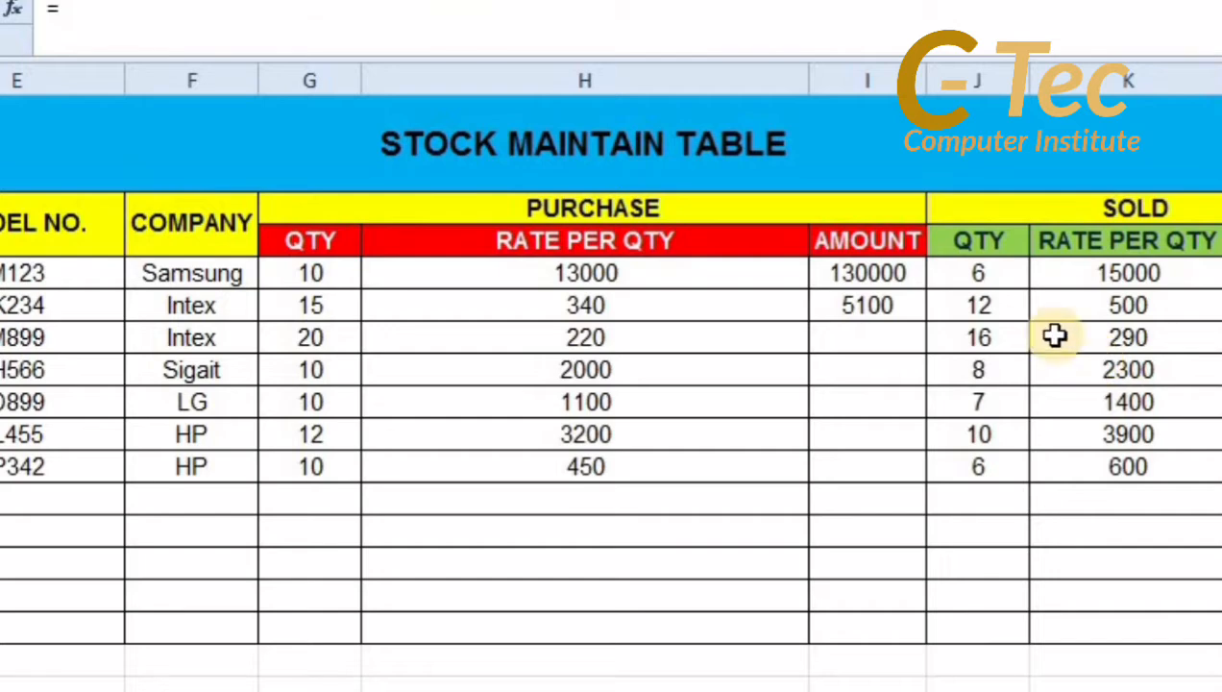
pyautogui.click(989, 305)
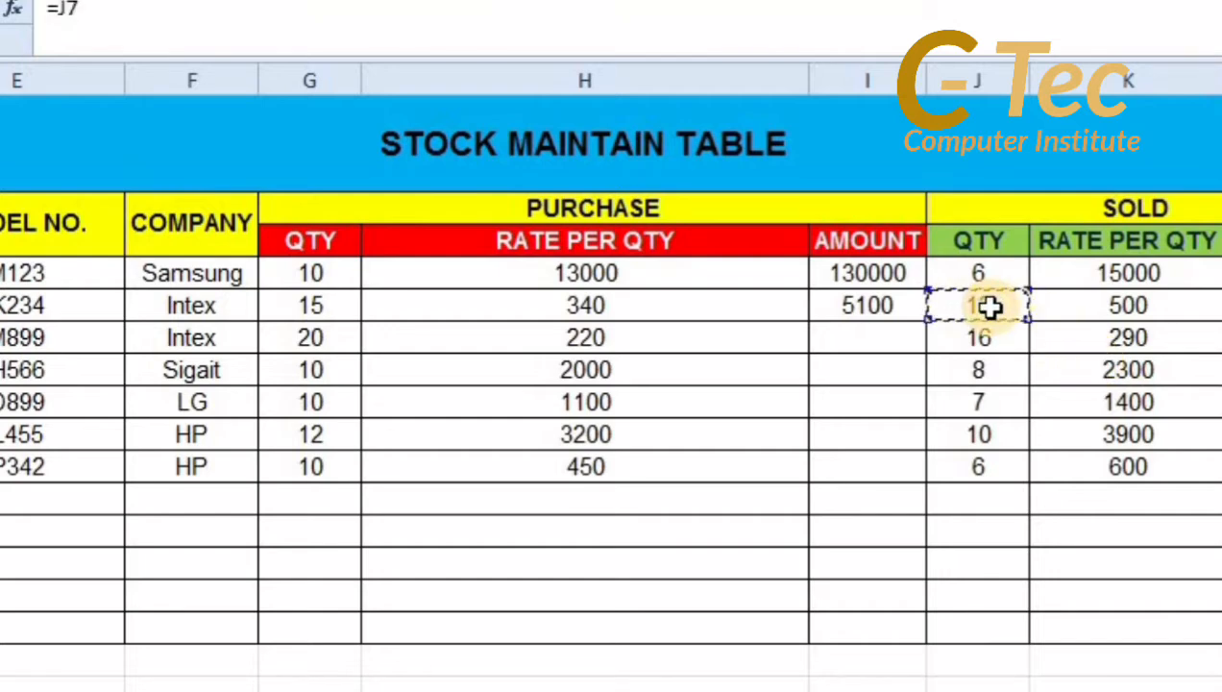
pyautogui.write('*')
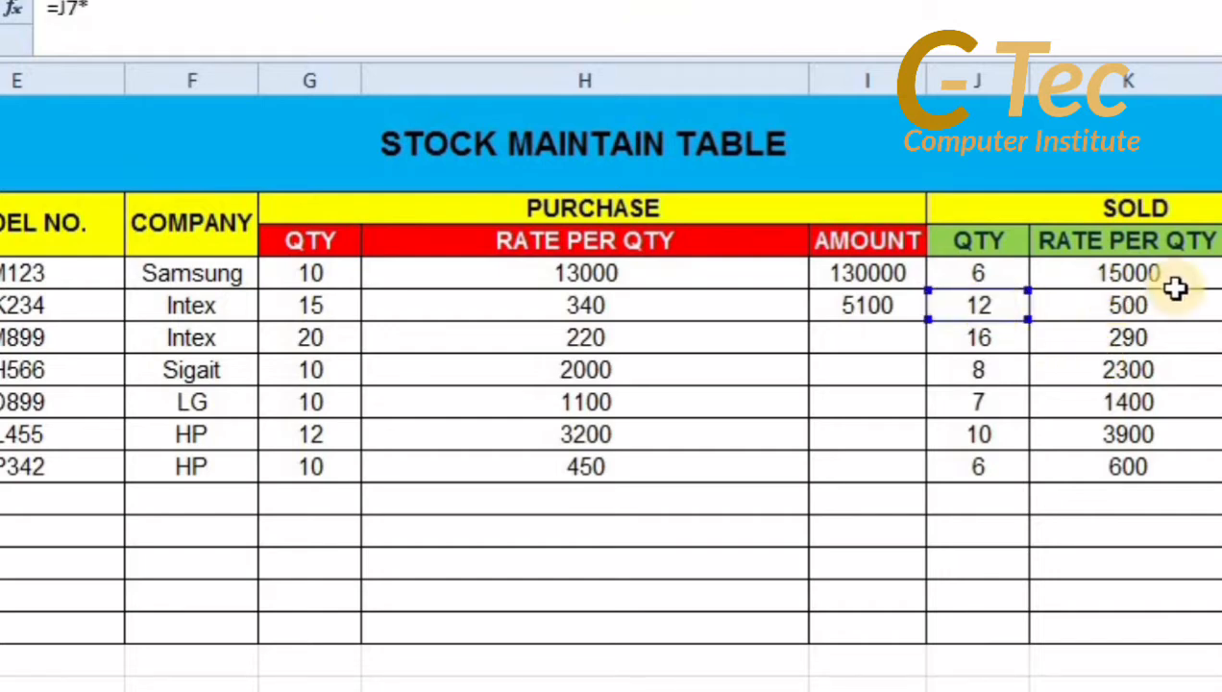
pyautogui.click(1157, 312)
pyautogui.press('Return')
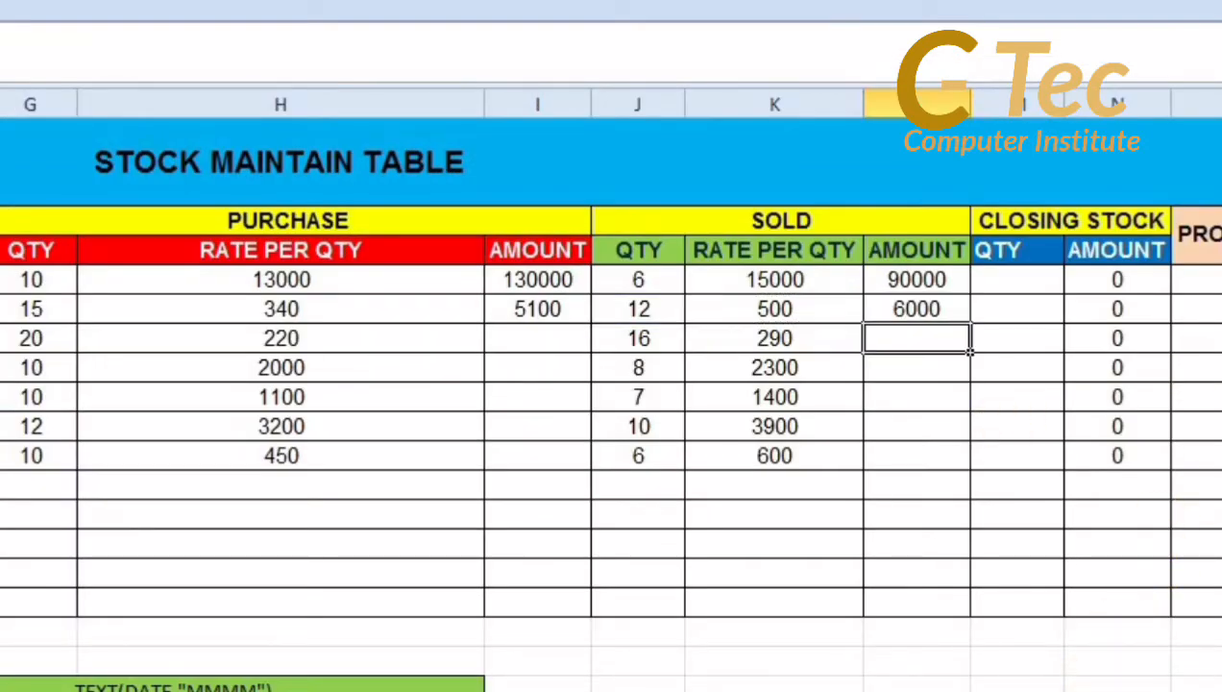
# - Clear the profit and loss values in O6:O12 and the closing stock amounts in N6:N12
pyautogui.moveTo(1199, 280); pyautogui.dragTo(1199, 456)
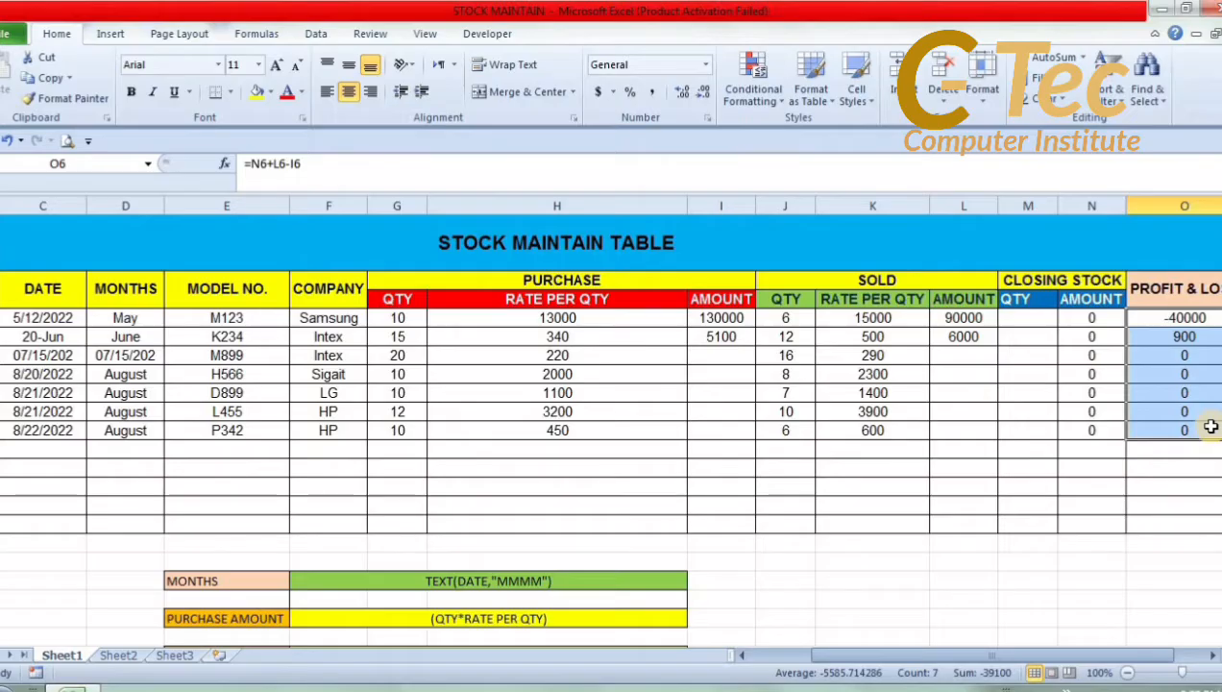
pyautogui.hscroll(3, 1215, 423)
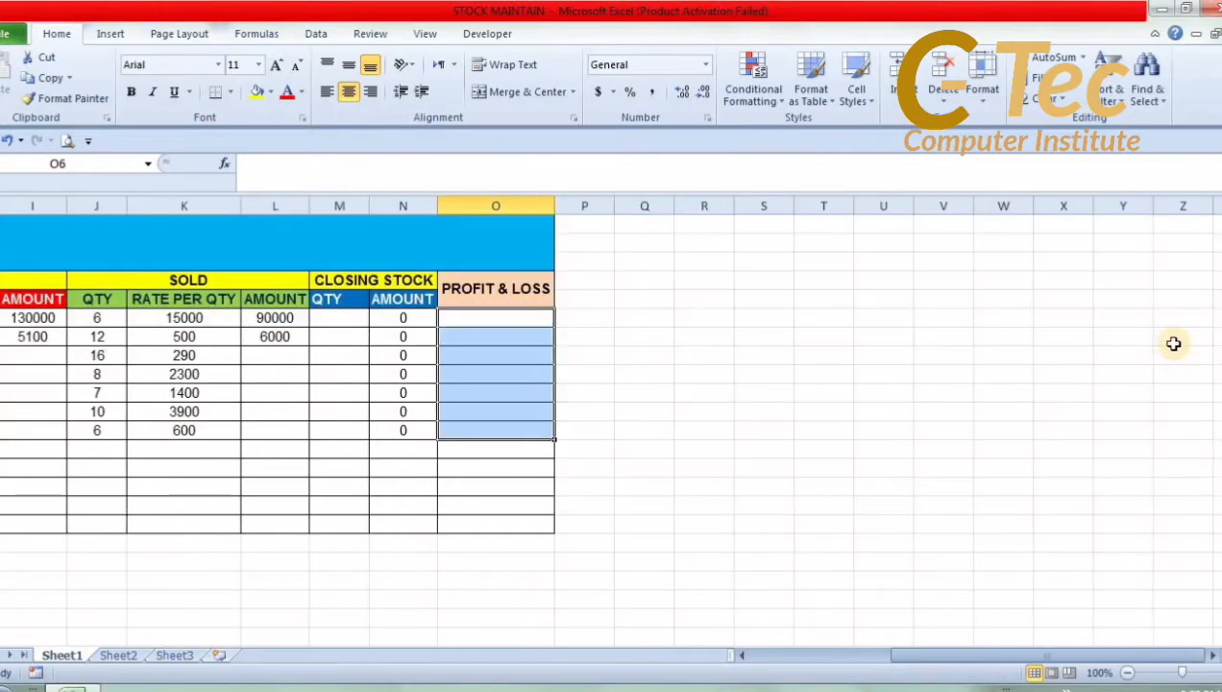
pyautogui.moveTo(403, 317); pyautogui.dragTo(436, 412)
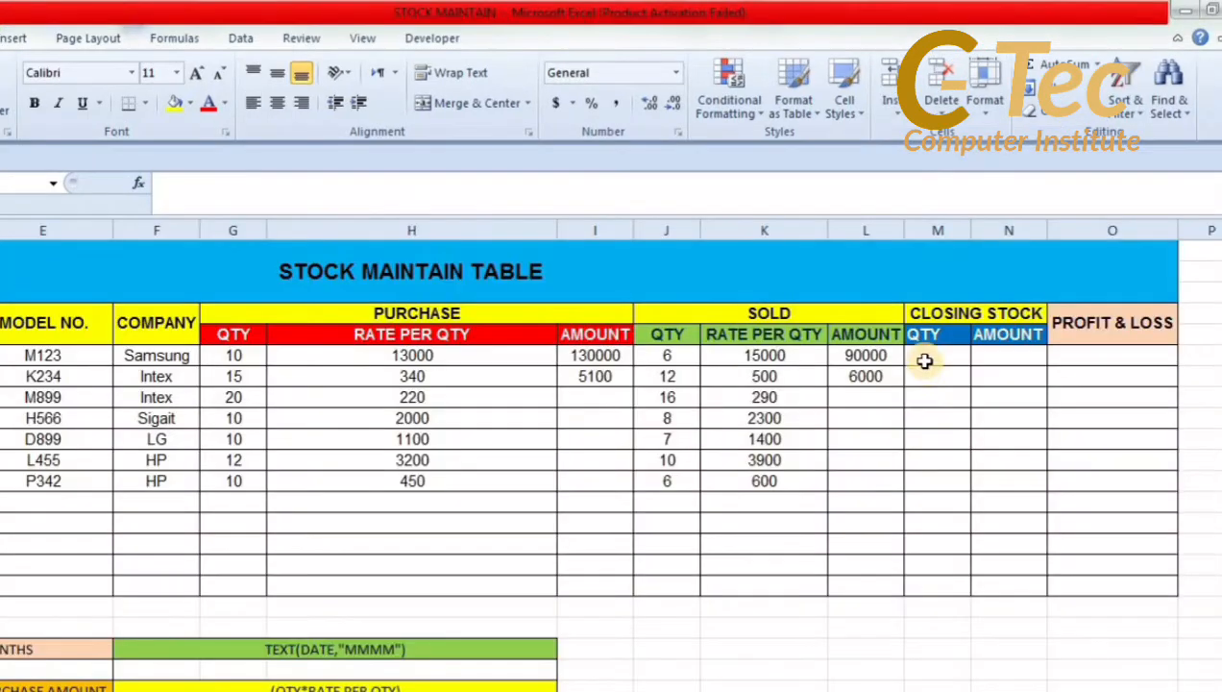
# - Calculate the first item's closing stock quantity in M6 with the formula =G6-J6, purchased quantity minus sold quantity
pyautogui.click(922, 356)
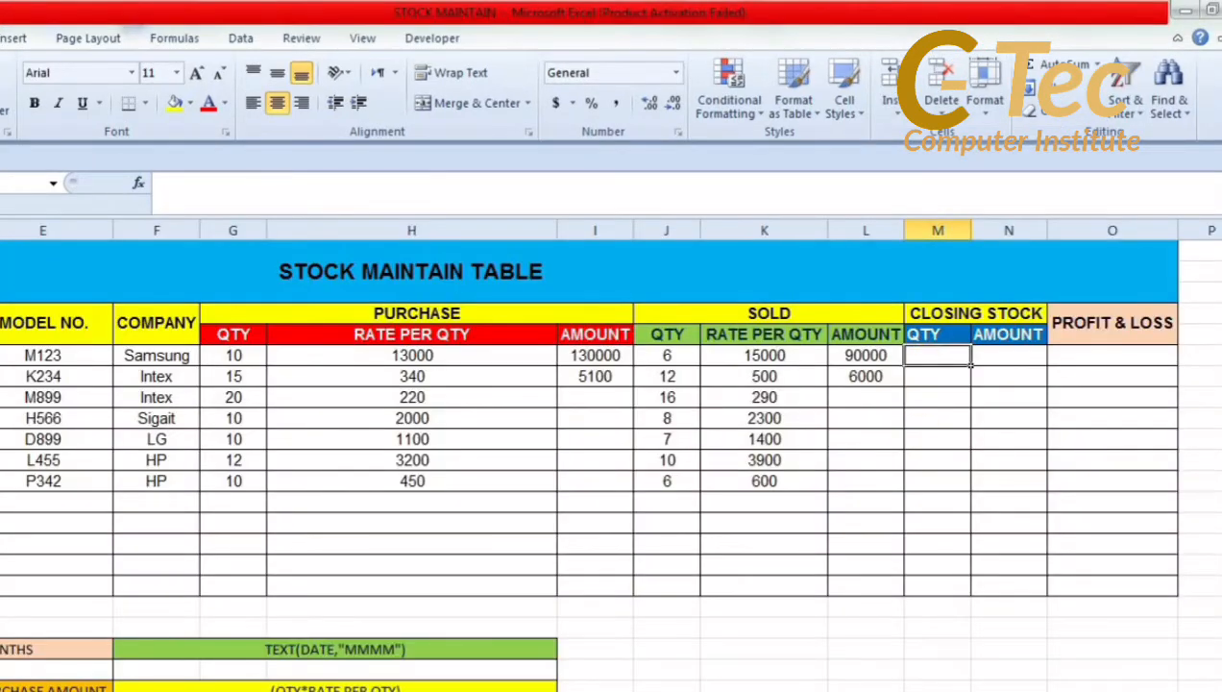
pyautogui.write('=')
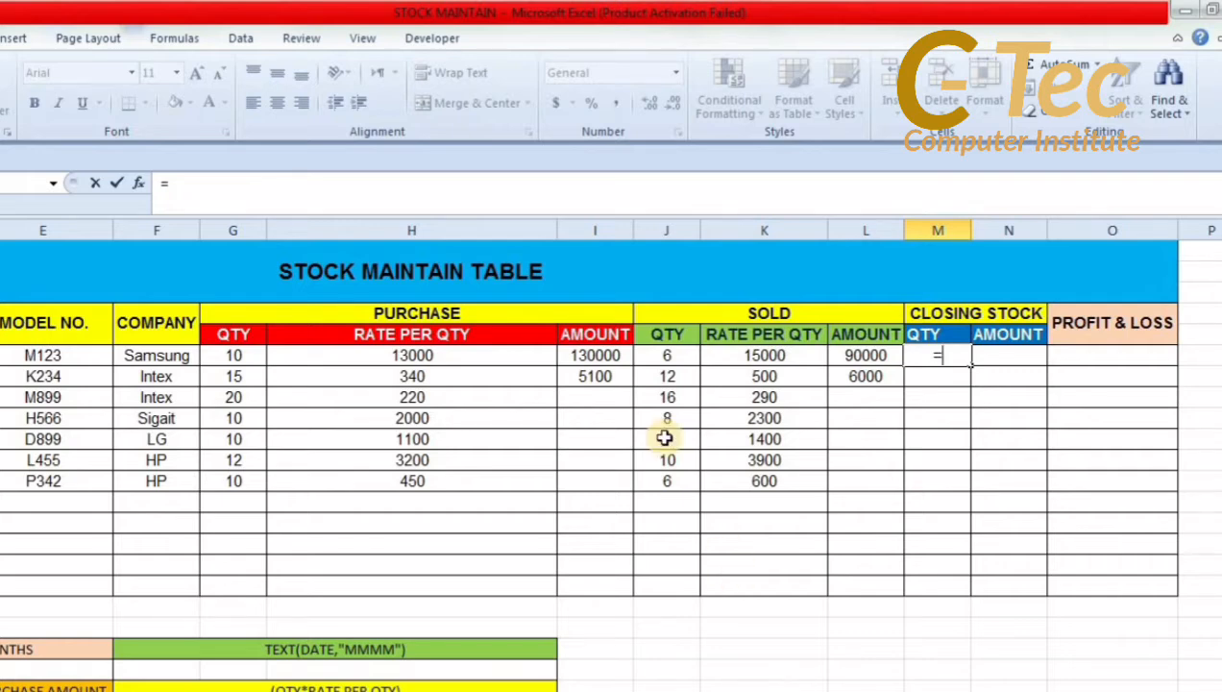
pyautogui.click(251, 357)
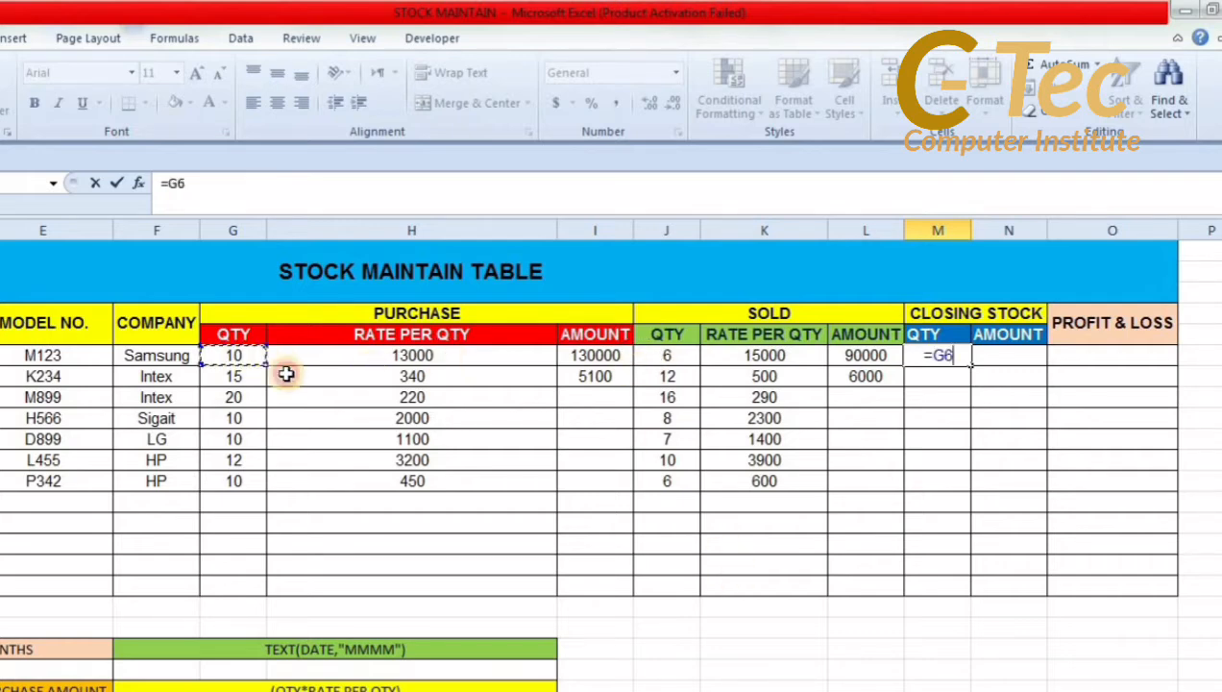
pyautogui.write('-')
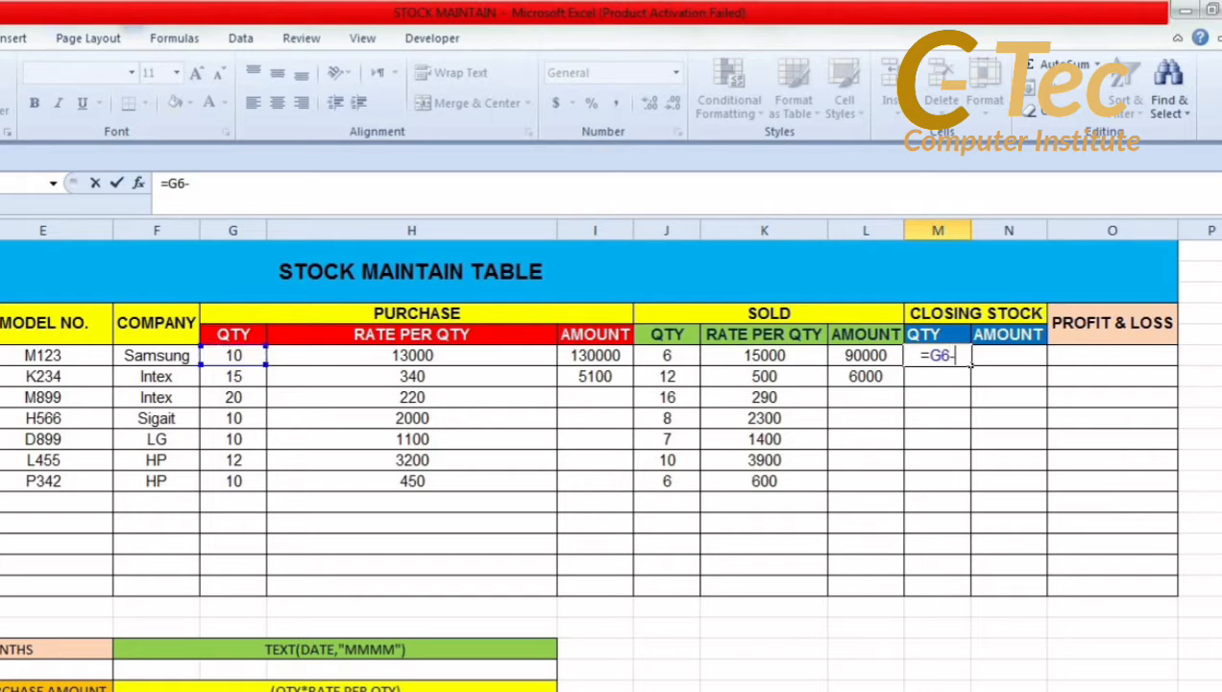
pyautogui.click(671, 354)
pyautogui.press('Return')
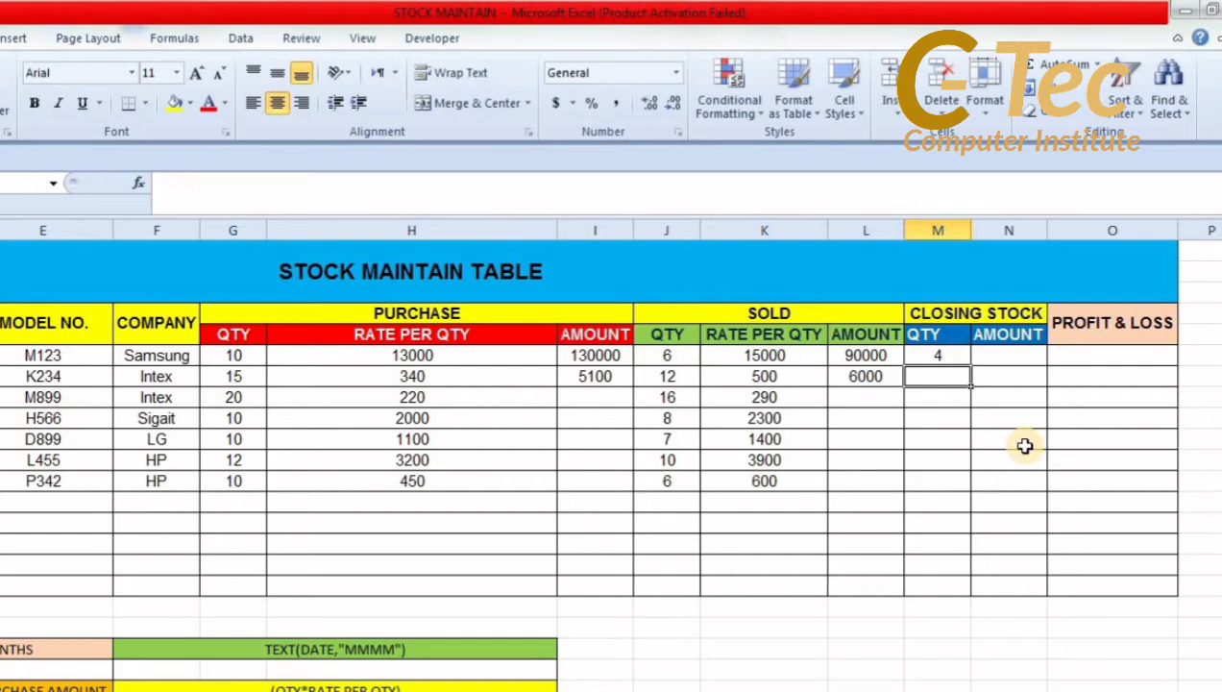
pyautogui.click(940, 353)
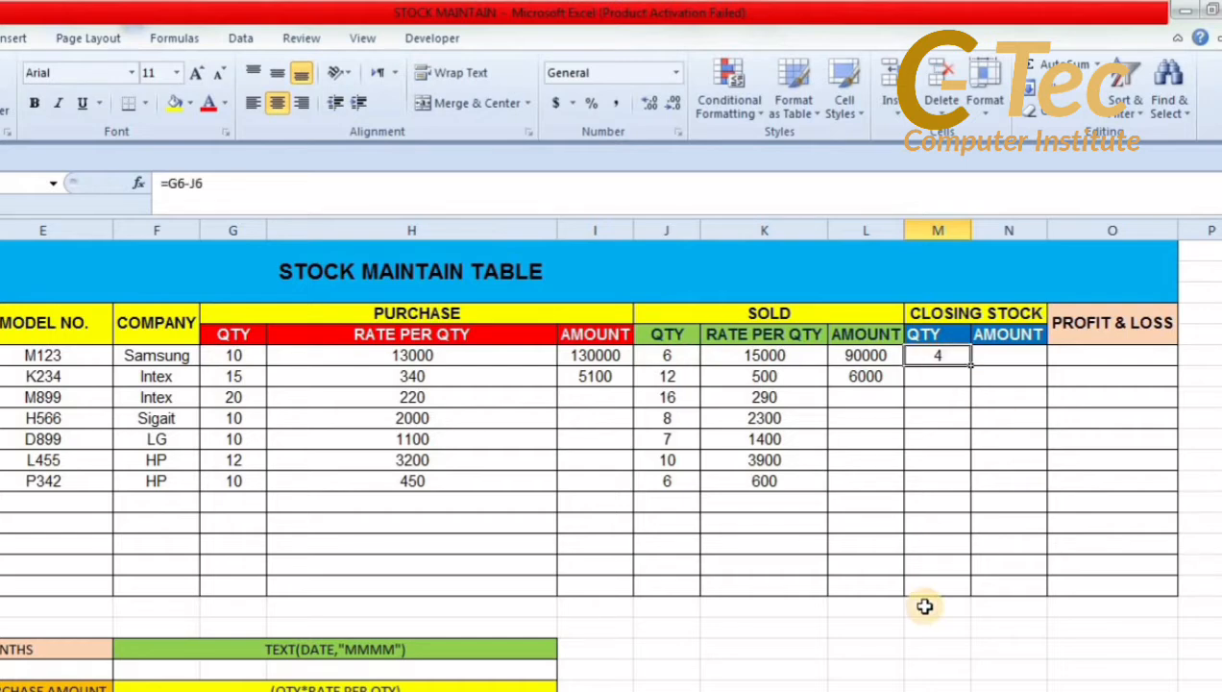
# - Calculate the second item's closing stock quantity in M7 with the formula =G7-J7
pyautogui.click(947, 379)
pyautogui.write('=')
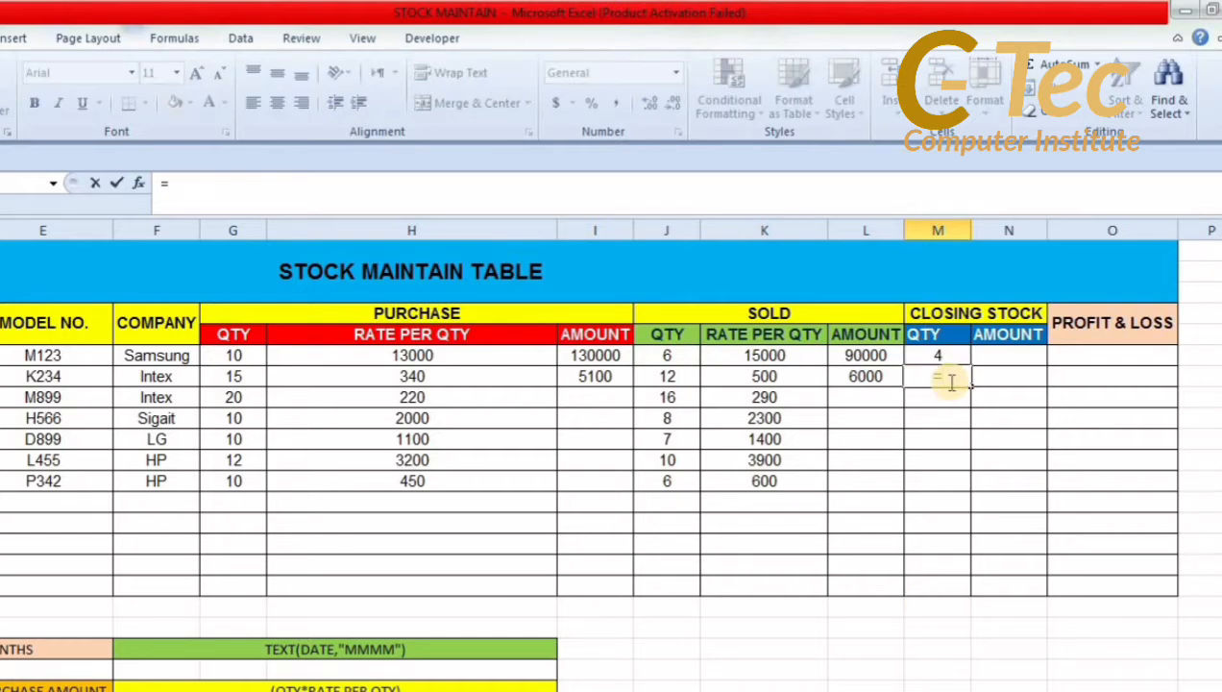
pyautogui.click(233, 375)
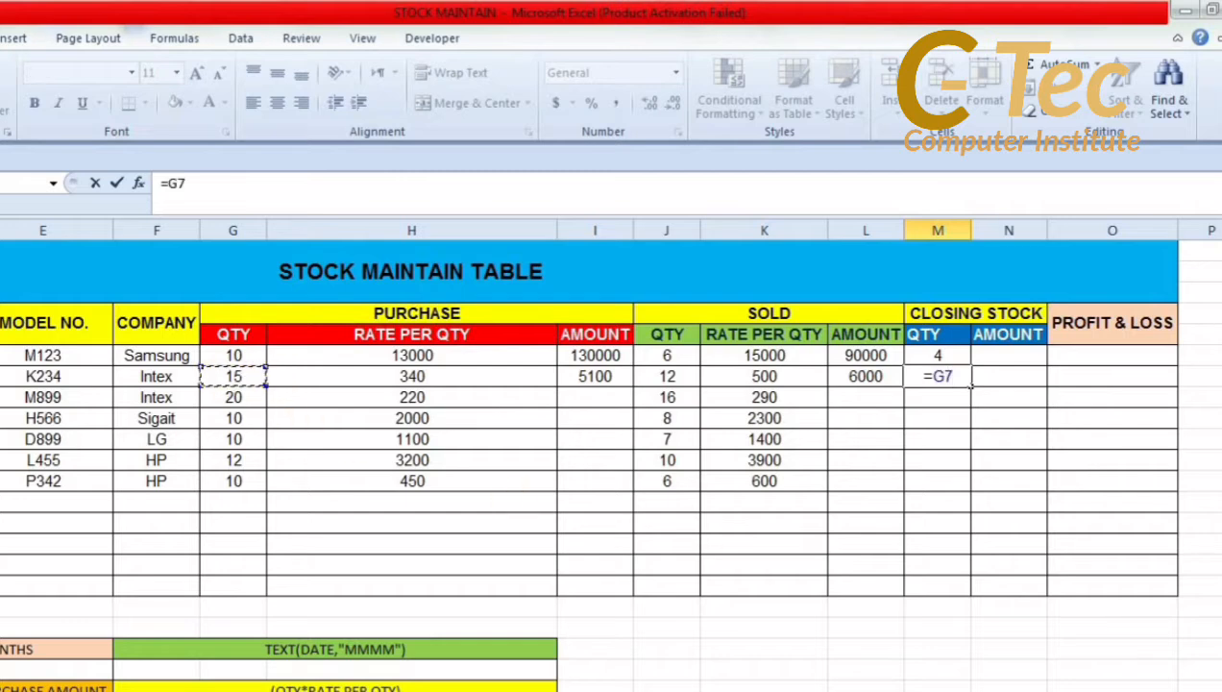
pyautogui.write('-')
pyautogui.click(665, 379)
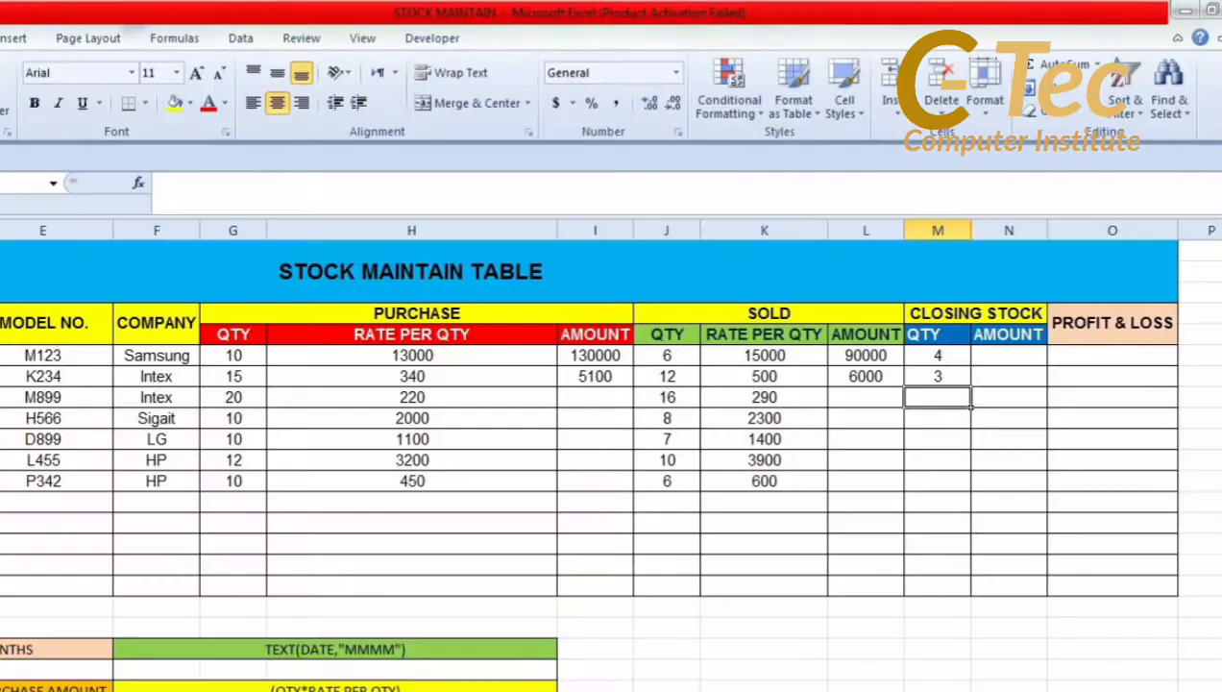
# - Calculate the first item's closing stock amount in N6 with the formula =M6*H6, closing quantity times purchase rate
pyautogui.click(1012, 355)
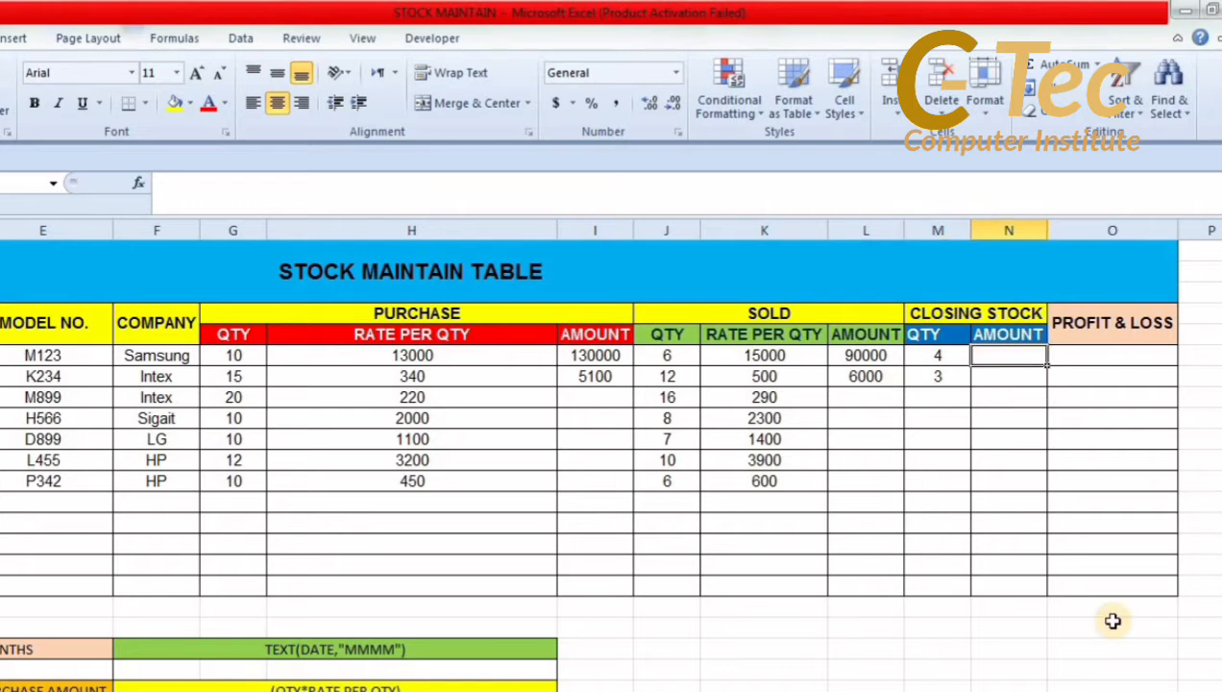
pyautogui.write('=')
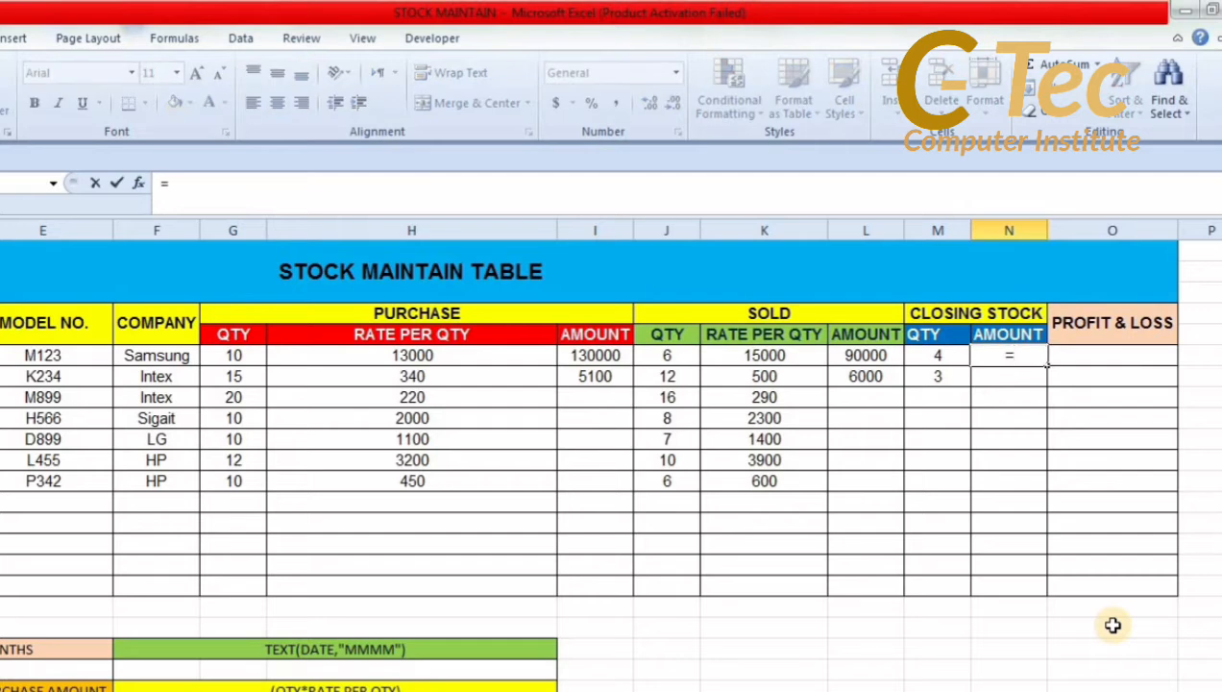
pyautogui.click(931, 359)
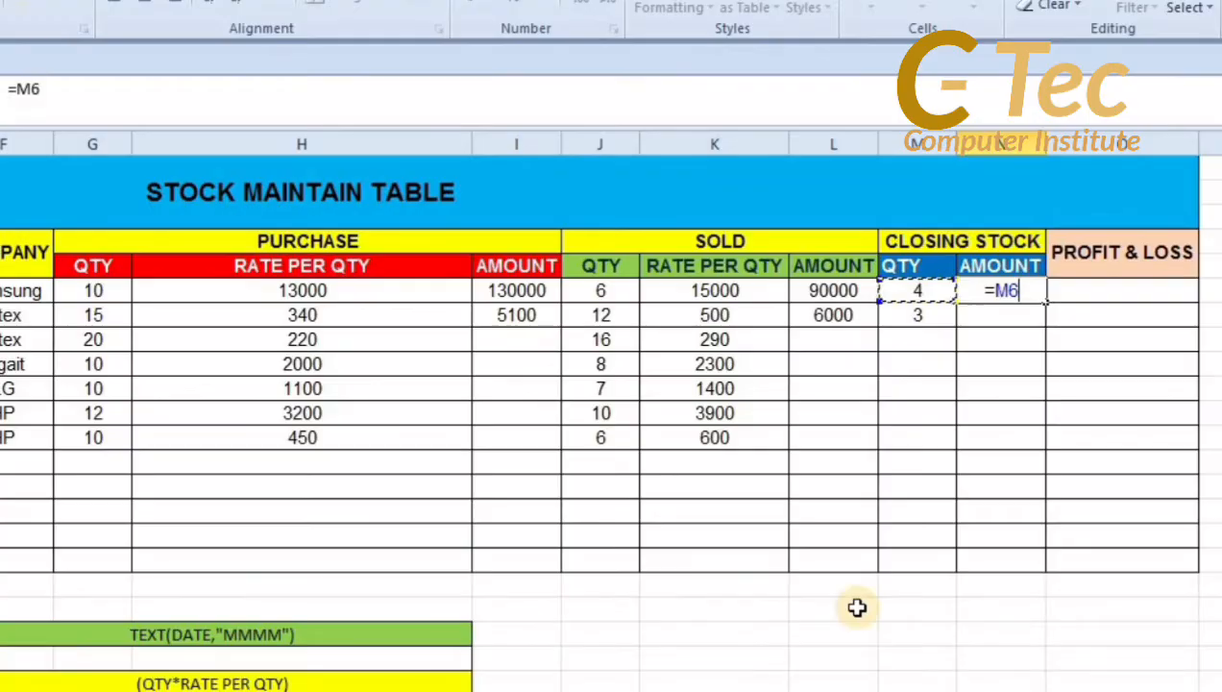
pyautogui.write('*')
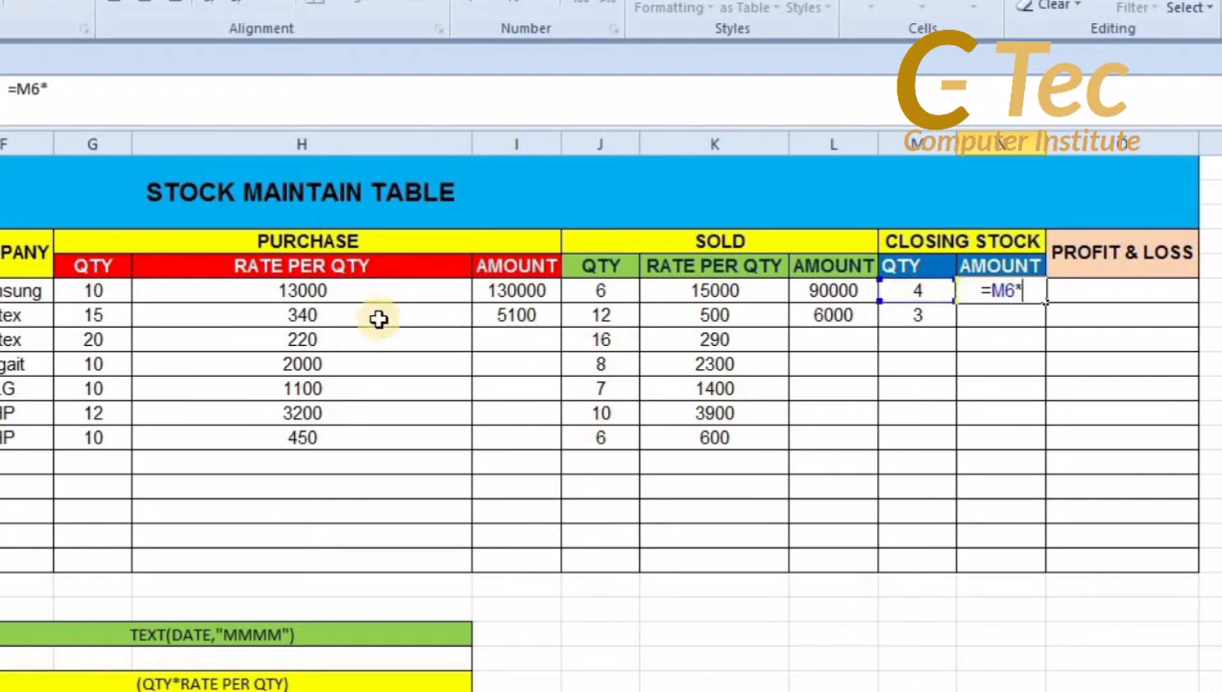
pyautogui.click(365, 290)
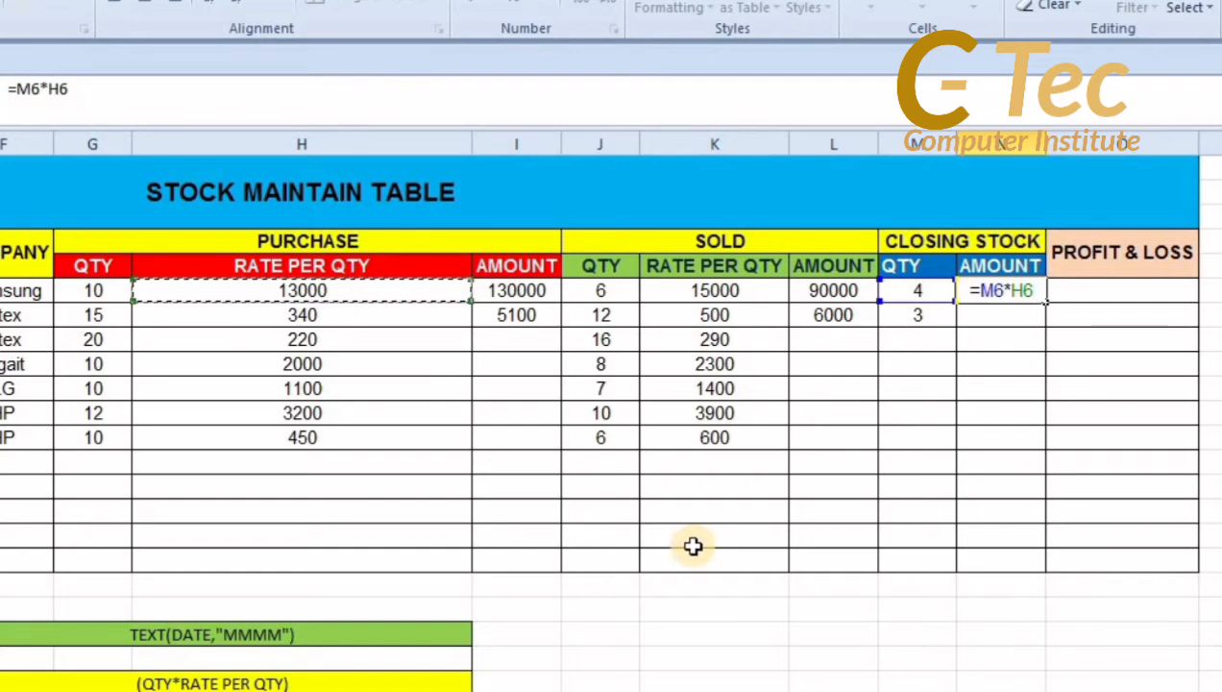
pyautogui.press('Return')
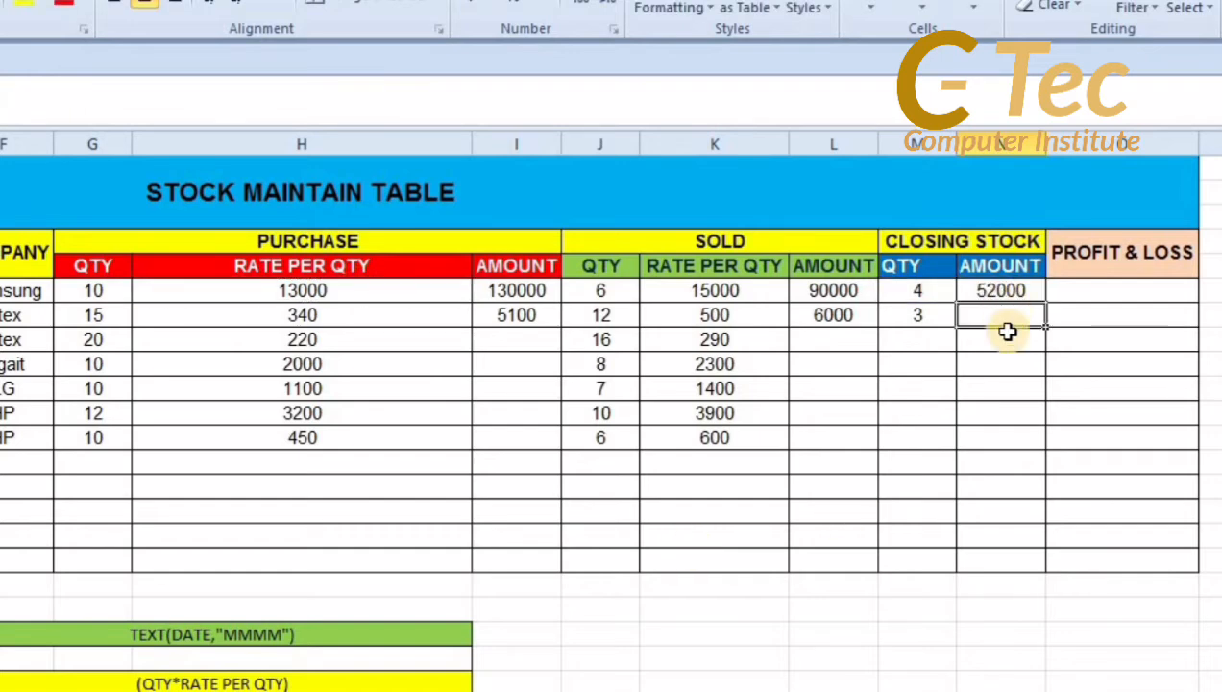
# - Calculate the second item's closing stock amount in N7 with the formula =M7*H7
pyautogui.write('=')
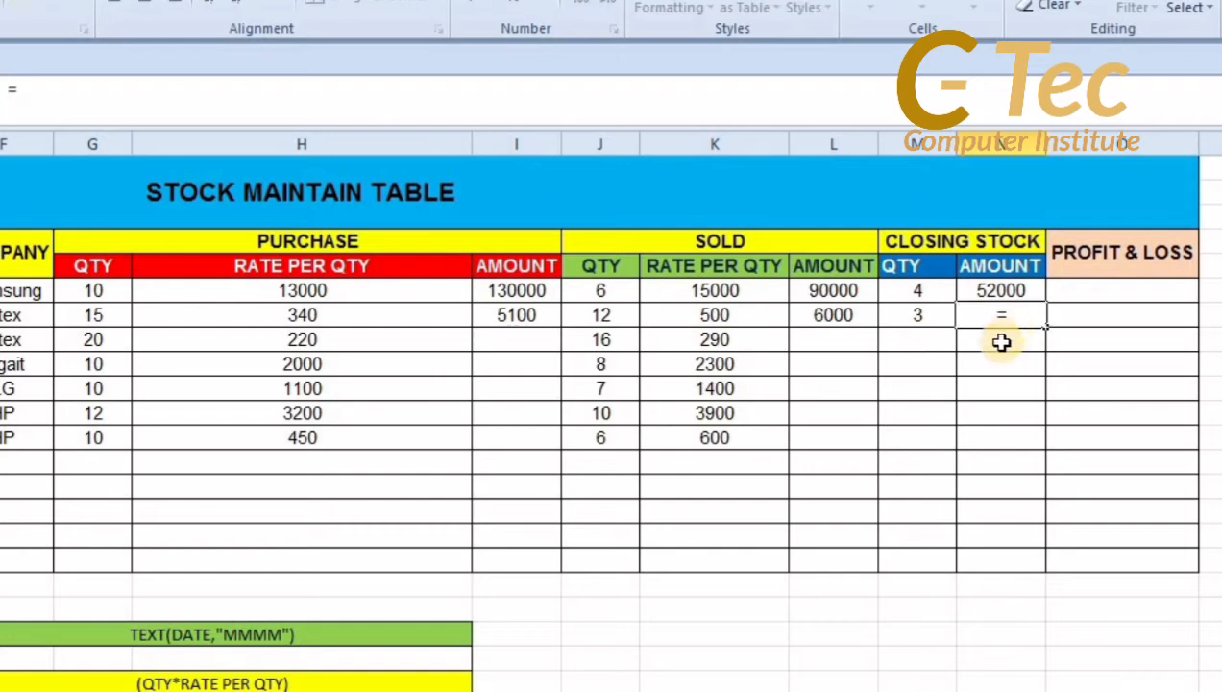
pyautogui.click(912, 310)
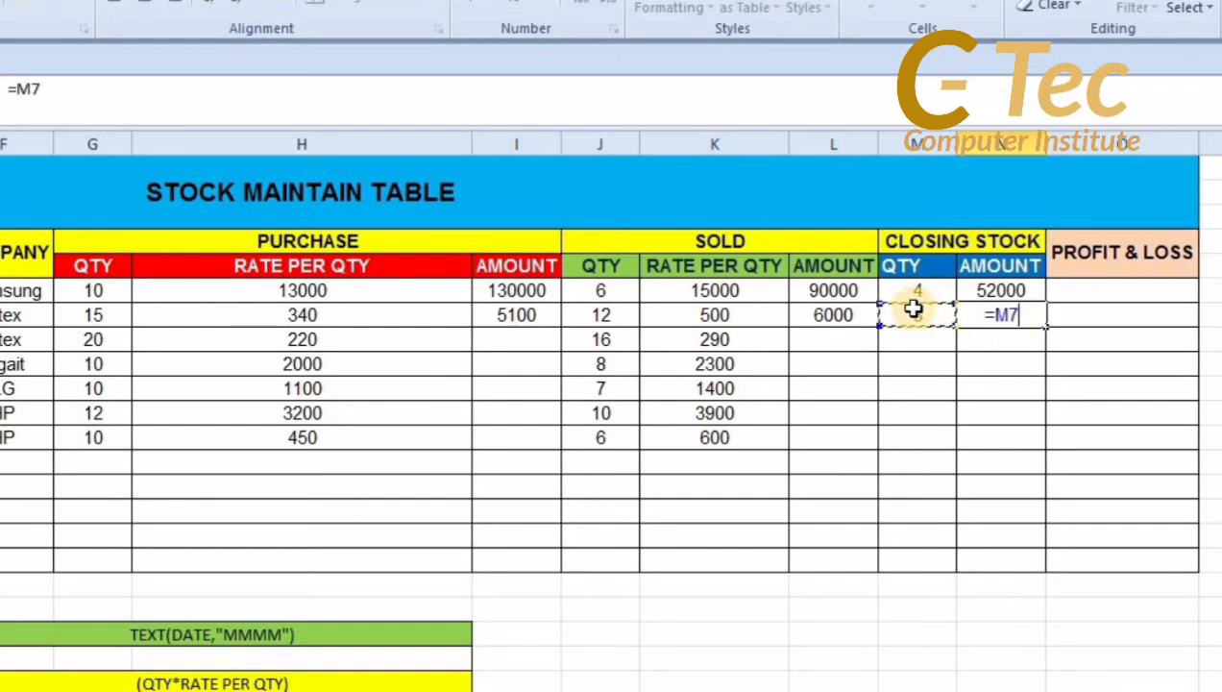
pyautogui.write('*')
pyautogui.click(338, 315)
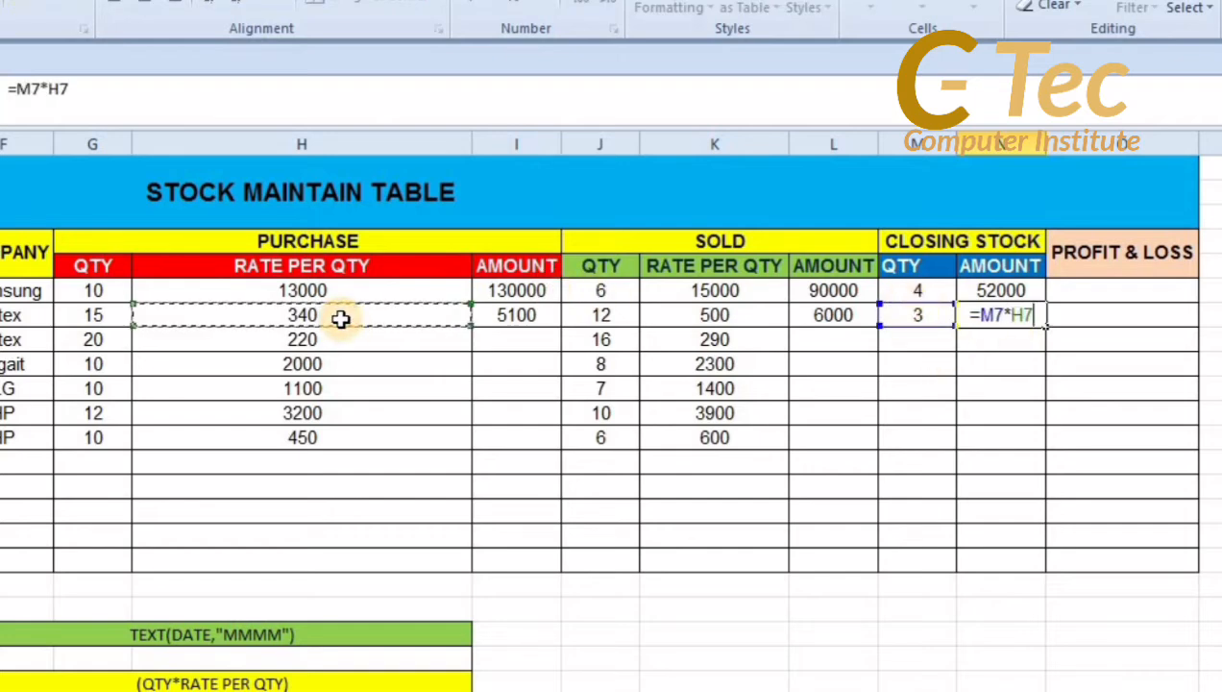
pyautogui.press('Return')
# - Calculate the first item's profit and loss in O6 with =N6+L6-I6, closing stock amount plus sold amount minus purchase amount
pyautogui.click(1129, 292)
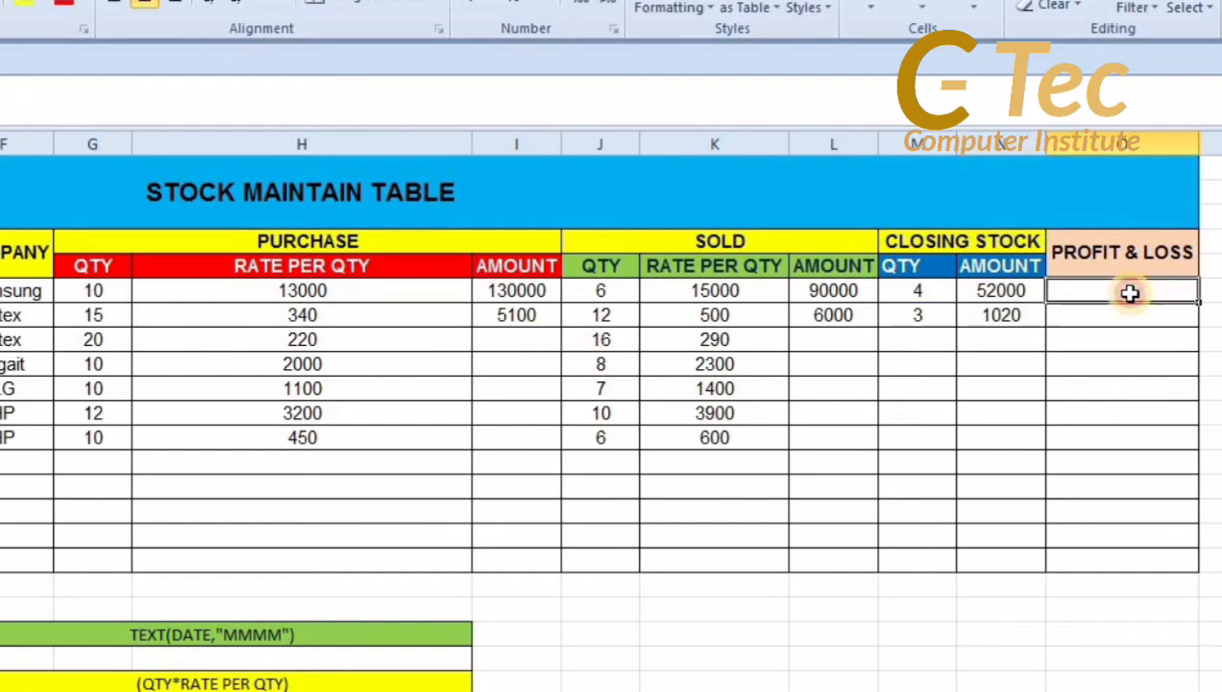
pyautogui.write('=')
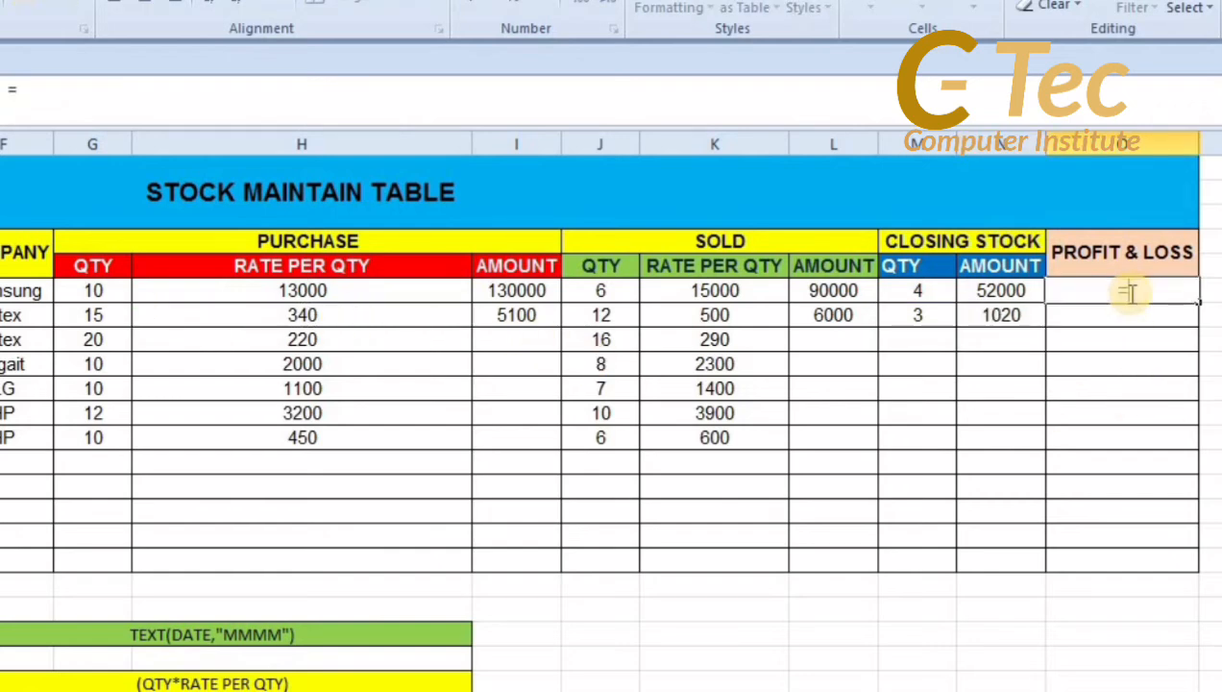
pyautogui.click(982, 292)
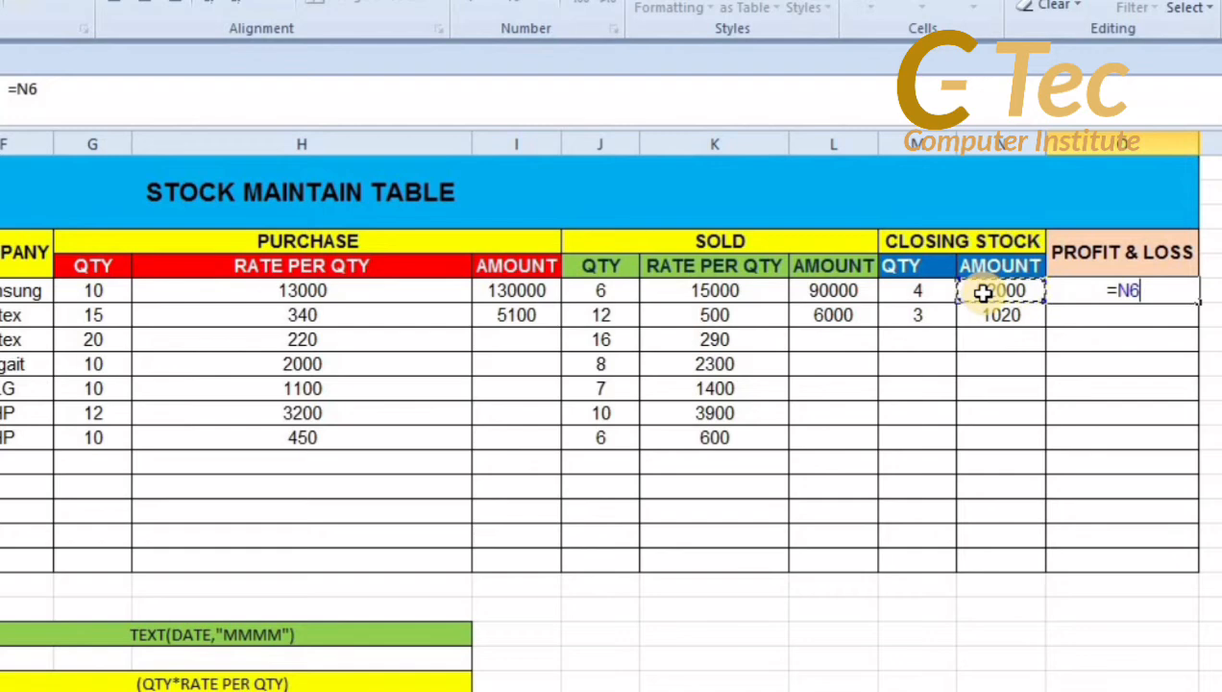
pyautogui.write('+')
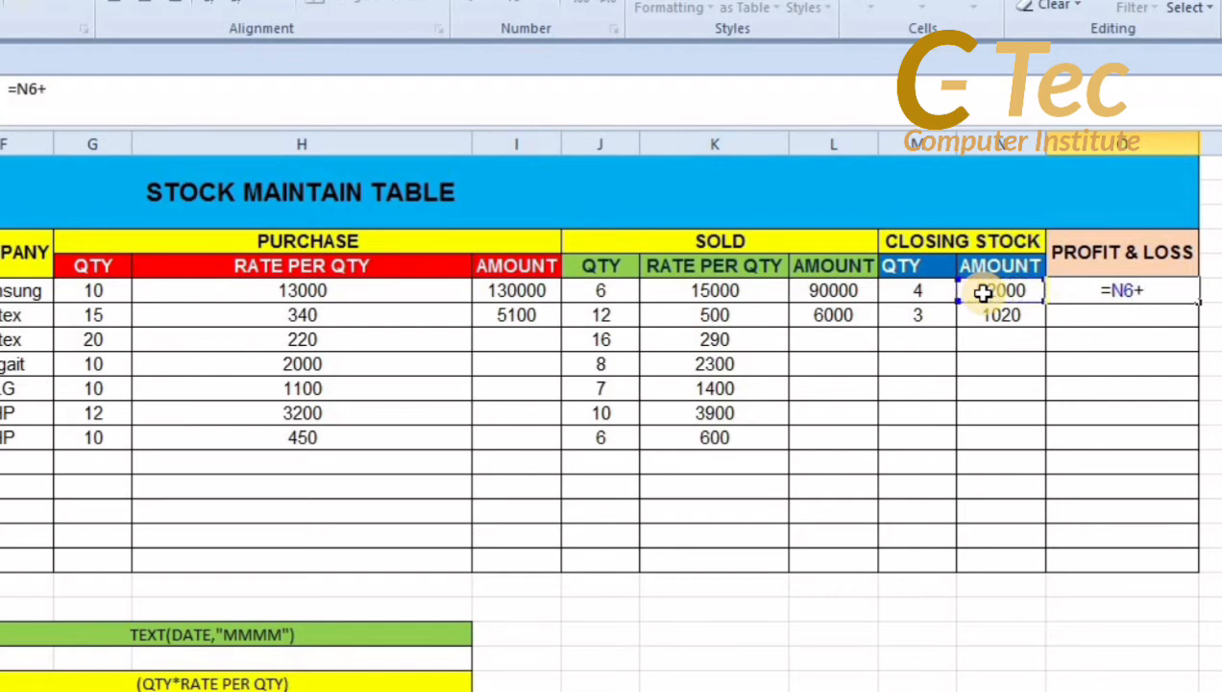
pyautogui.click(849, 290)
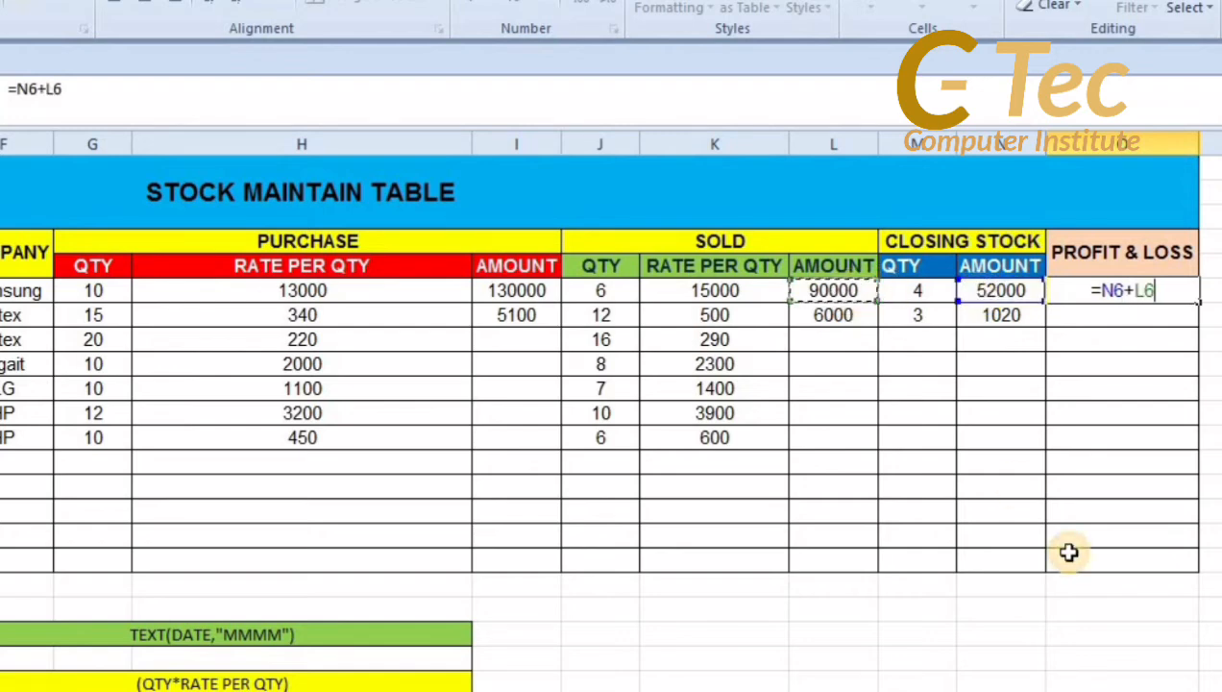
pyautogui.write('-')
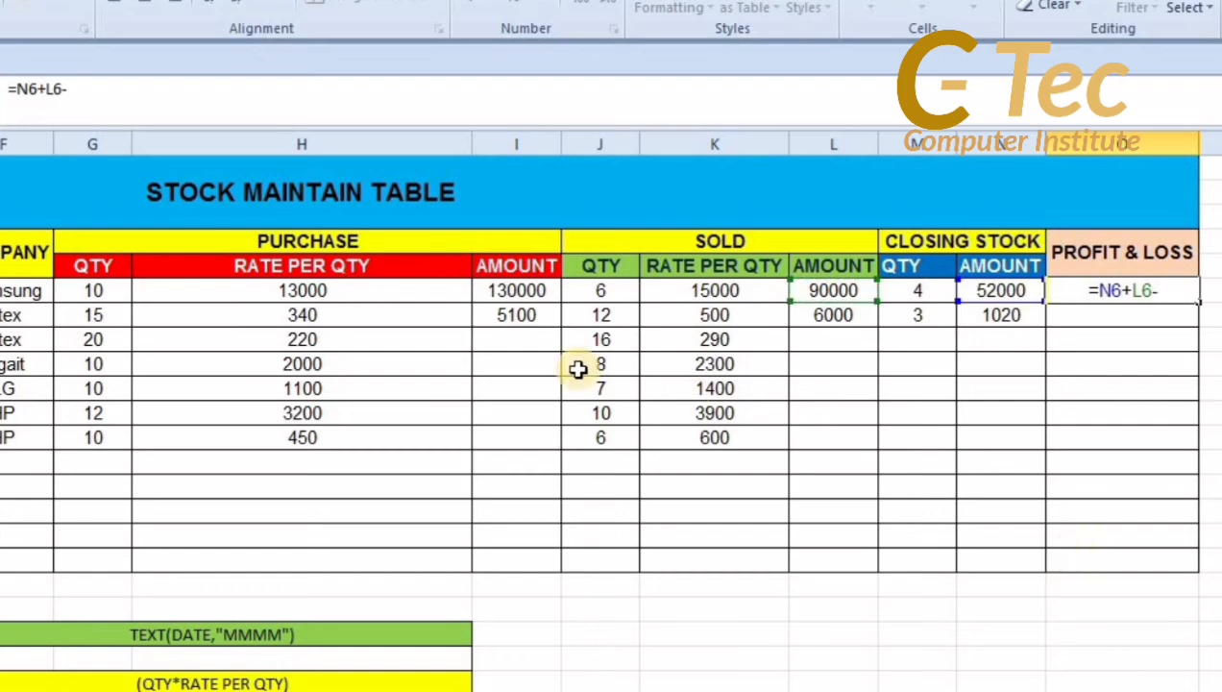
pyautogui.click(543, 286)
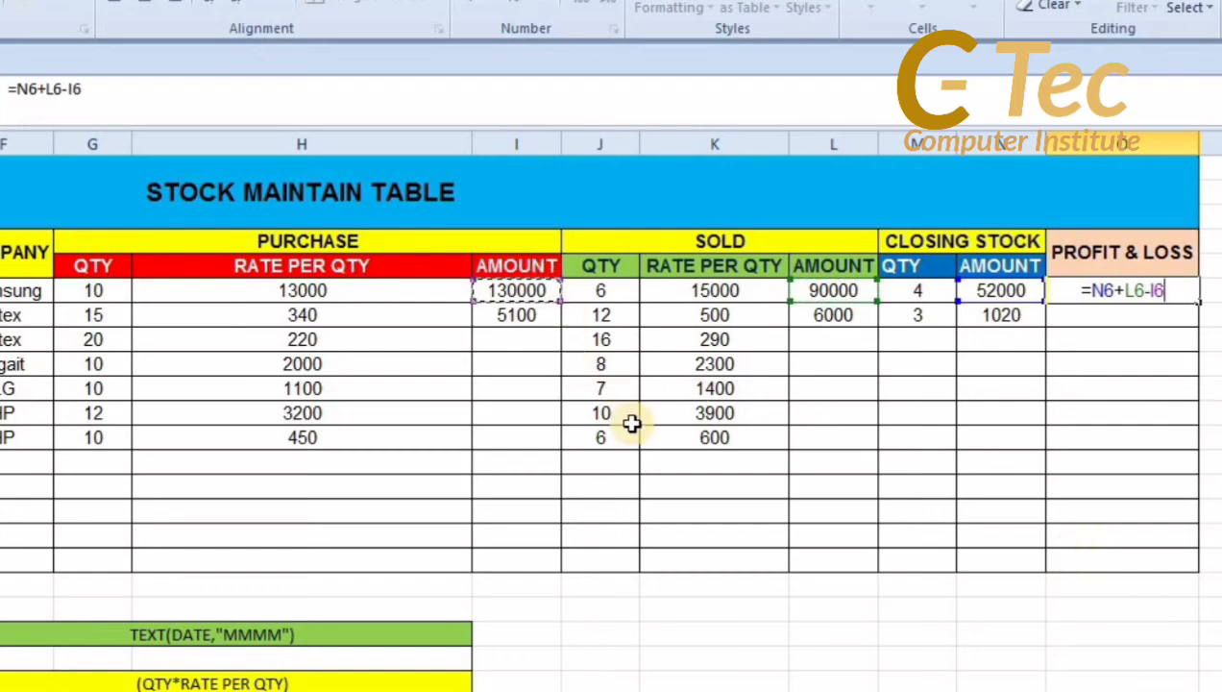
pyautogui.press('Return')
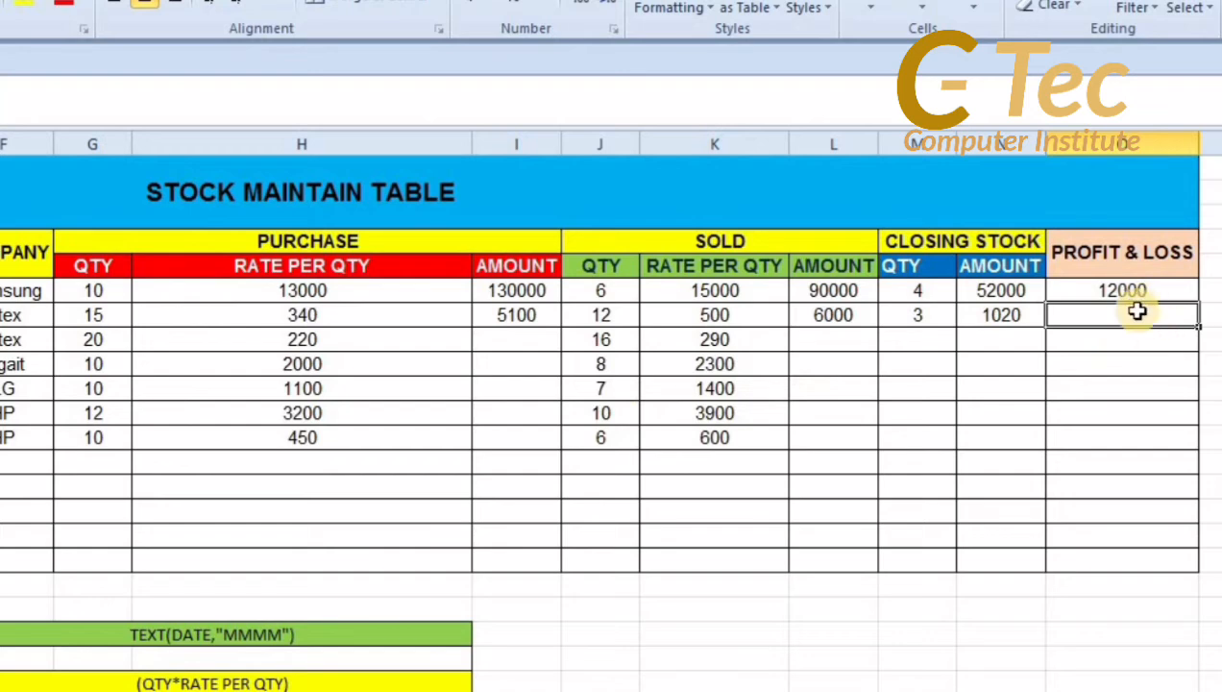
# - Calculate the second item's profit and loss in O7 with the formula =N7+L7-I7
pyautogui.write('=')
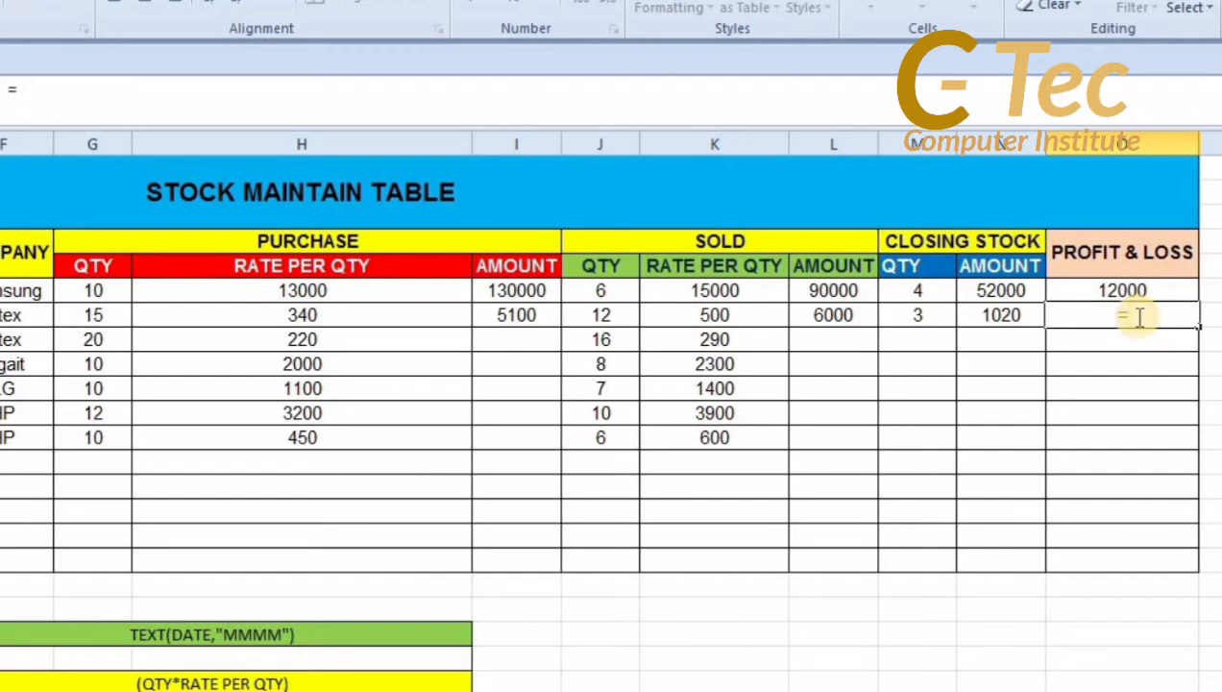
pyautogui.click(1004, 322)
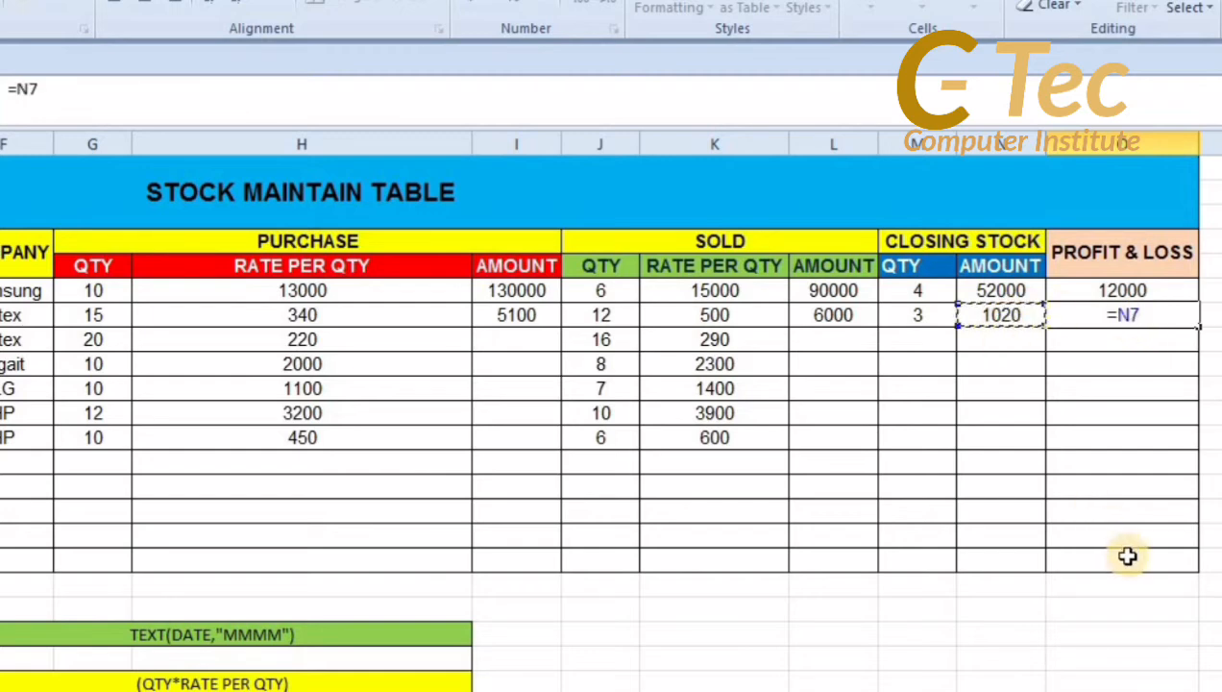
pyautogui.write('+')
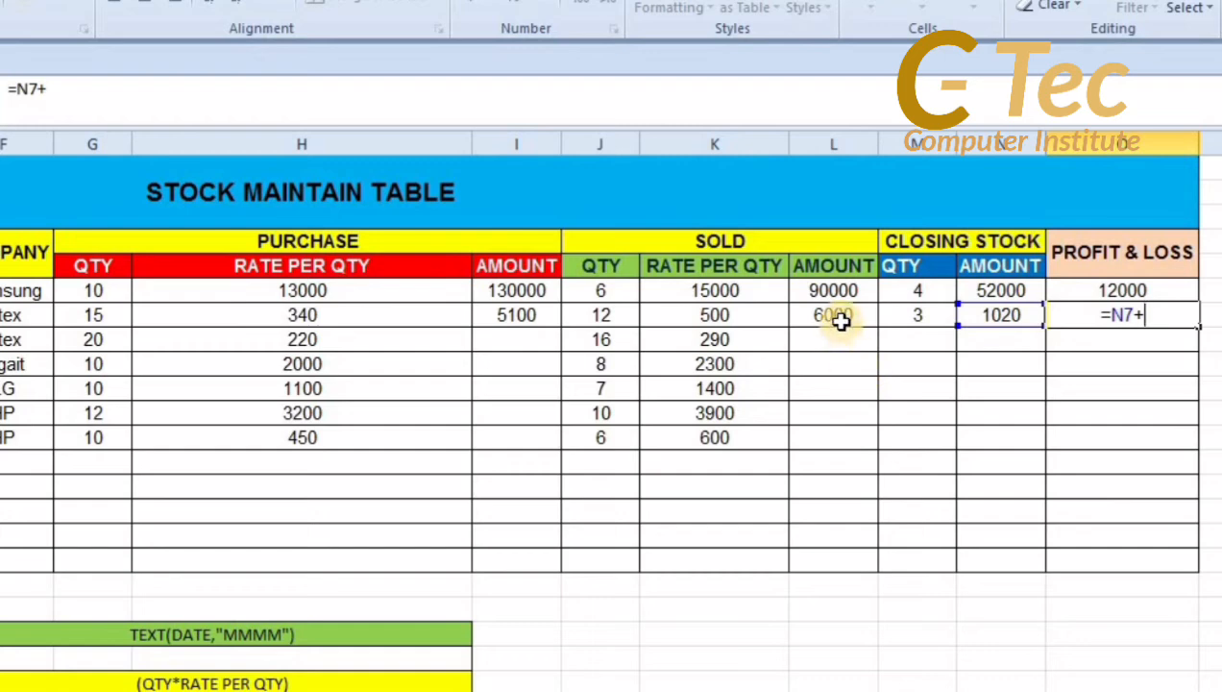
pyautogui.click(841, 322)
pyautogui.write('-')
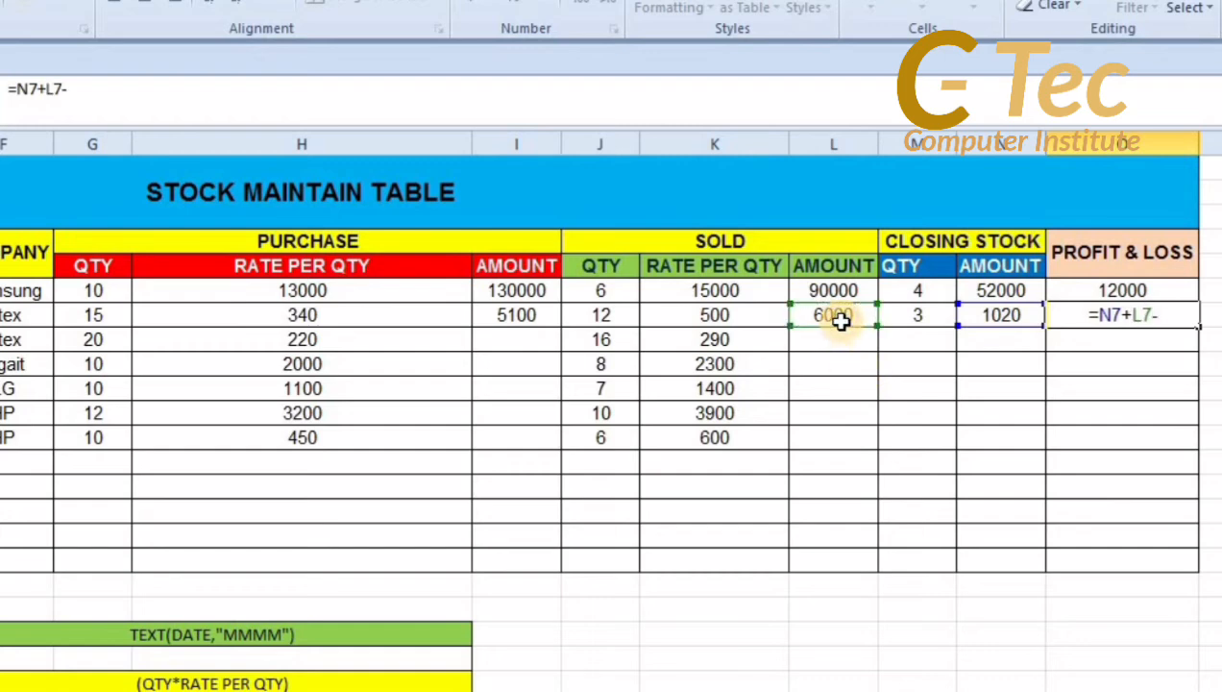
pyautogui.click(506, 316)
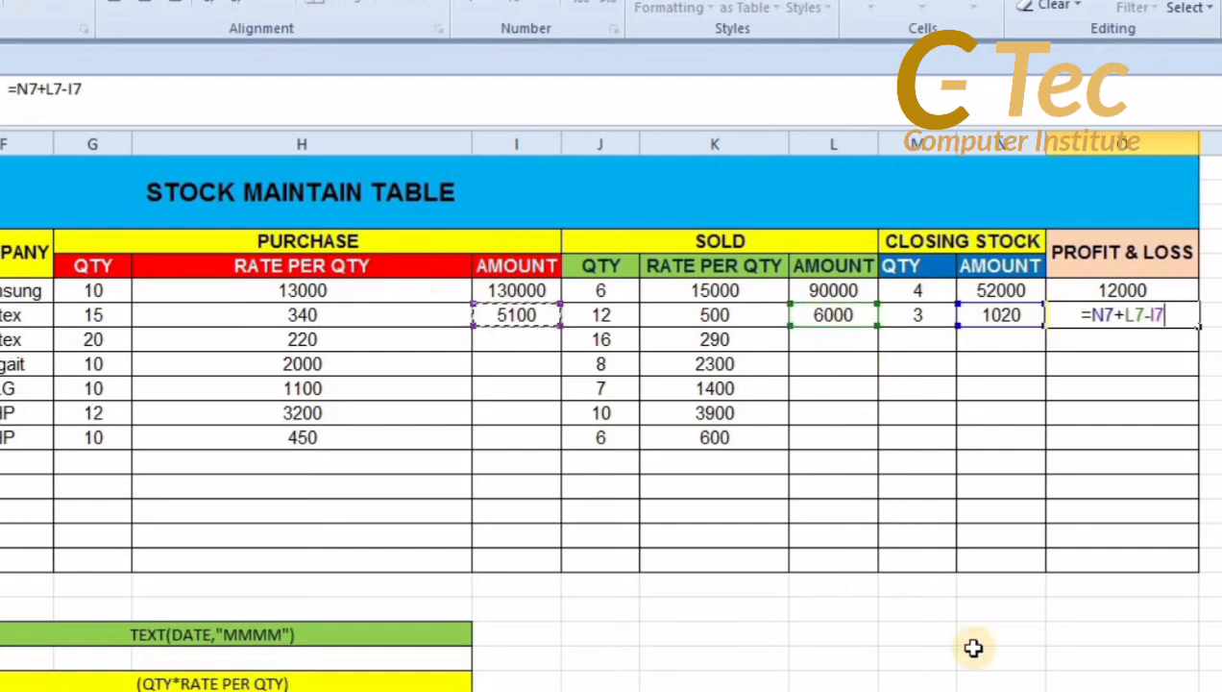
pyautogui.press('Return')
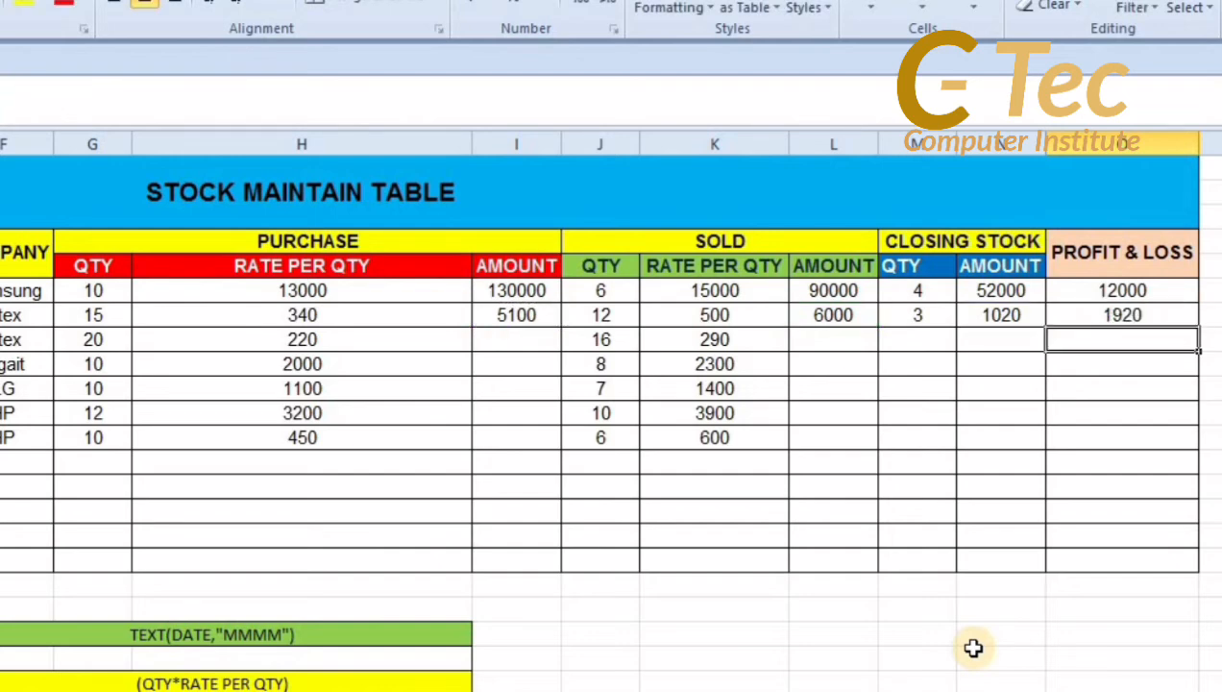
# - Calculate the third item's purchase amount in I8 with the formula =G8*H8, purchase quantity times rate
pyautogui.click(526, 340)
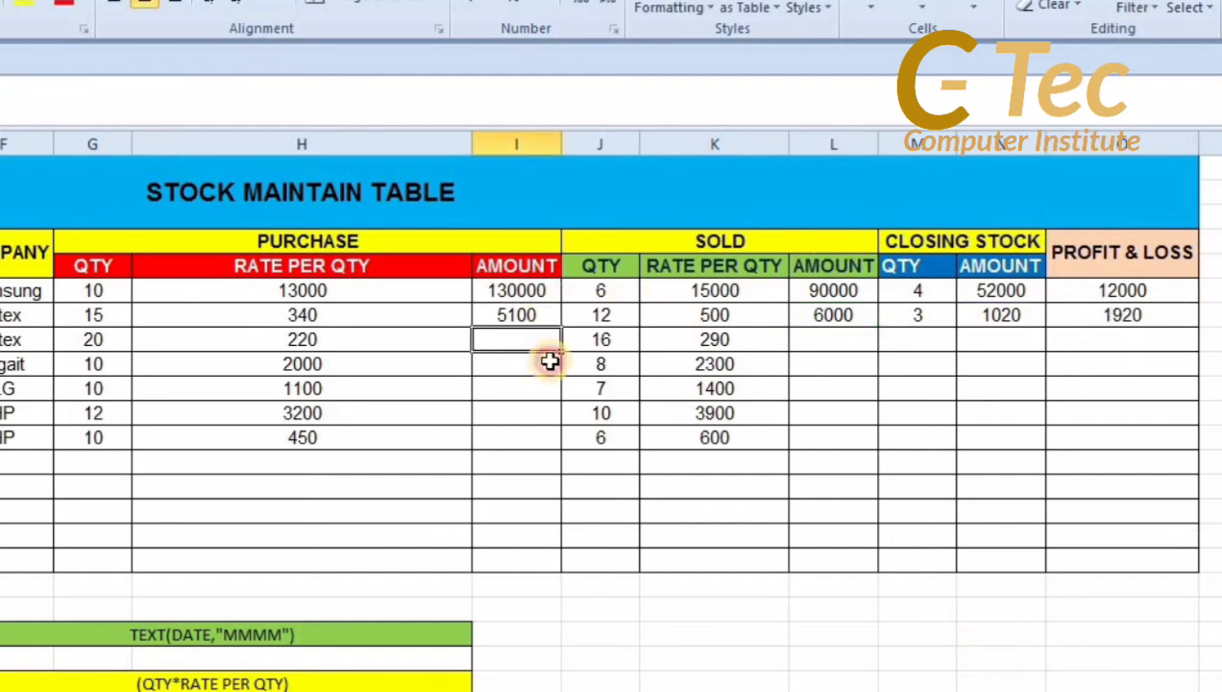
pyautogui.write('=')
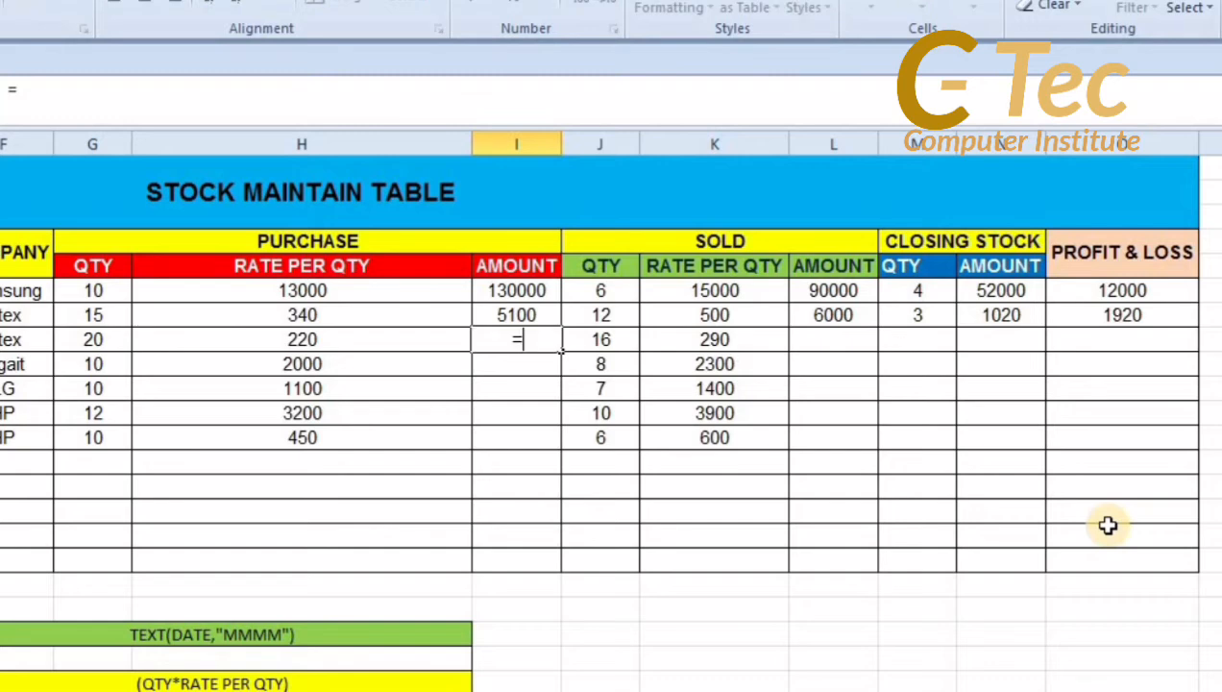
pyautogui.click(95, 339)
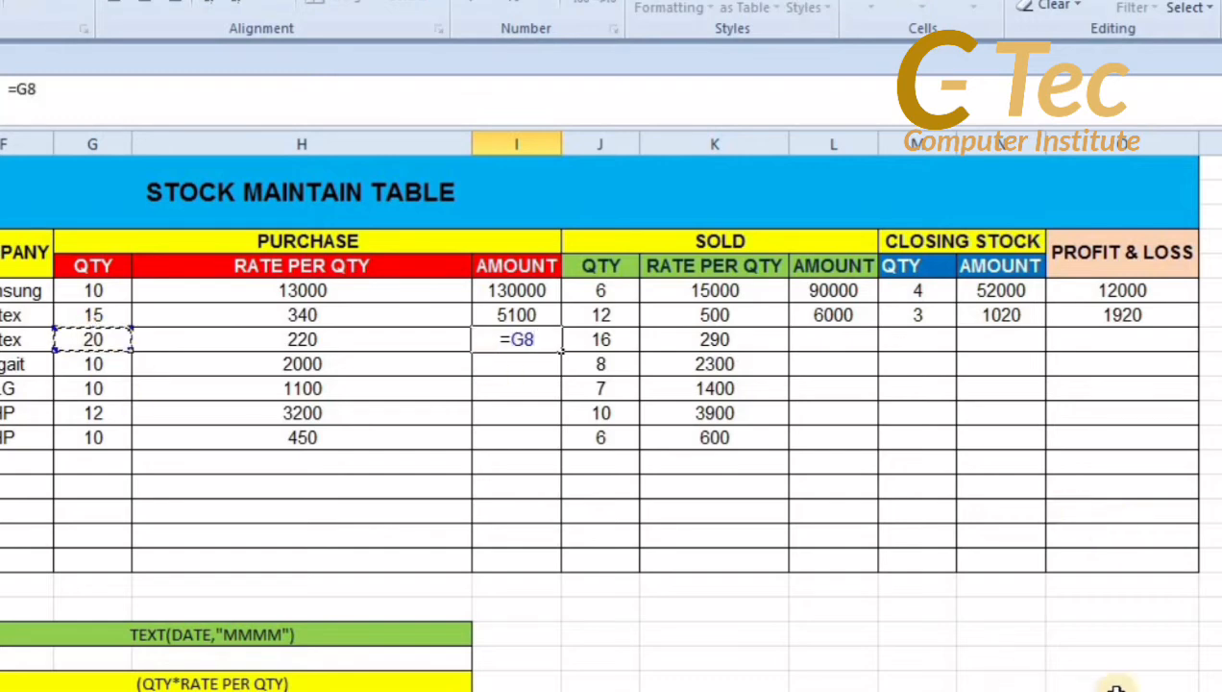
pyautogui.write('*')
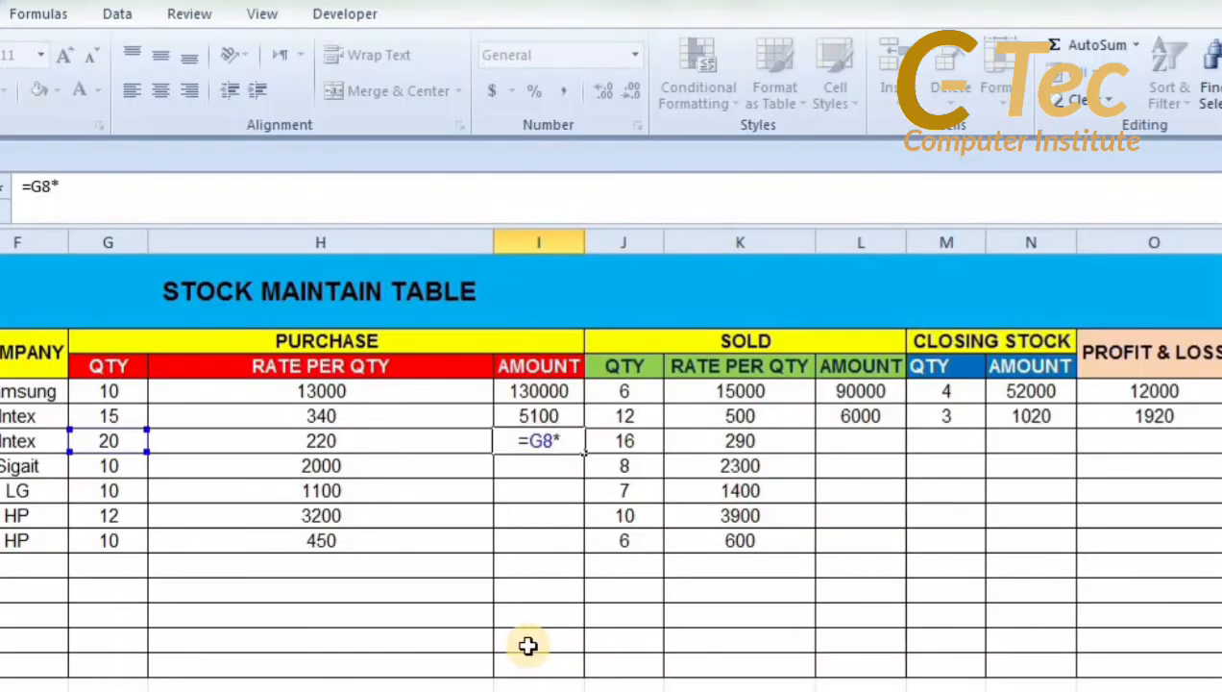
pyautogui.click(327, 441)
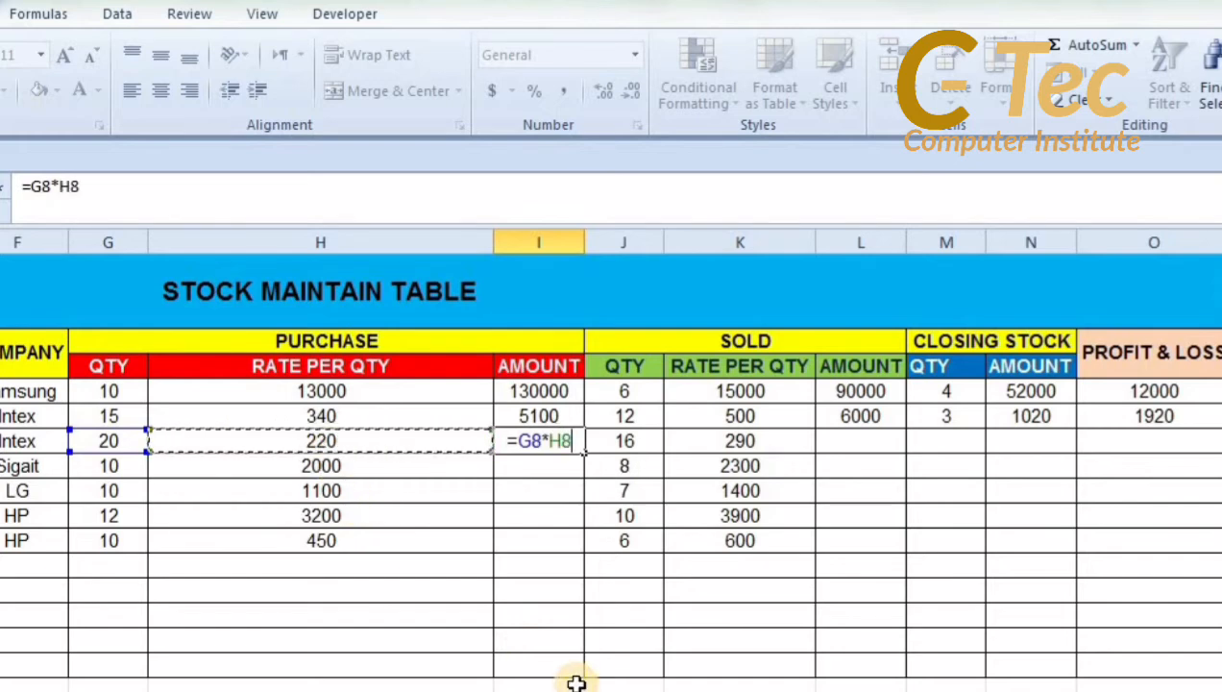
pyautogui.press('Return')
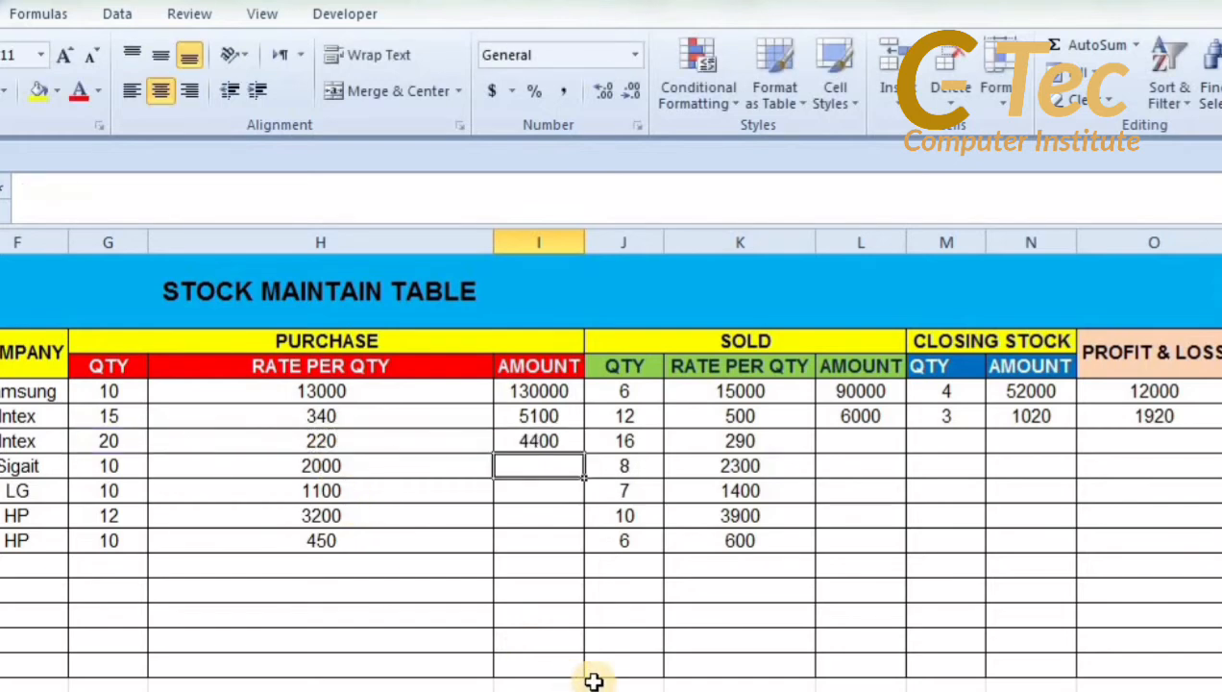
# - Calculate the third item's sold amount in L8 with the formula =J8*K8, sold quantity times rate
pyautogui.click(818, 441)
pyautogui.write('=')
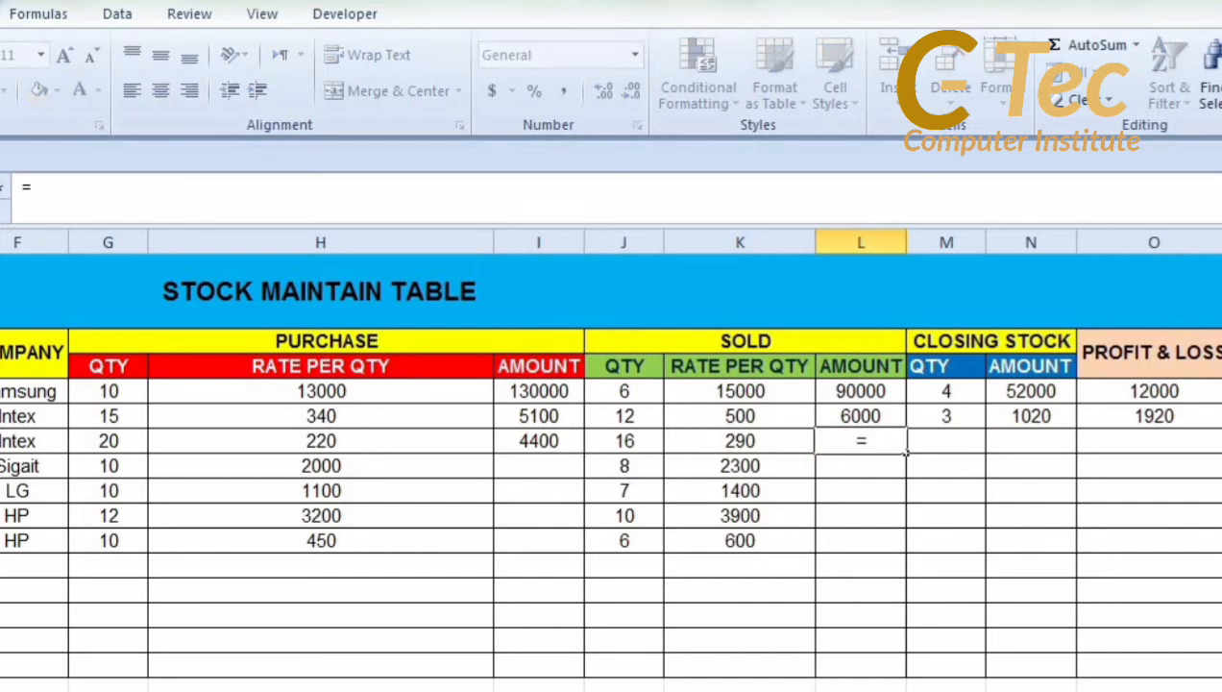
pyautogui.click(626, 442)
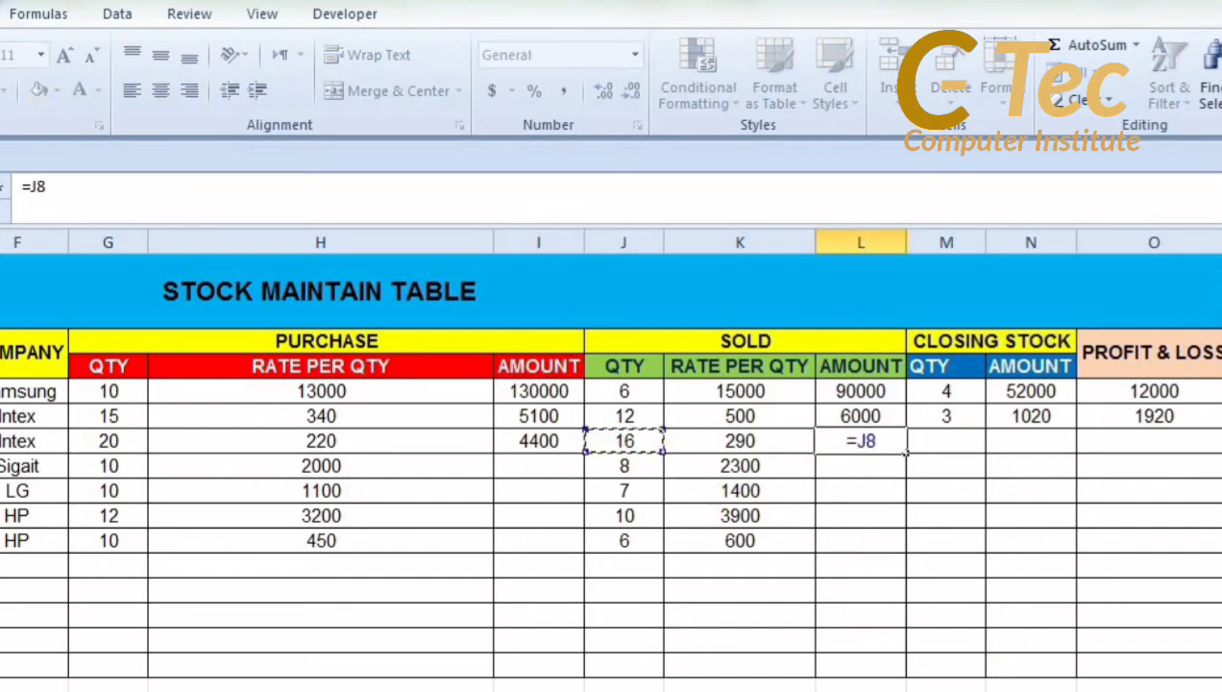
pyautogui.write('*')
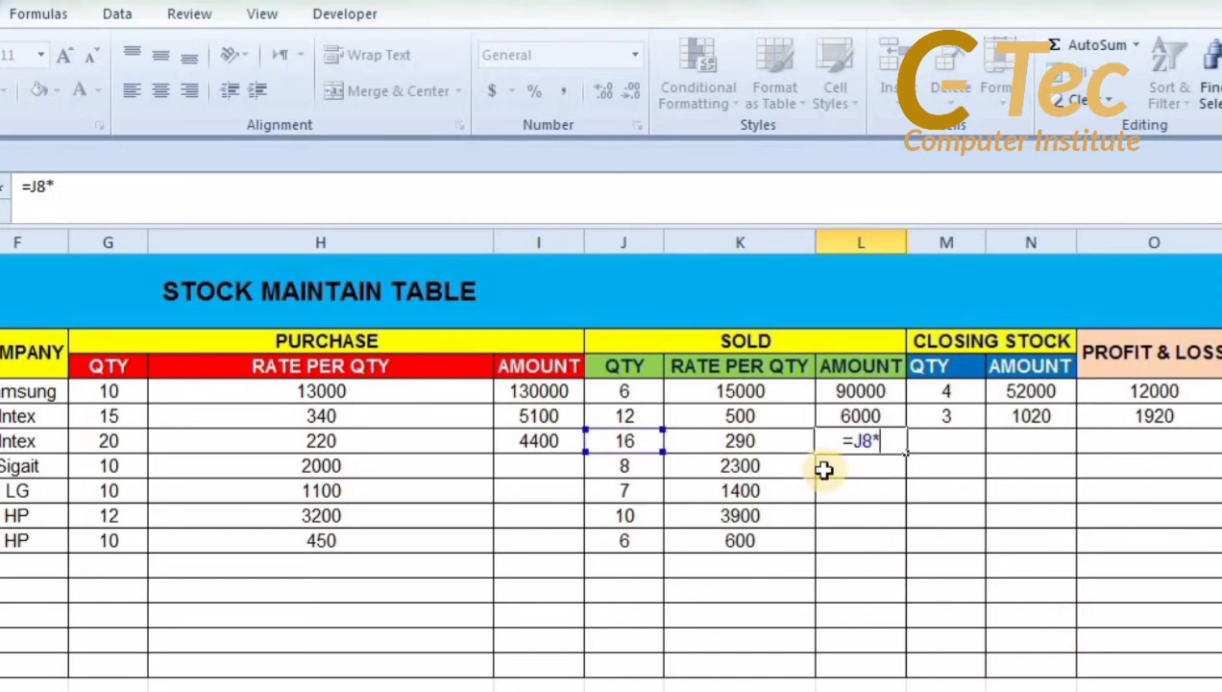
pyautogui.click(794, 440)
pyautogui.press('Return')
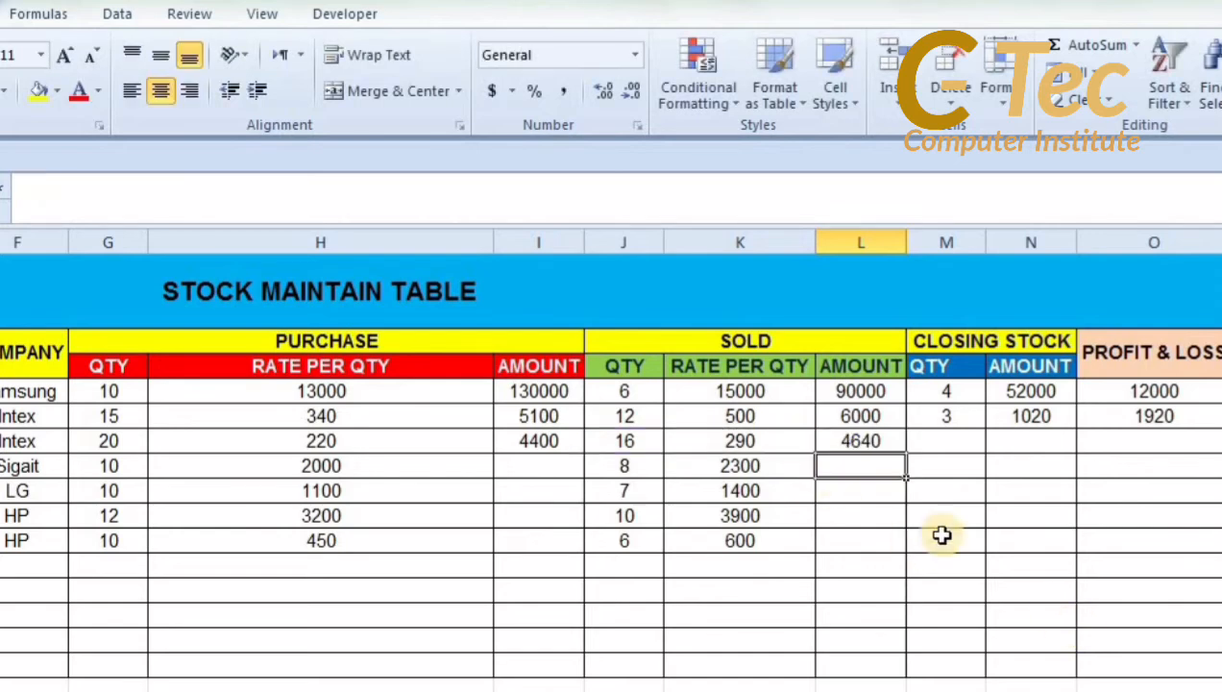
# - Calculate the third item's closing stock quantity in M8 with =G8-J8, purchase quantity minus sold quantity
pyautogui.click(929, 439)
pyautogui.write('=')
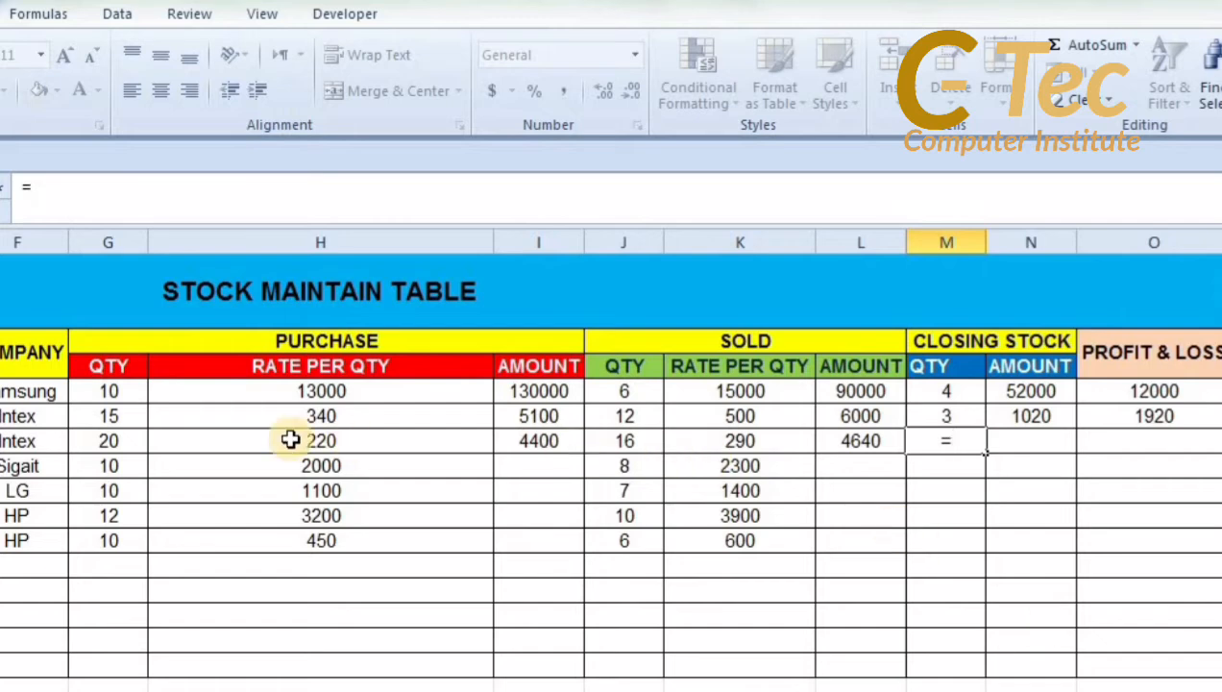
pyautogui.click(114, 443)
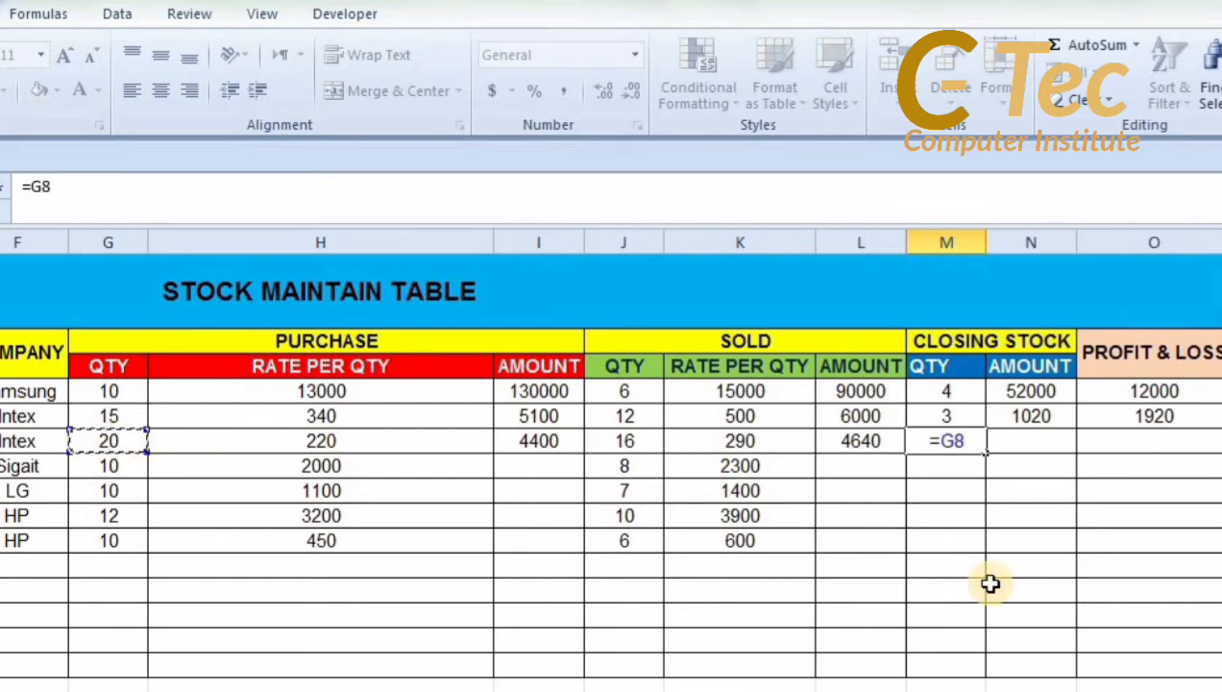
pyautogui.write('-')
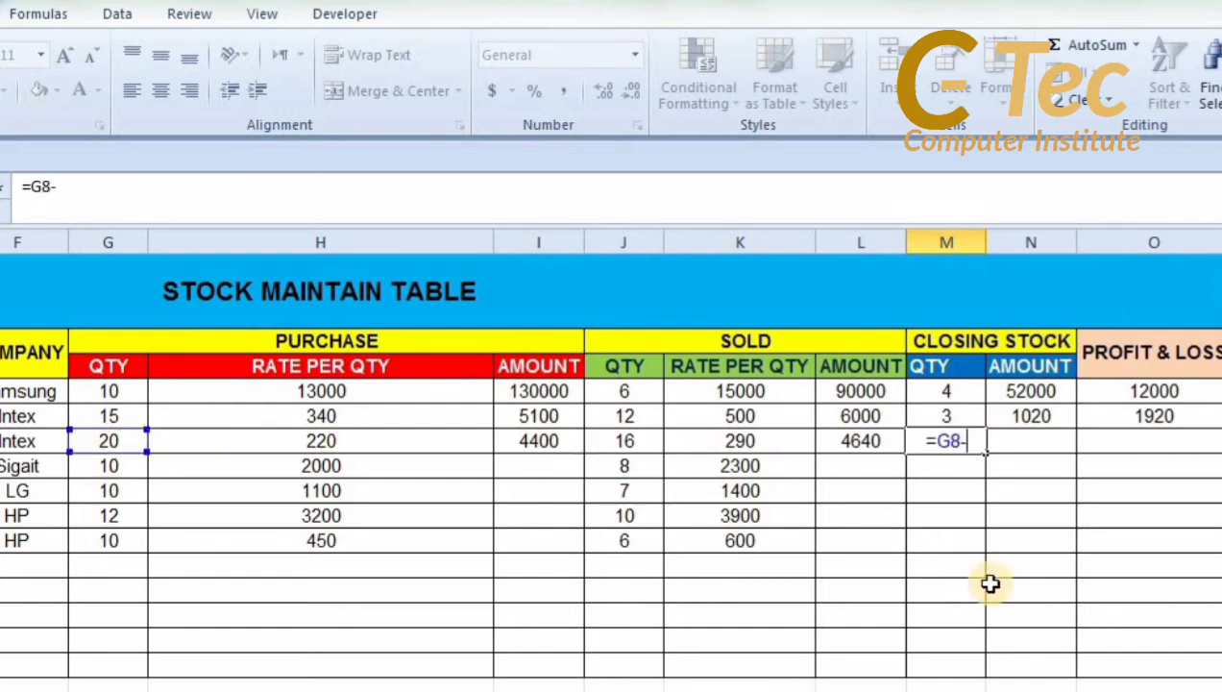
pyautogui.click(629, 443)
pyautogui.press('Return')
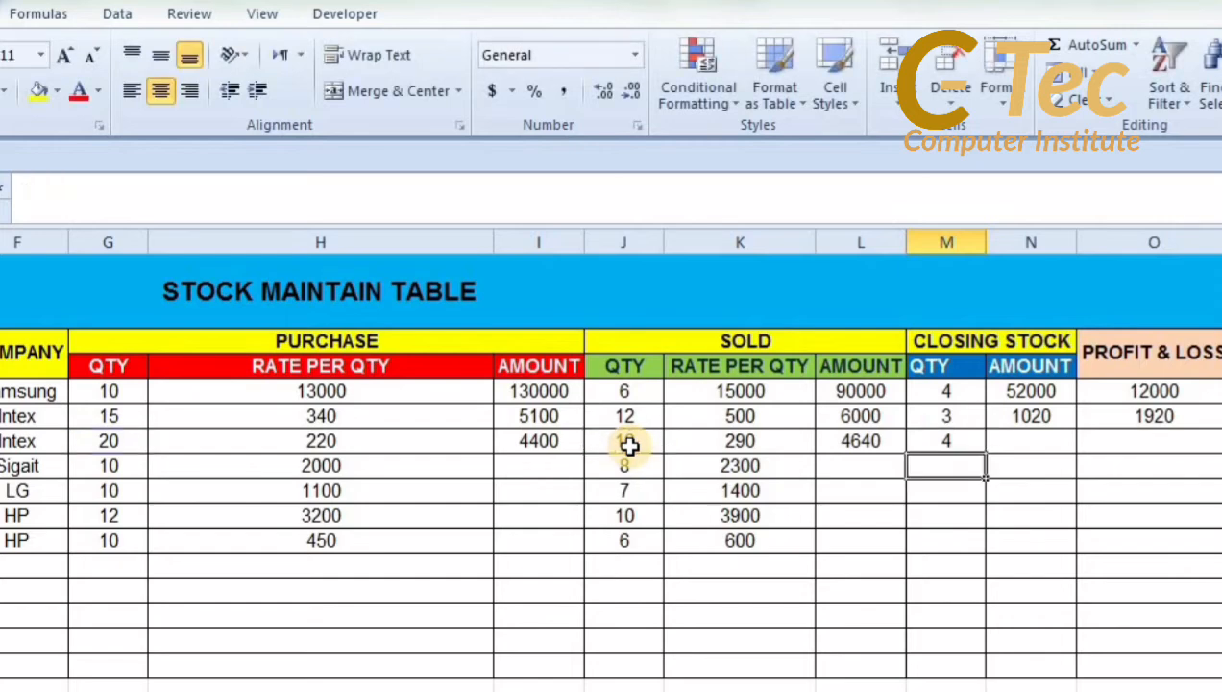
# - Calculate the third item's closing stock amount in N8 with =M8*H8, closing quantity times purchase rate
pyautogui.click(1032, 440)
pyautogui.write('=')
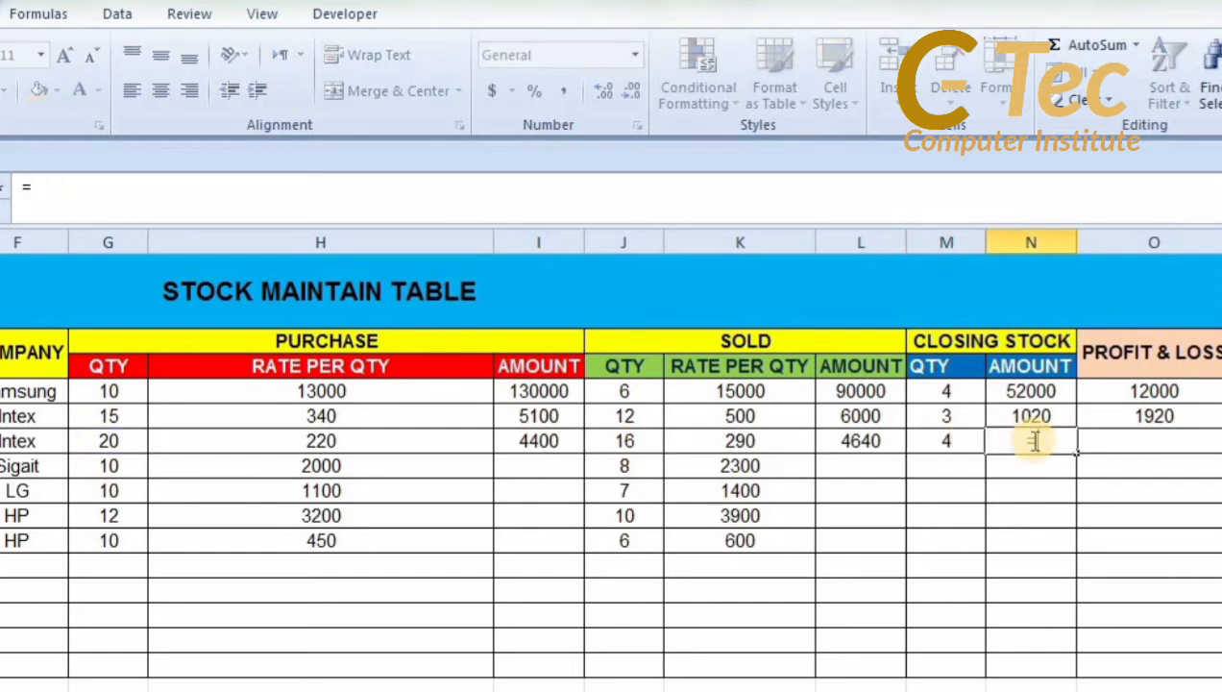
pyautogui.click(933, 438)
pyautogui.write('*')
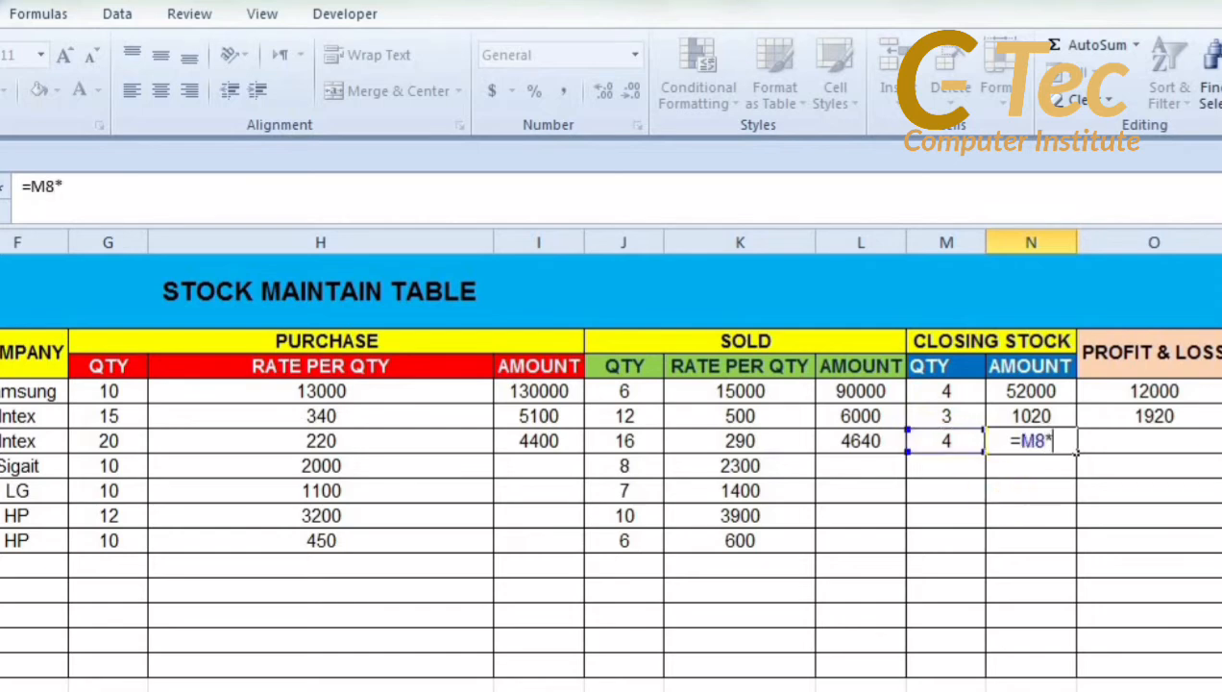
pyautogui.click(81, 441)
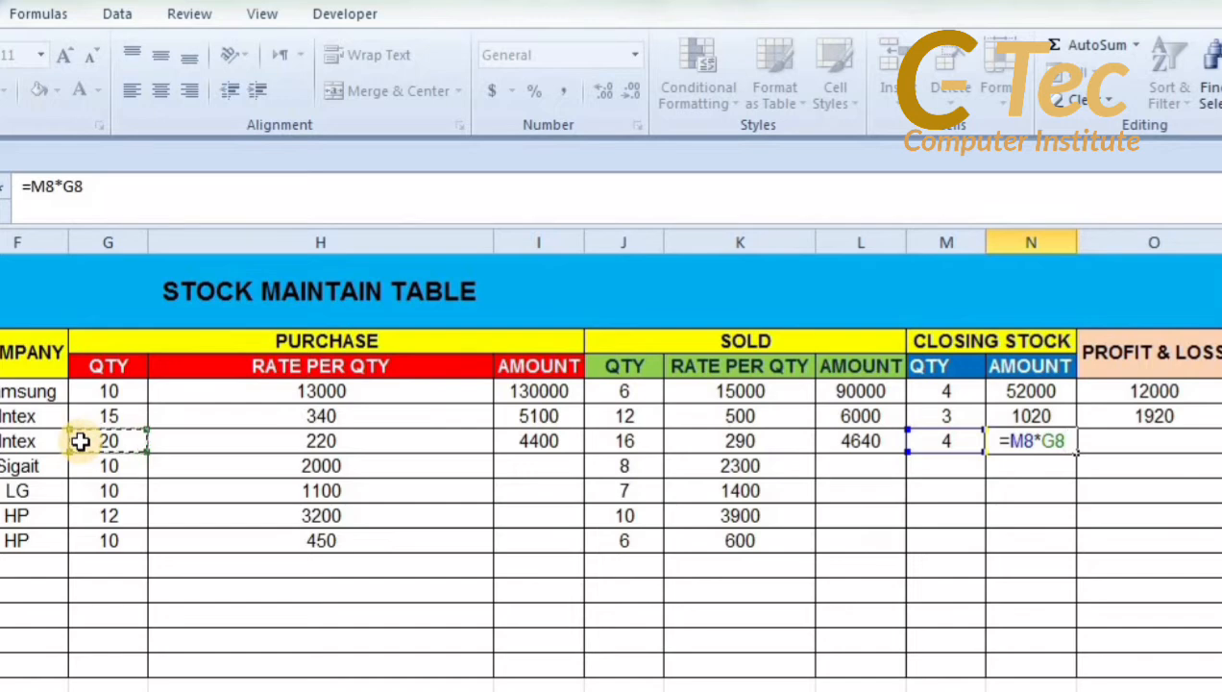
pyautogui.click(236, 441)
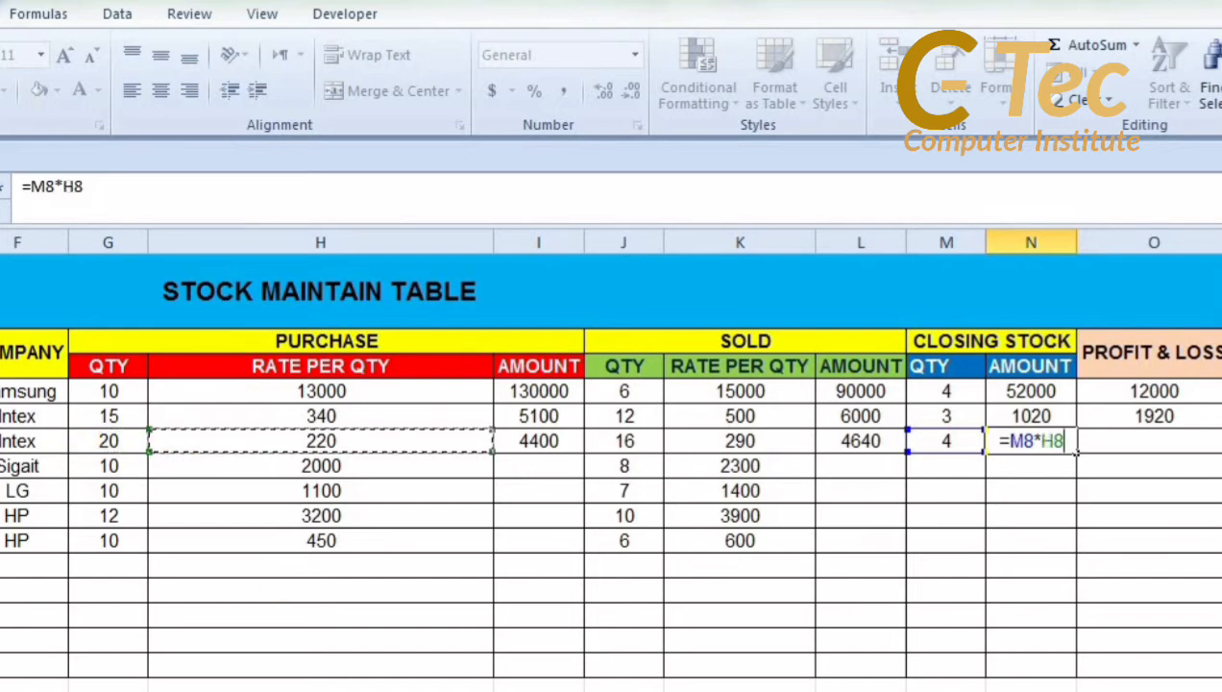
pyautogui.press('Return')
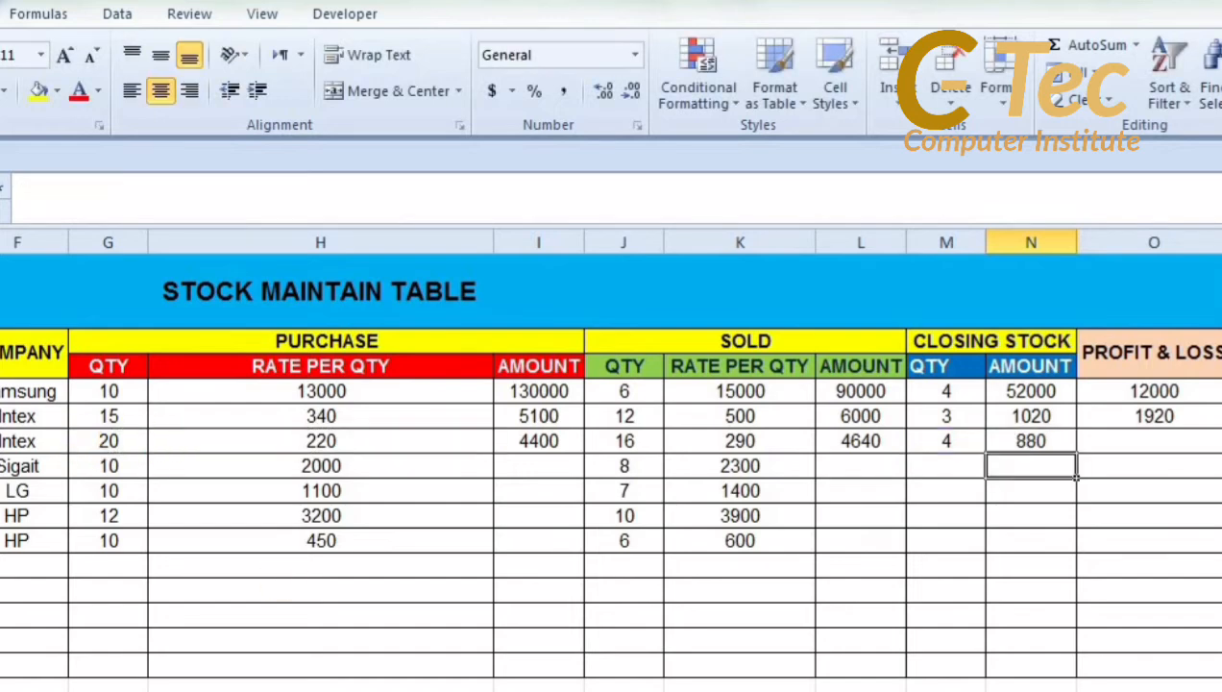
# - Calculate the third item's profit and loss in O8 with =N8+L8-I8, closing stock amount plus sold amount minus purchase amount
pyautogui.click(1143, 442)
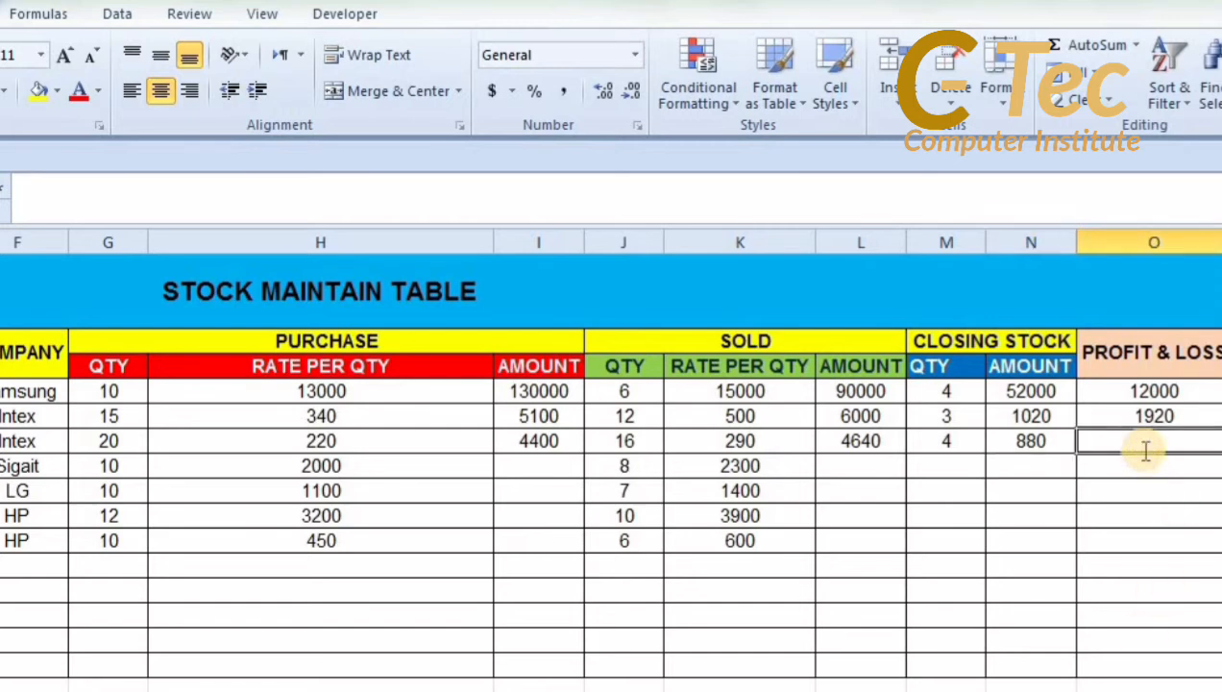
pyautogui.write('=')
pyautogui.click(1057, 452)
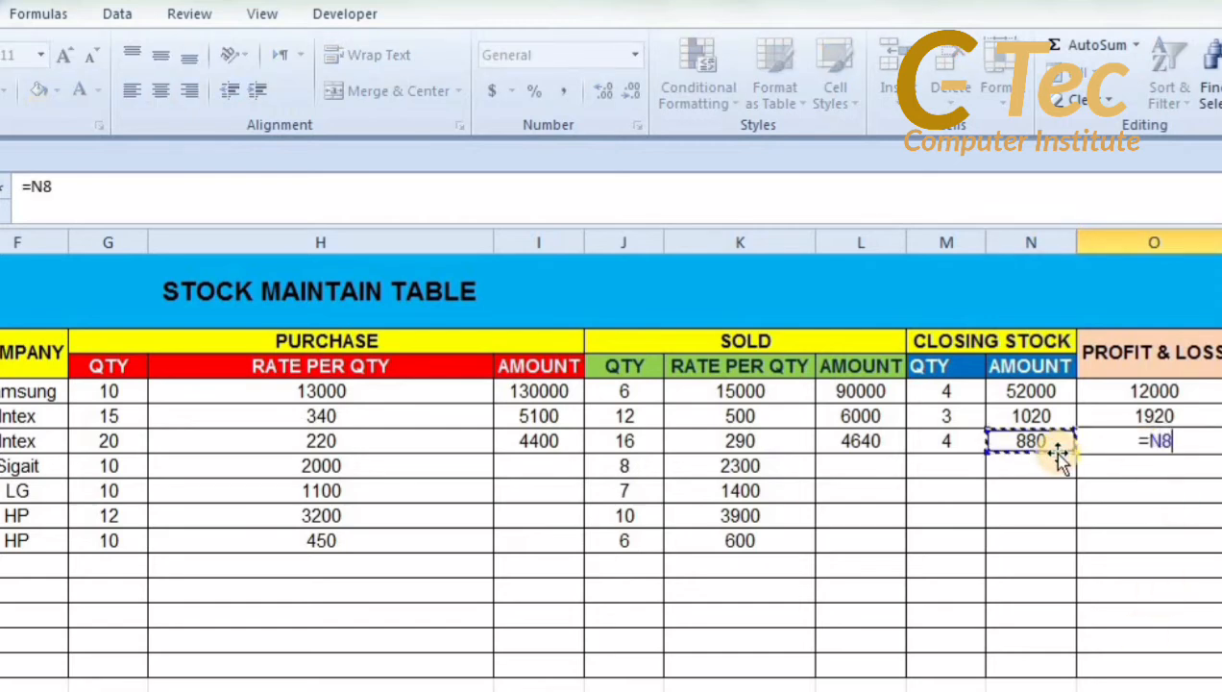
pyautogui.write('+')
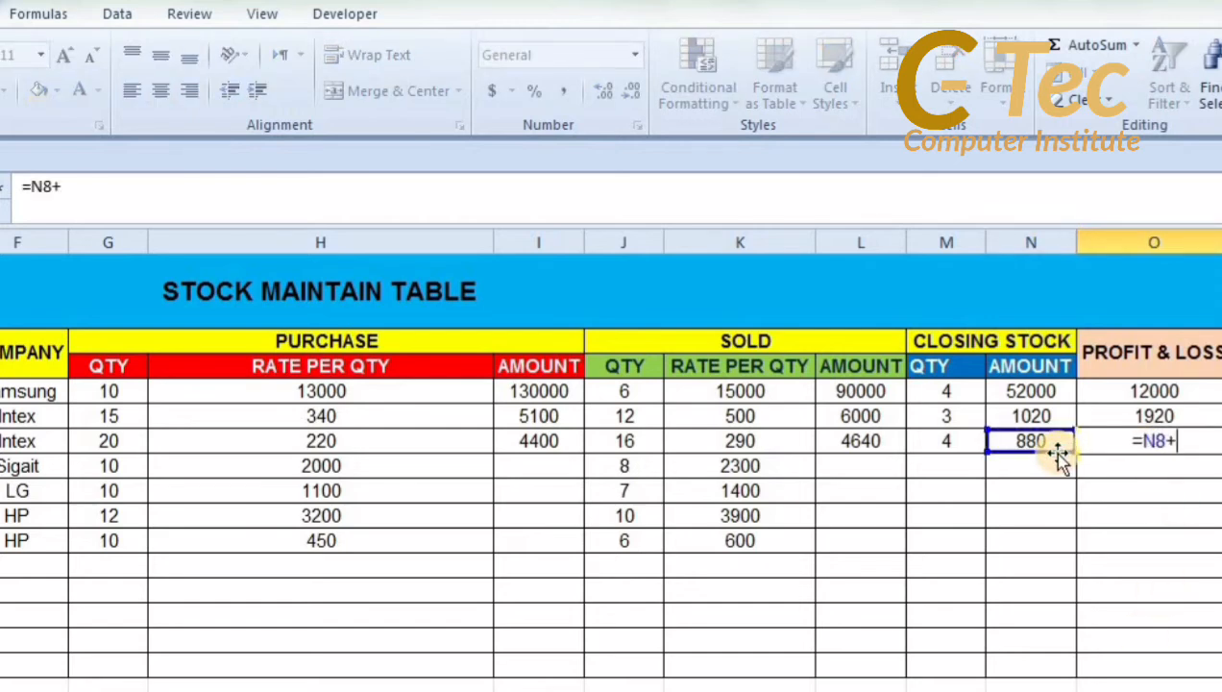
pyautogui.click(885, 440)
pyautogui.write('+')
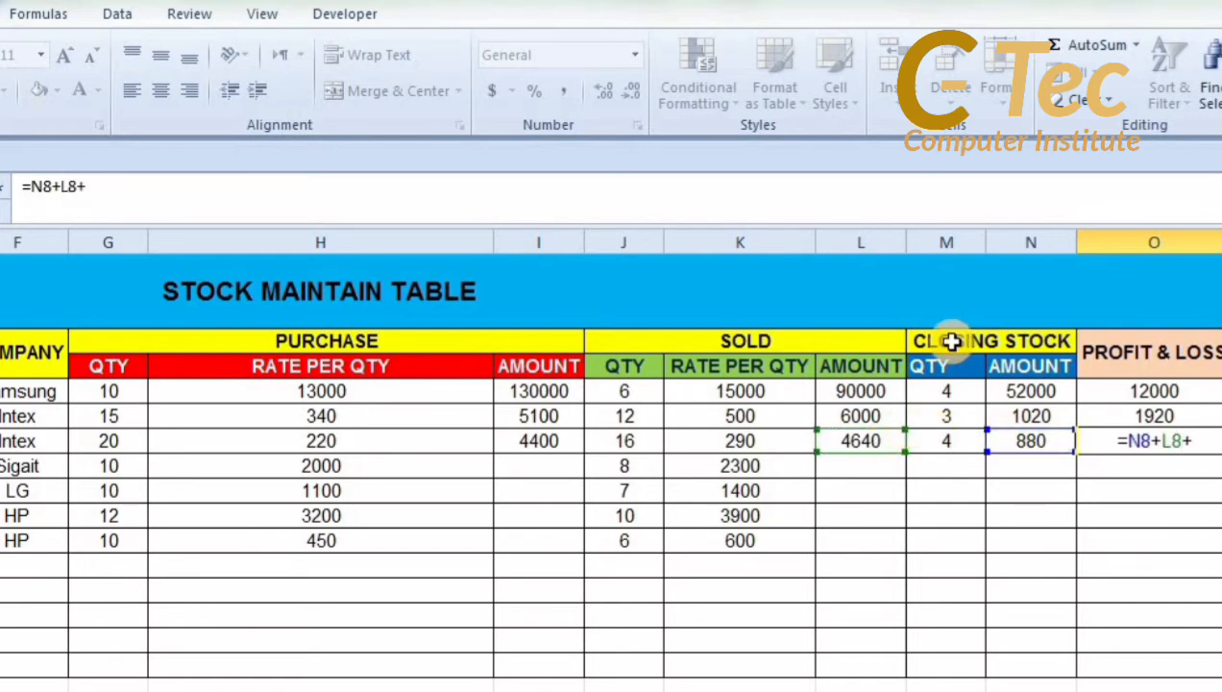
pyautogui.press('BackSpace')
pyautogui.write('-')
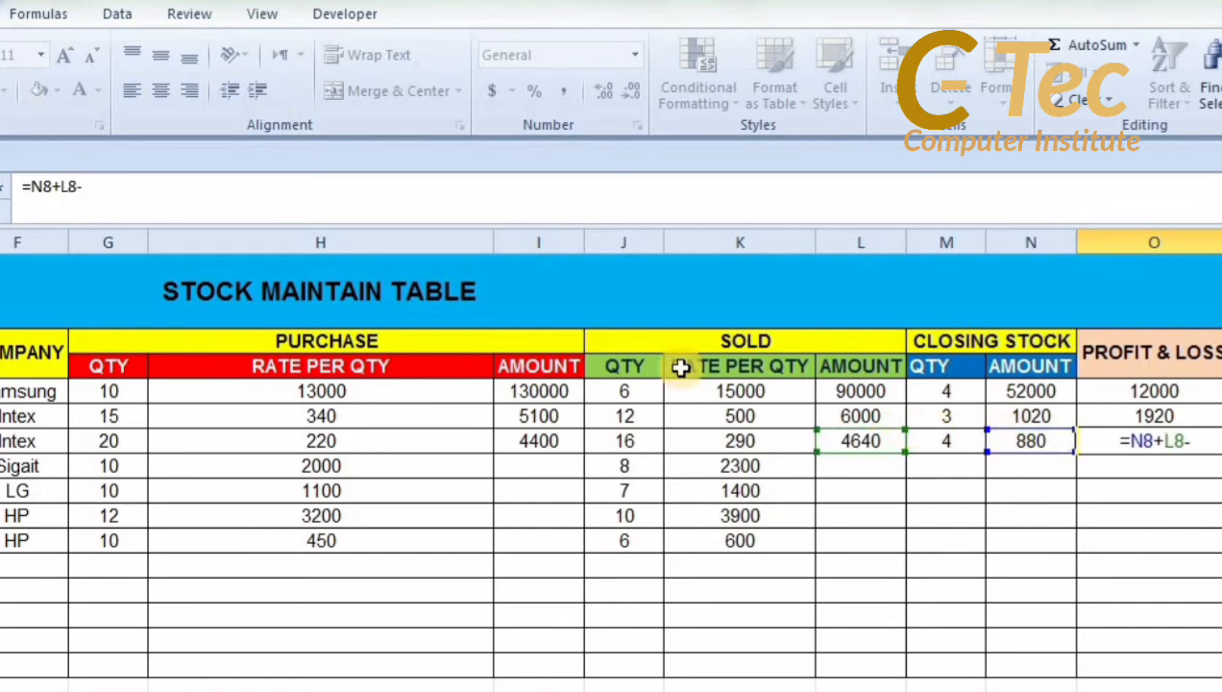
pyautogui.click(503, 443)
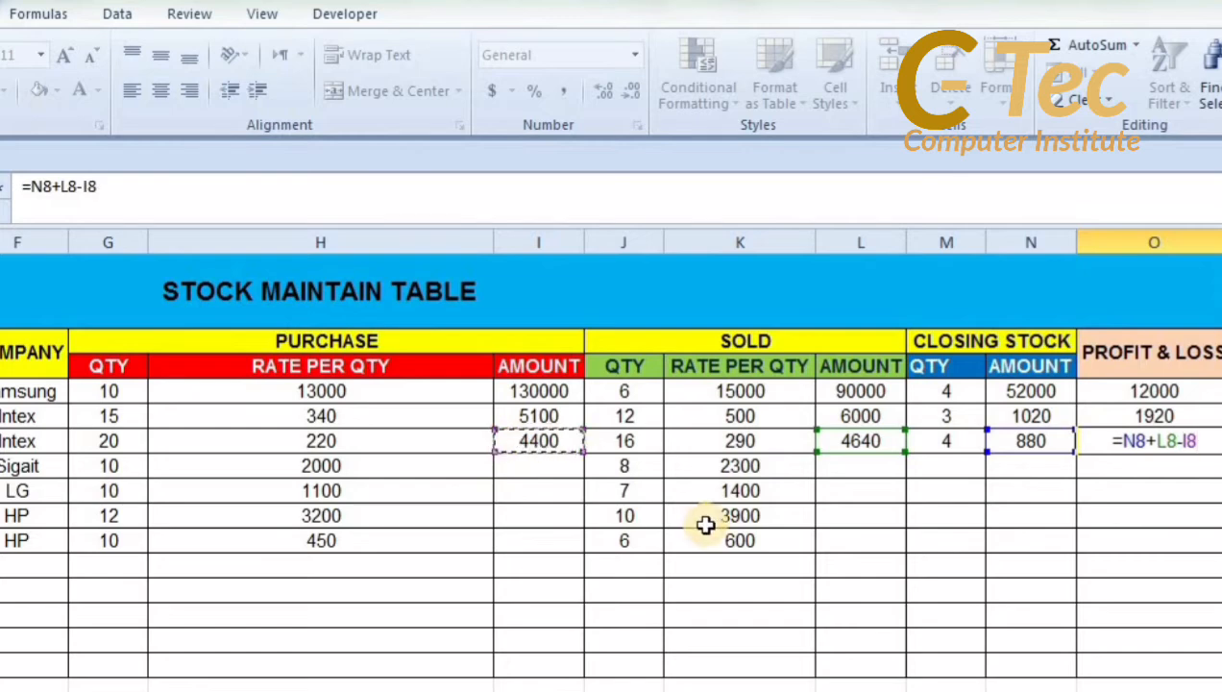
pyautogui.press('Return')
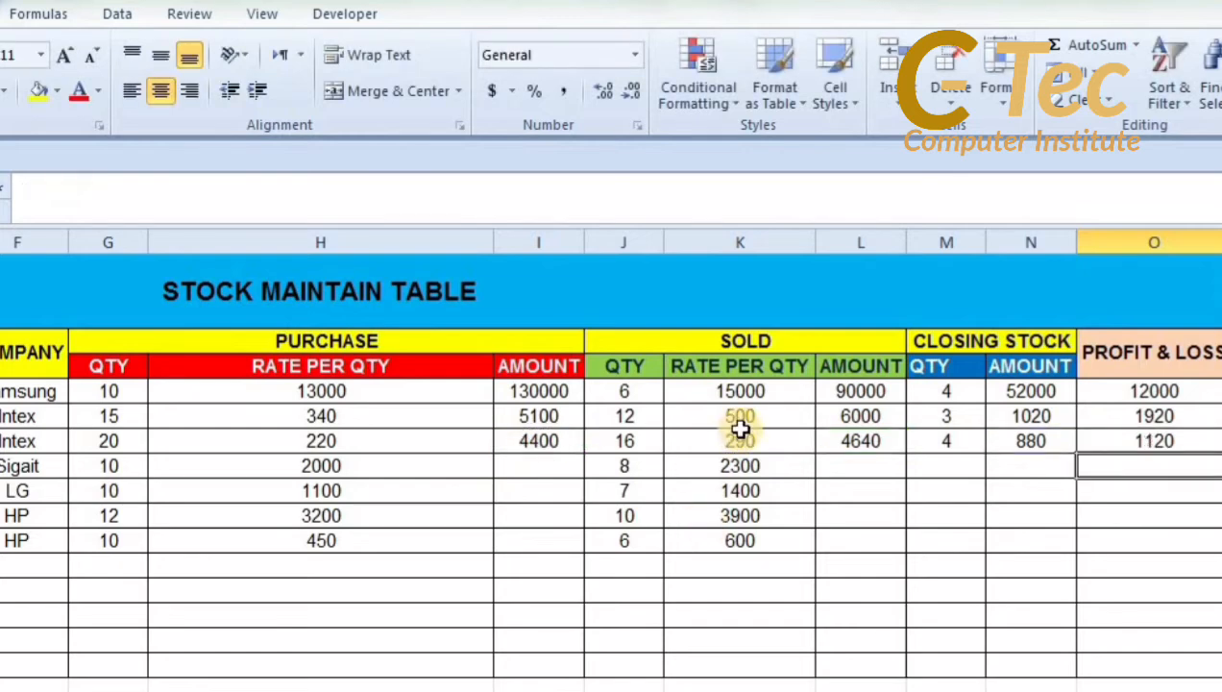
# - Calculate the fourth item's purchase amount in I9 with the formula =G9*H9, purchase quantity times rate
pyautogui.click(520, 467)
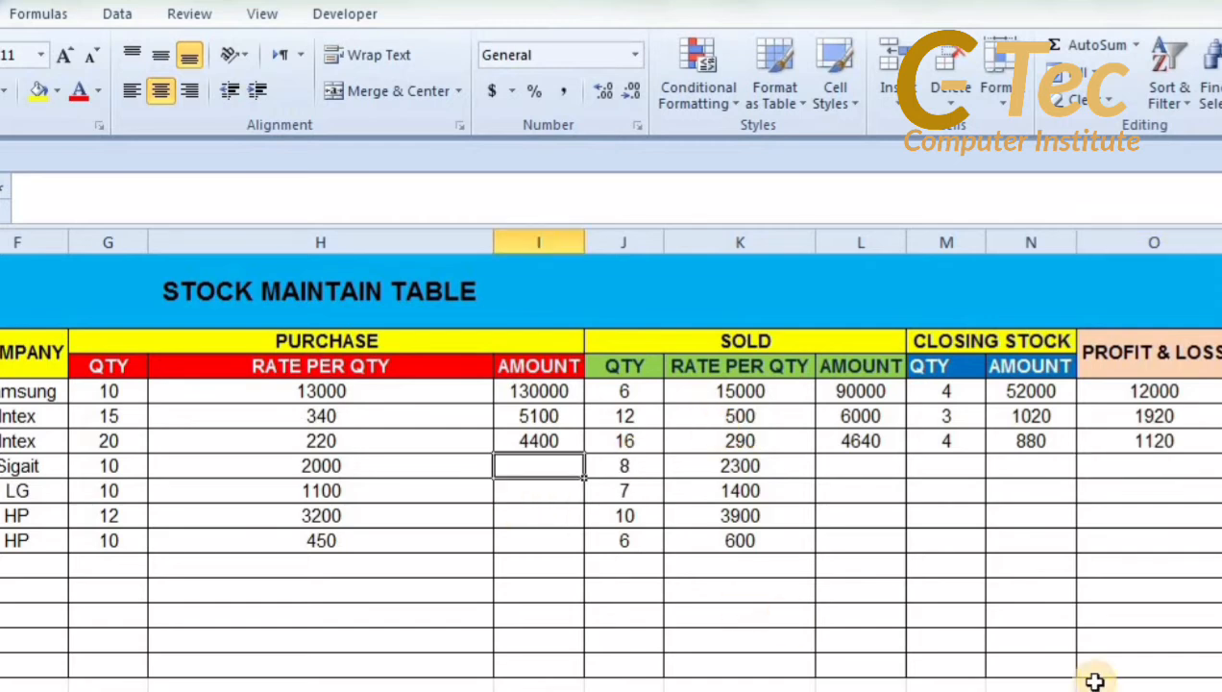
pyautogui.write('=')
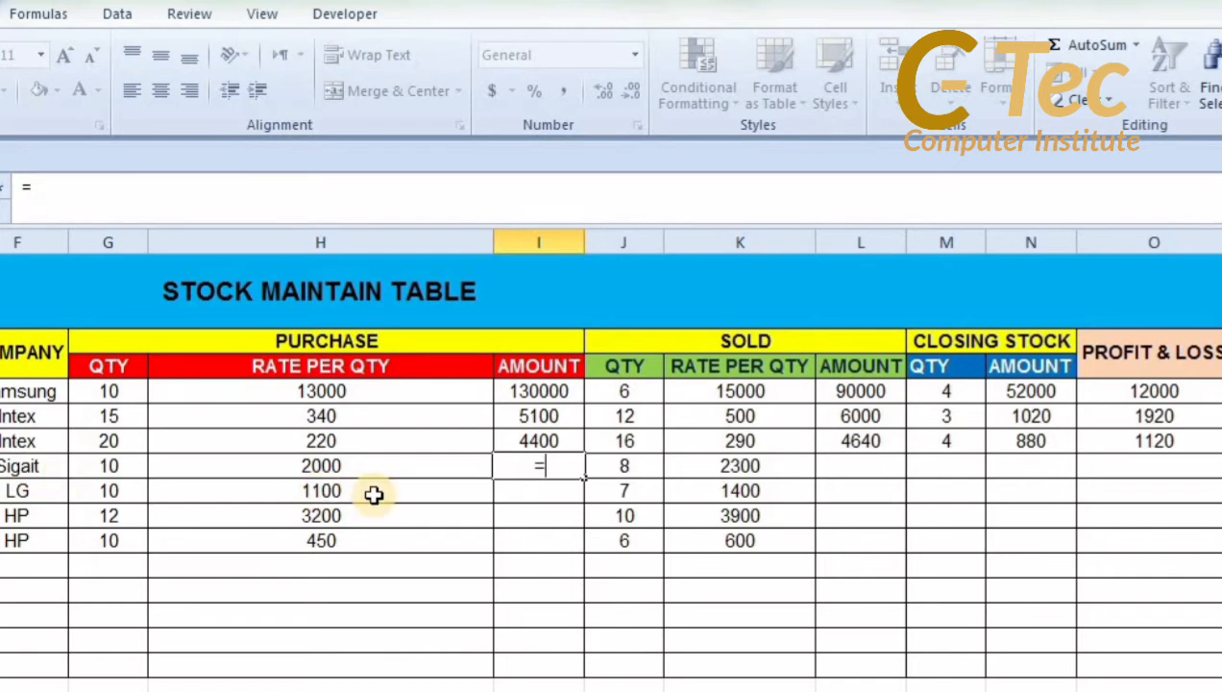
pyautogui.click(139, 467)
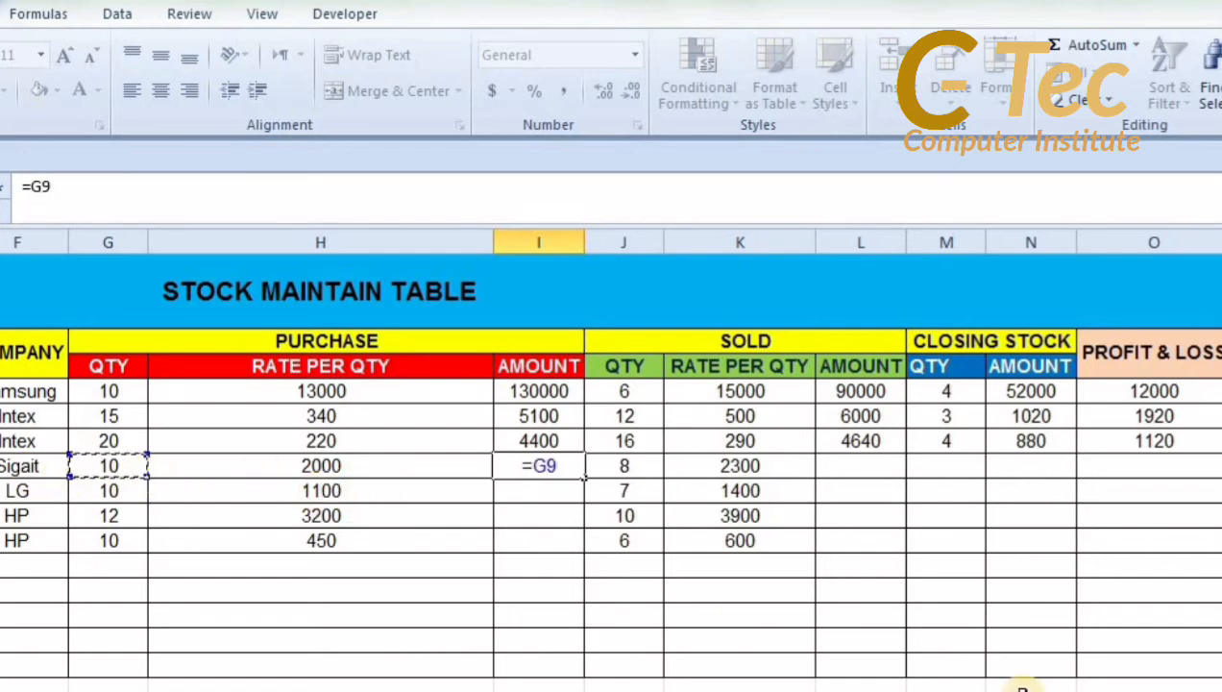
pyautogui.write('*')
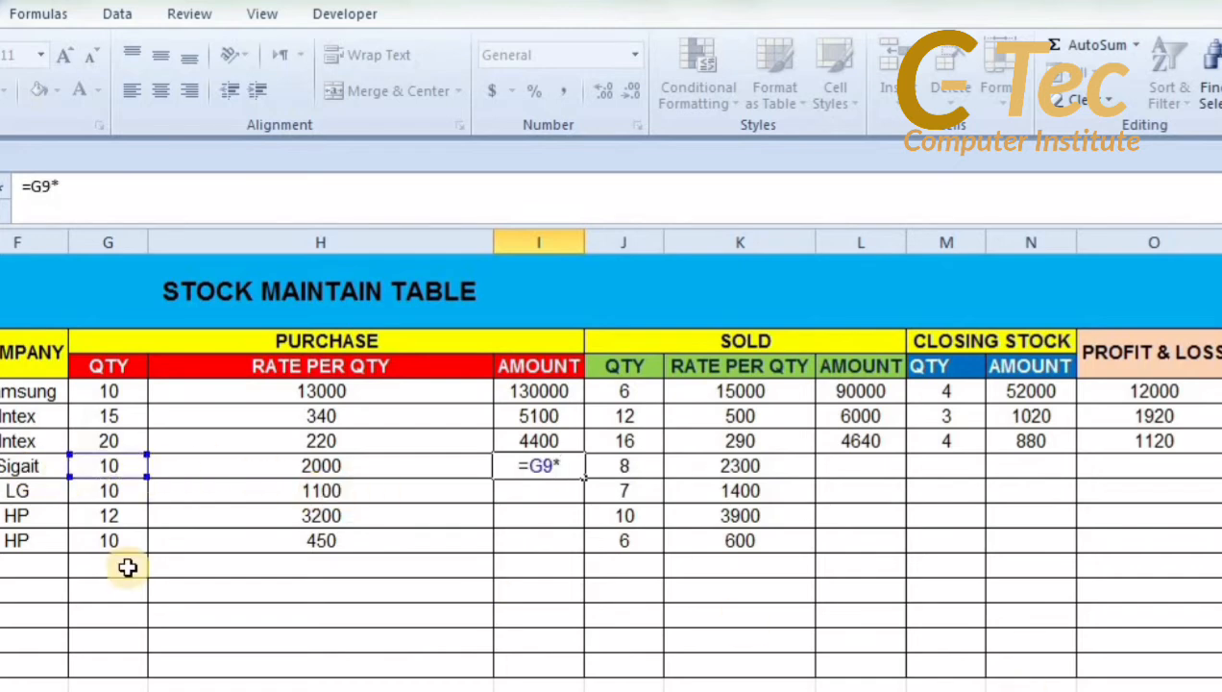
pyautogui.click(328, 466)
pyautogui.press('Return')
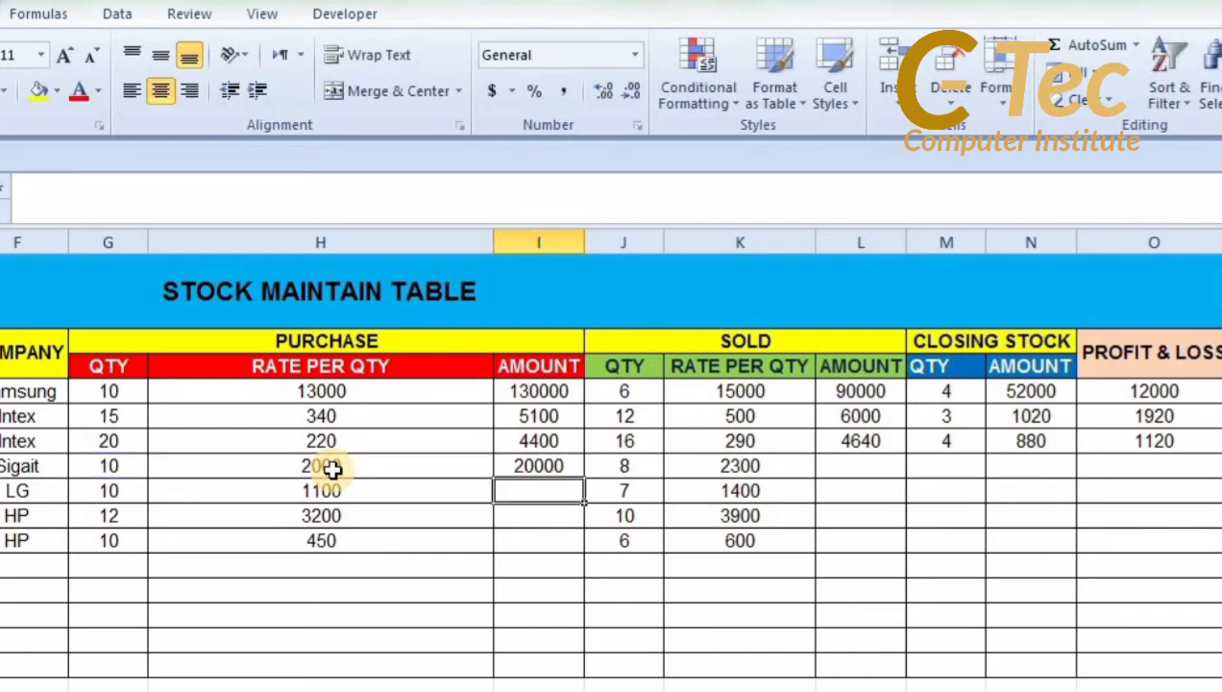
# - Calculate the fourth item's sold amount in L9 with =J9*K9, sold quantity times sold rate
pyautogui.click(844, 473)
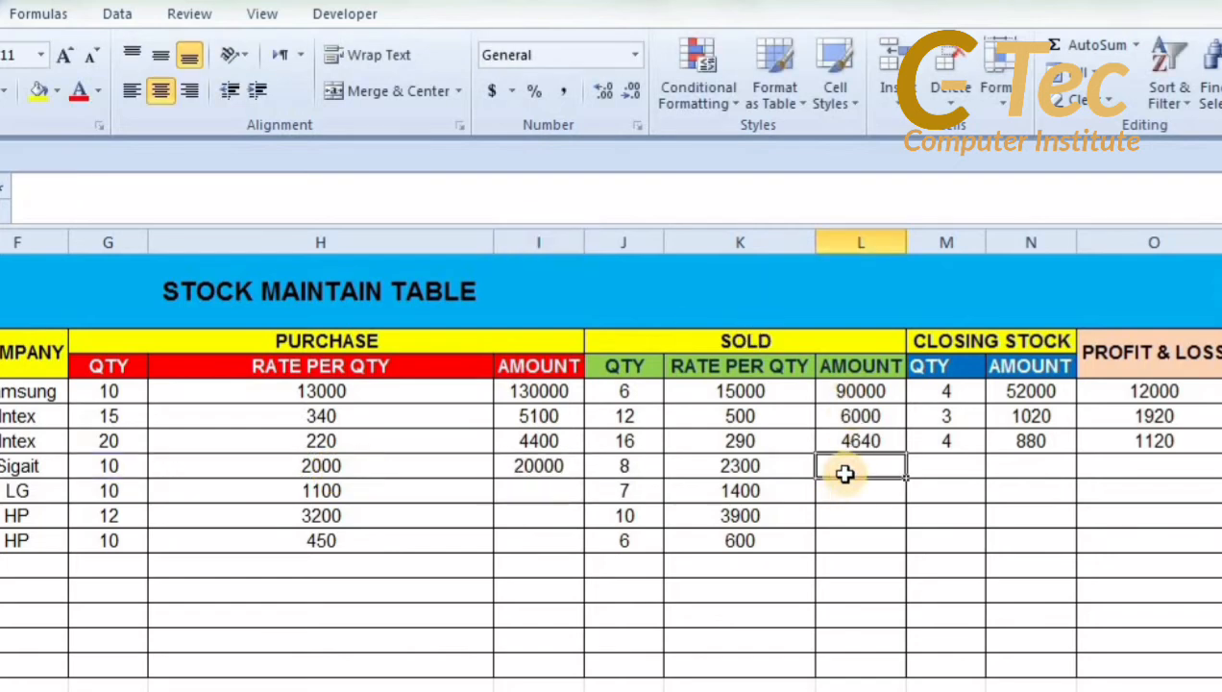
pyautogui.write('=')
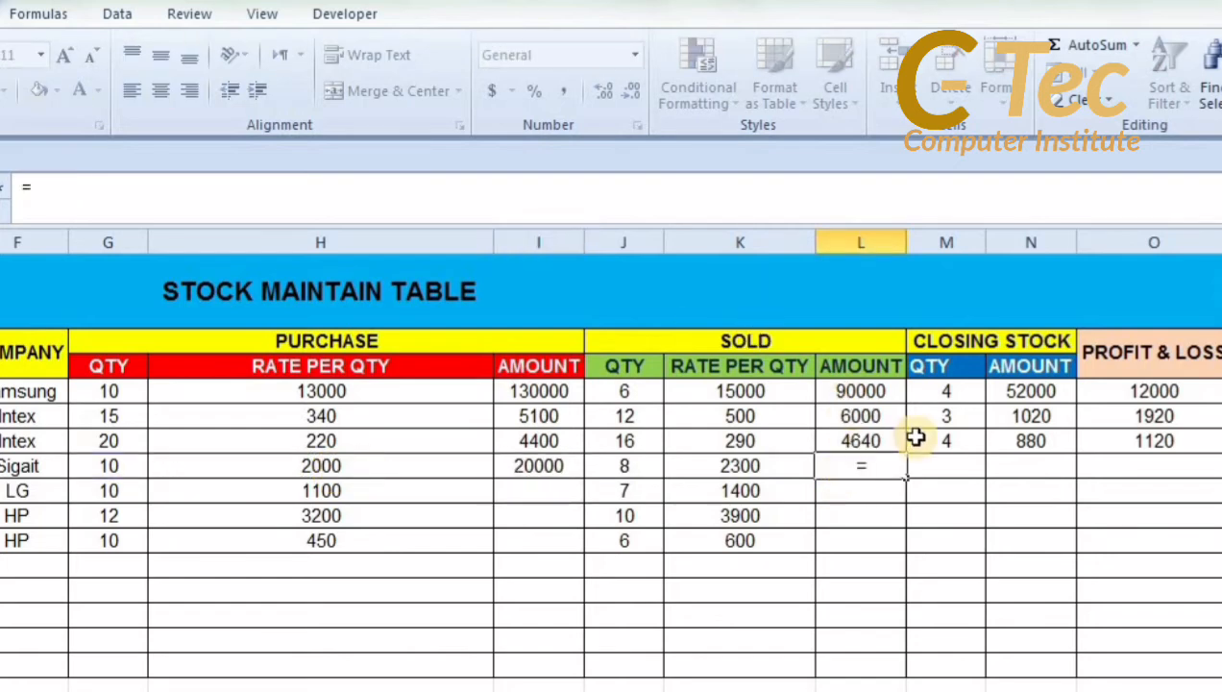
pyautogui.click(626, 470)
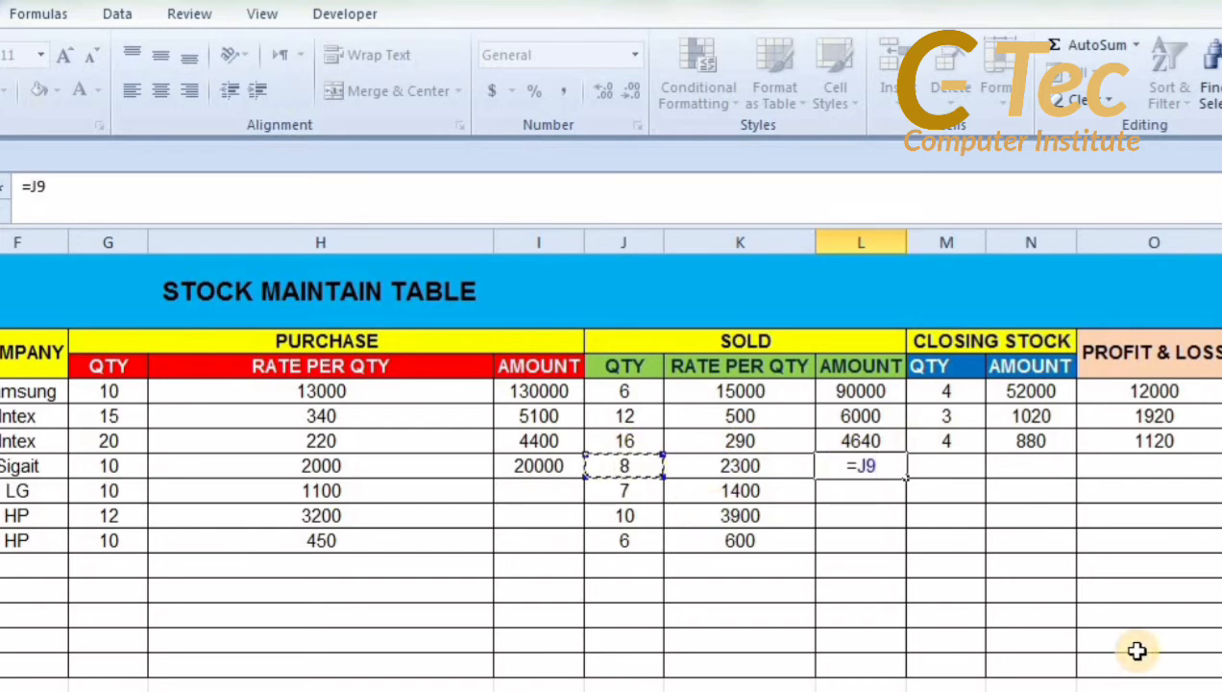
pyautogui.write('*')
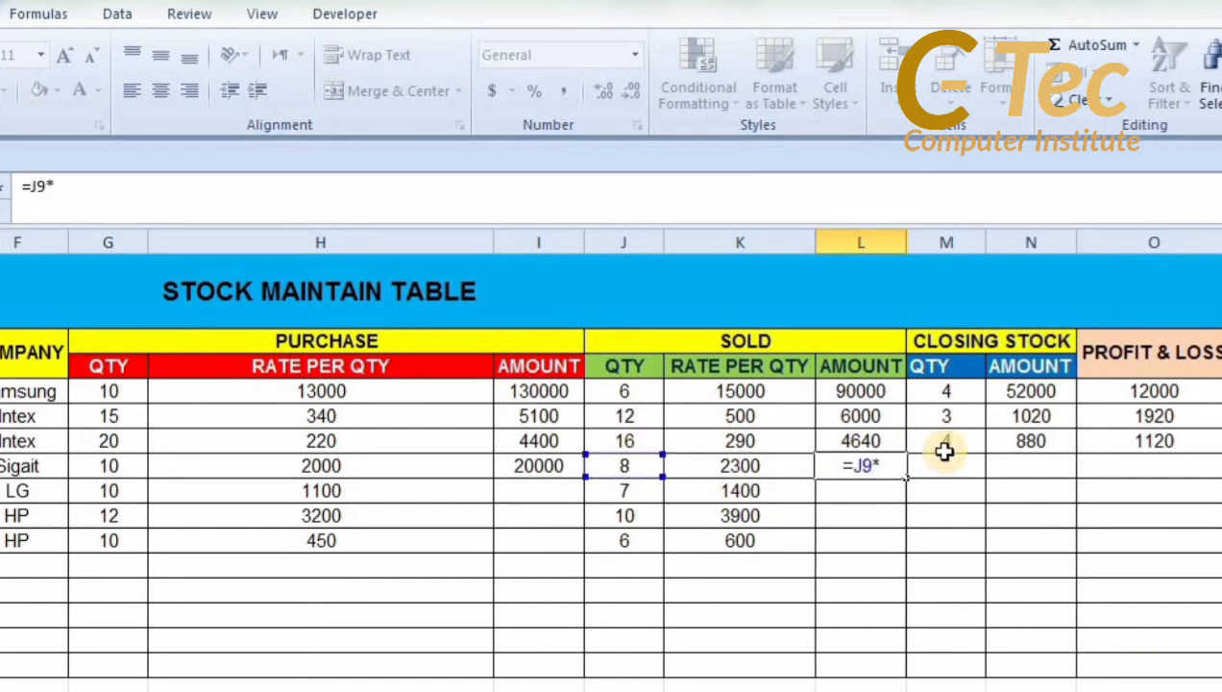
pyautogui.click(769, 466)
pyautogui.press('Return')
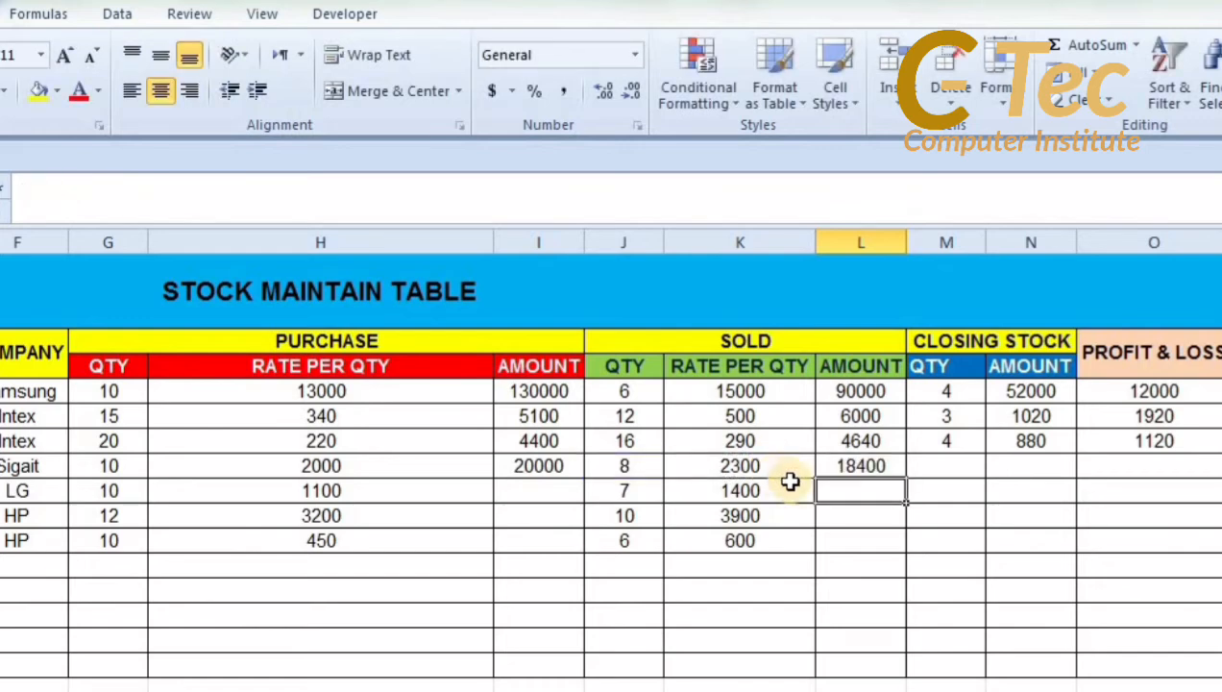
# - Calculate the fourth item's closing stock quantity in M9 with =G9-J9, purchase quantity minus sold quantity
pyautogui.click(956, 465)
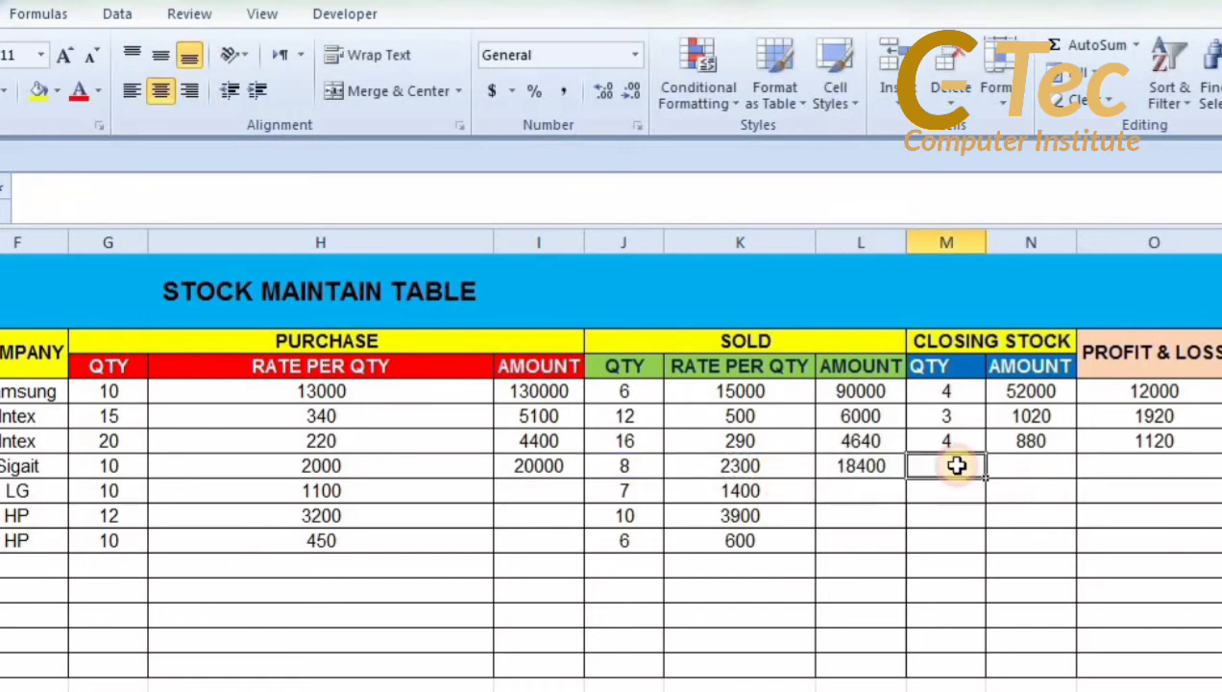
pyautogui.write('=')
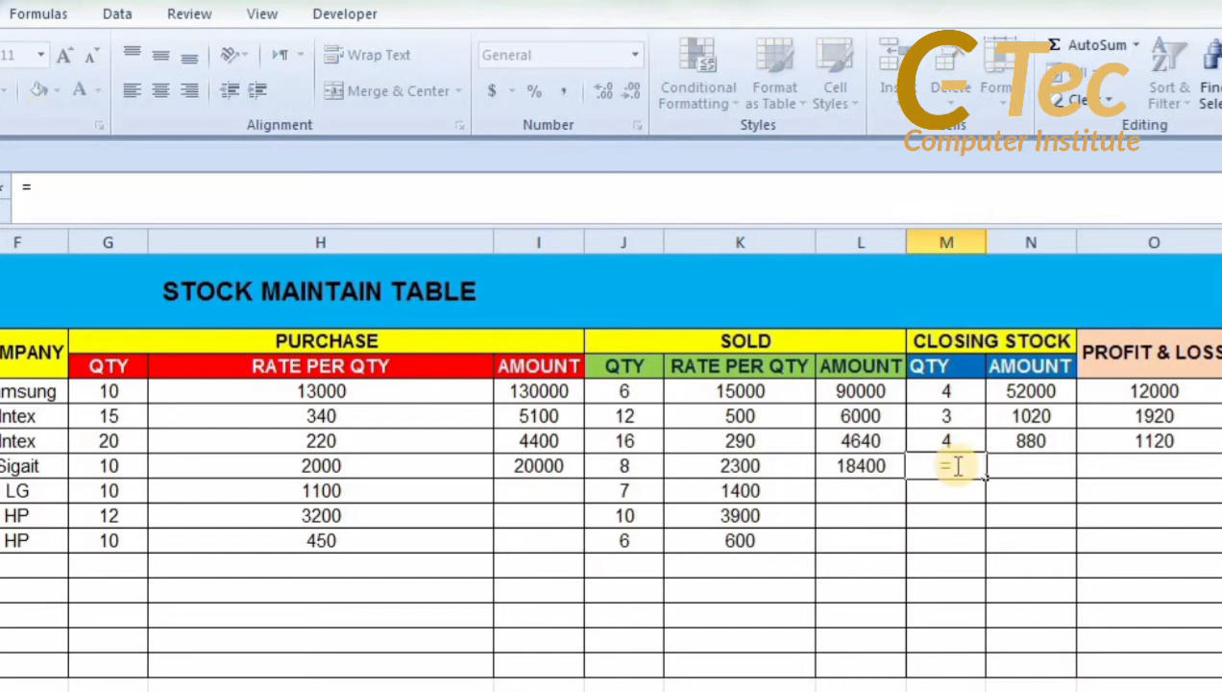
pyautogui.click(97, 469)
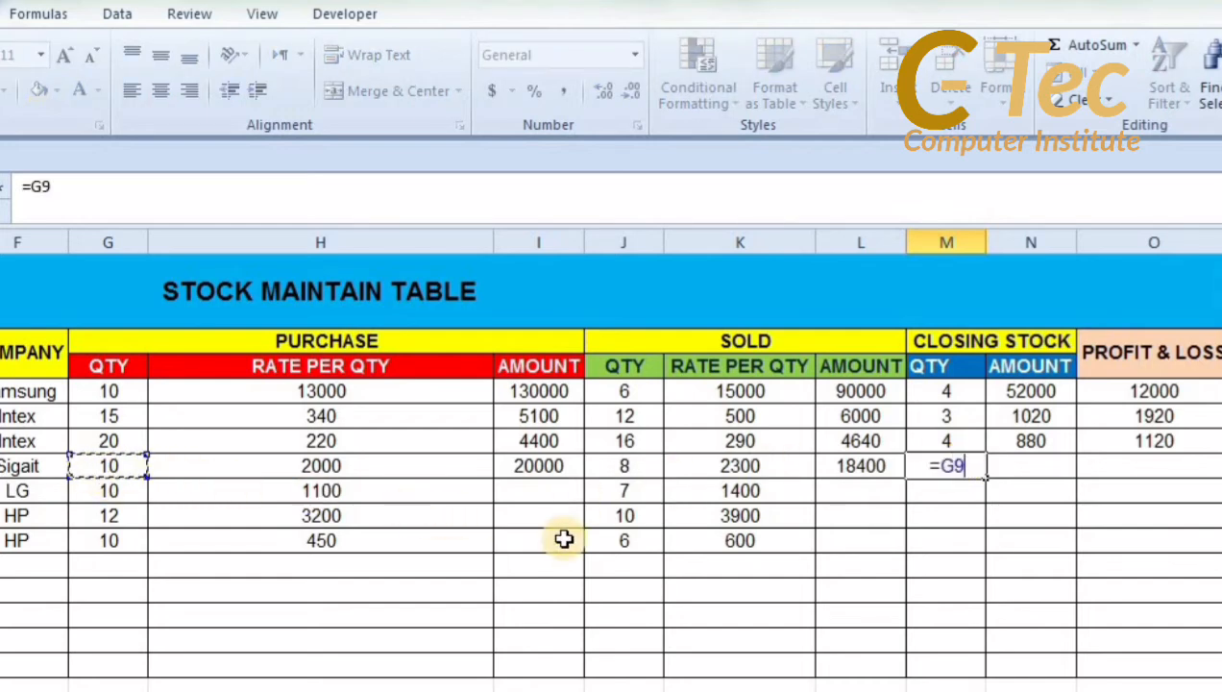
pyautogui.write('-')
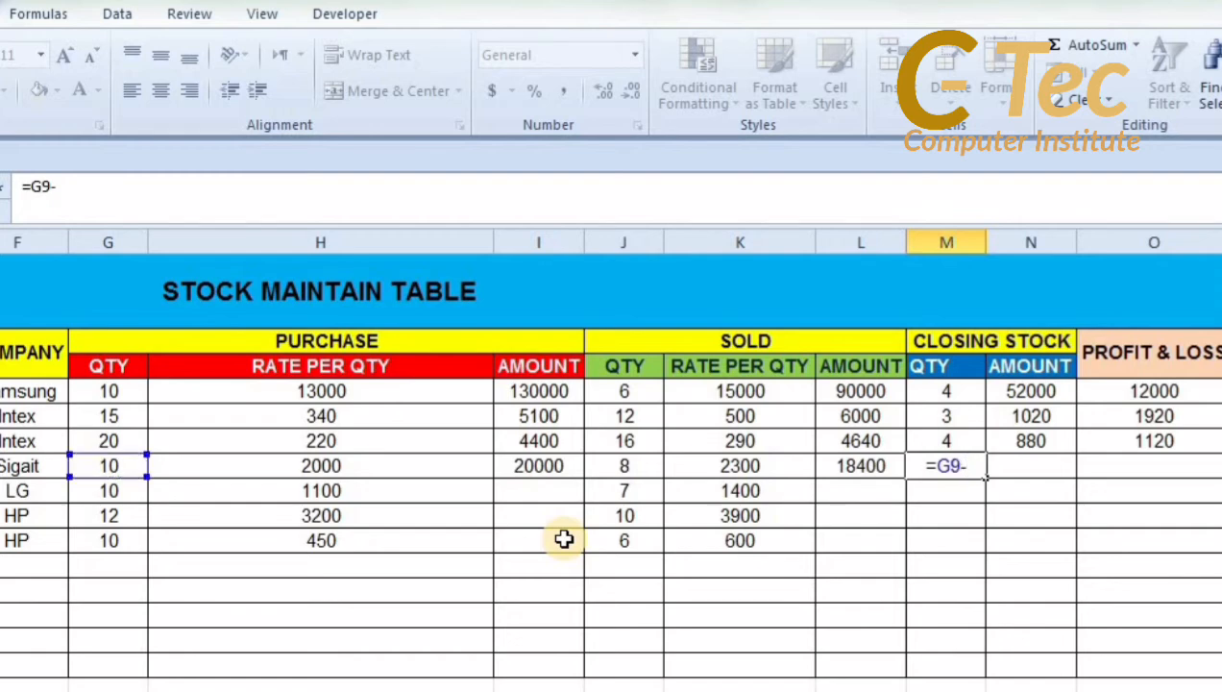
pyautogui.click(629, 467)
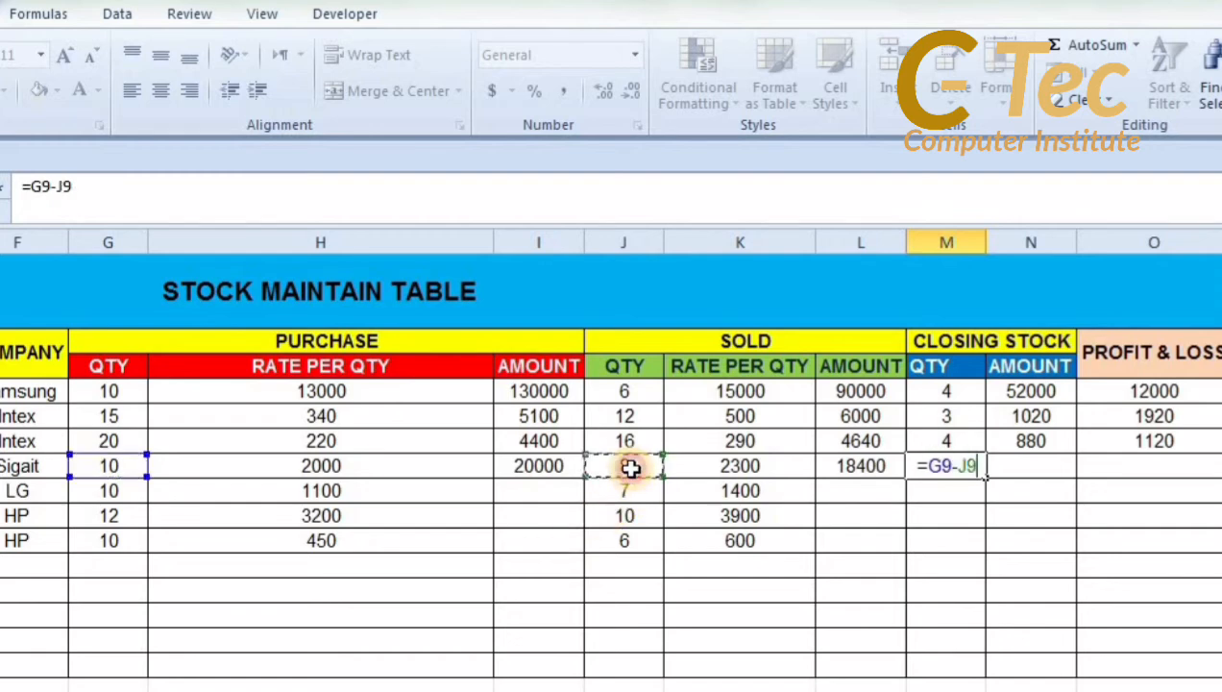
pyautogui.press('Return')
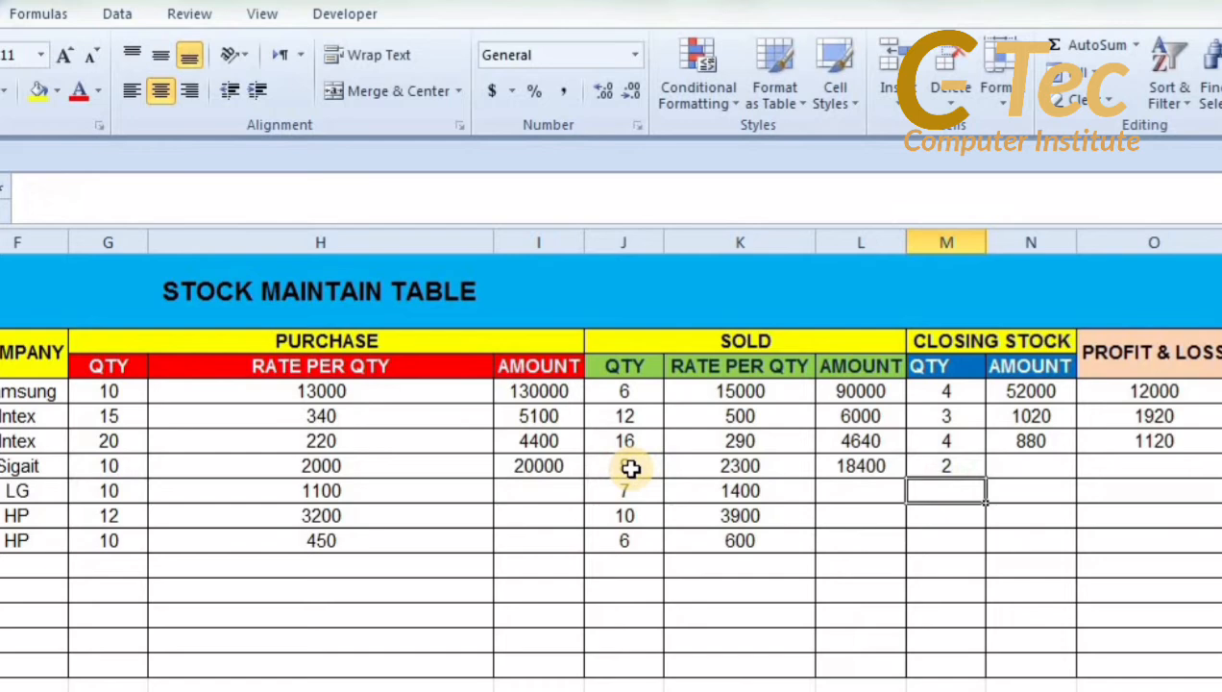
# - Calculate the fourth item's closing stock amount in N9 with =M9*H9, closing quantity times purchase rate
pyautogui.click(1035, 466)
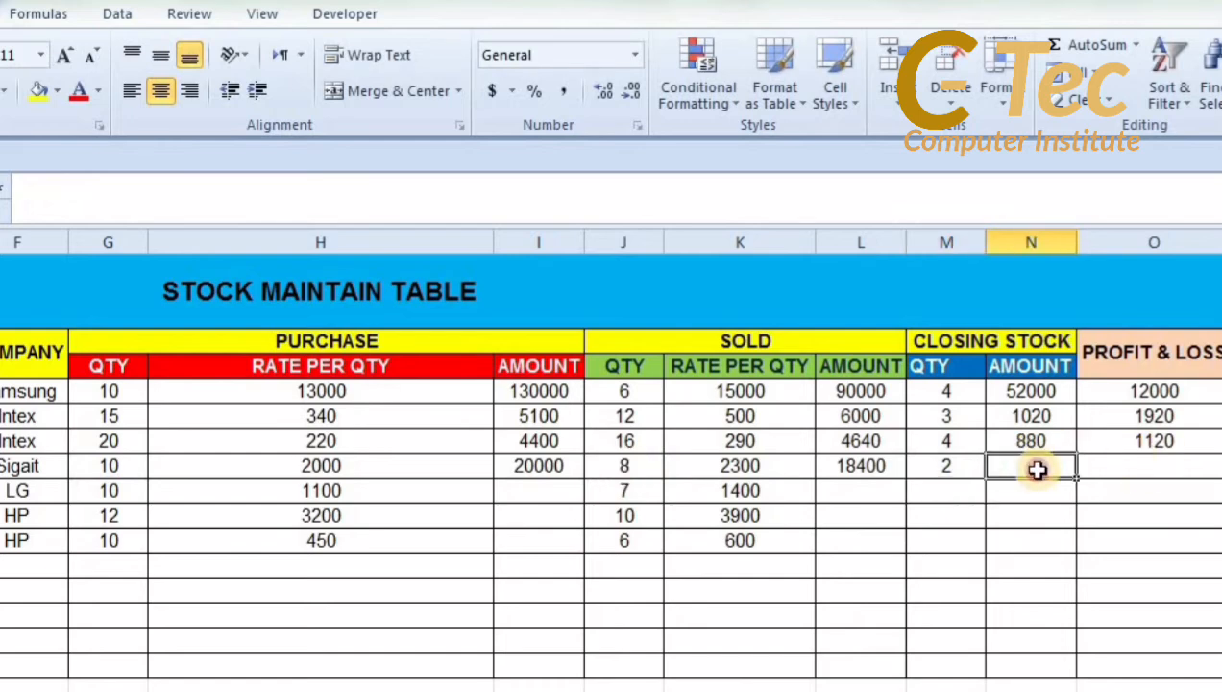
pyautogui.write('=')
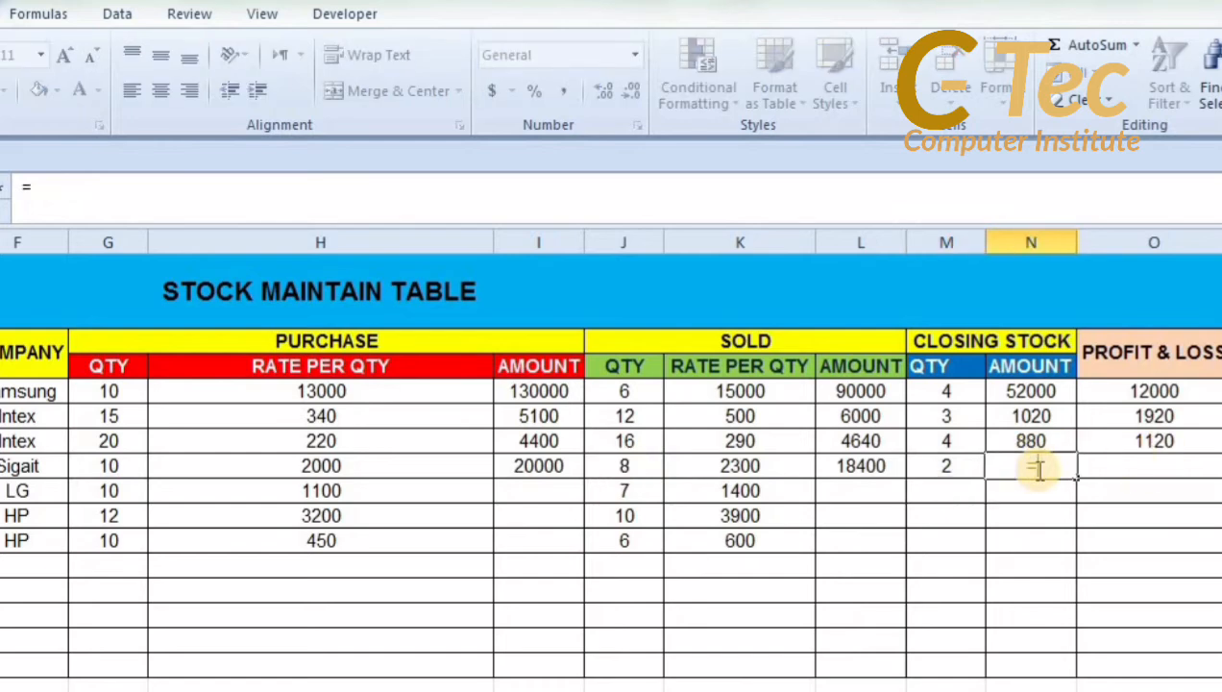
pyautogui.click(949, 467)
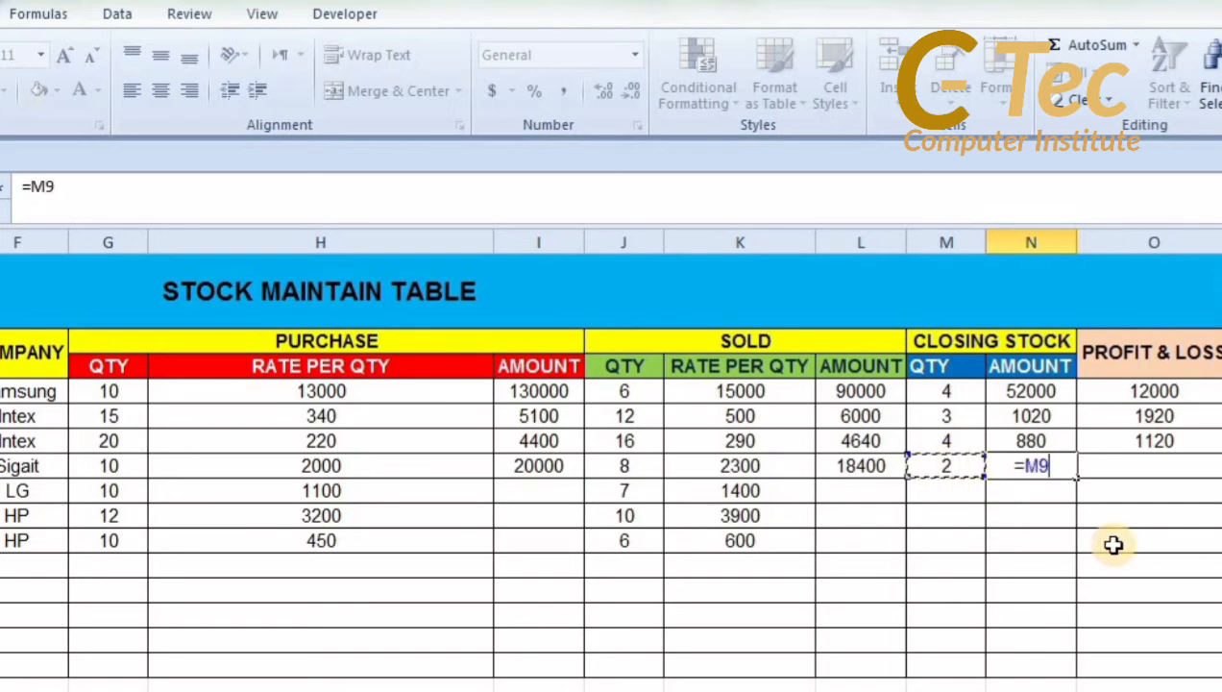
pyautogui.write('*')
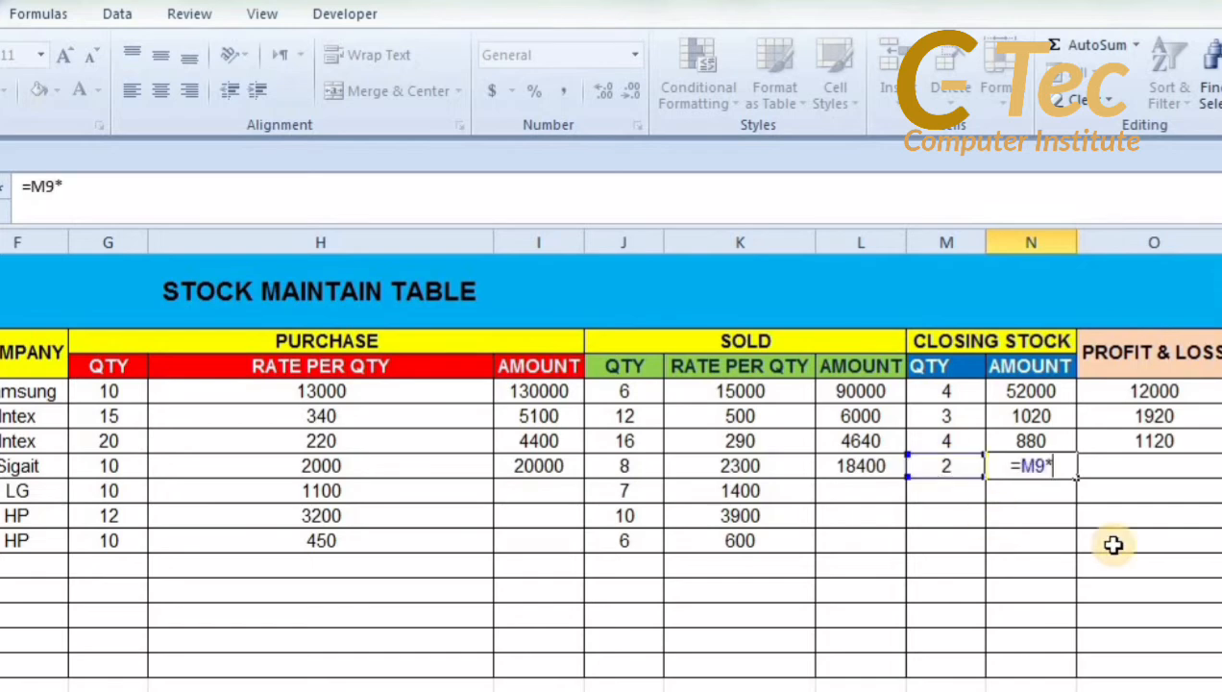
pyautogui.click(323, 463)
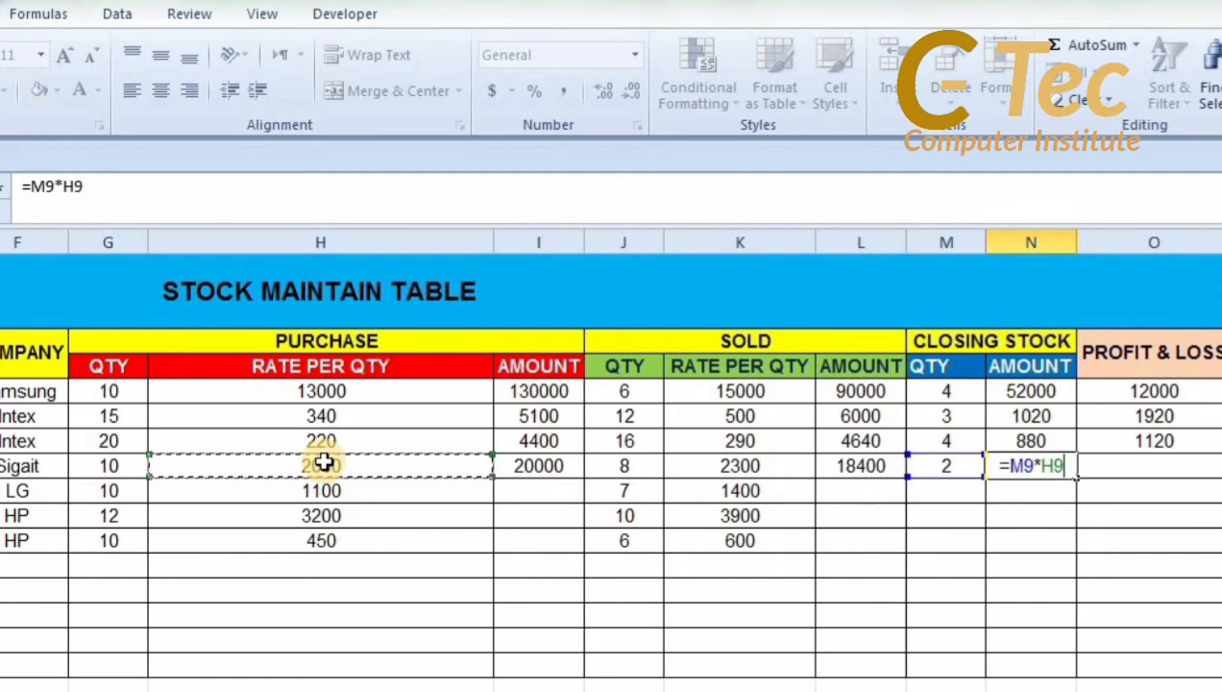
pyautogui.press('Return')
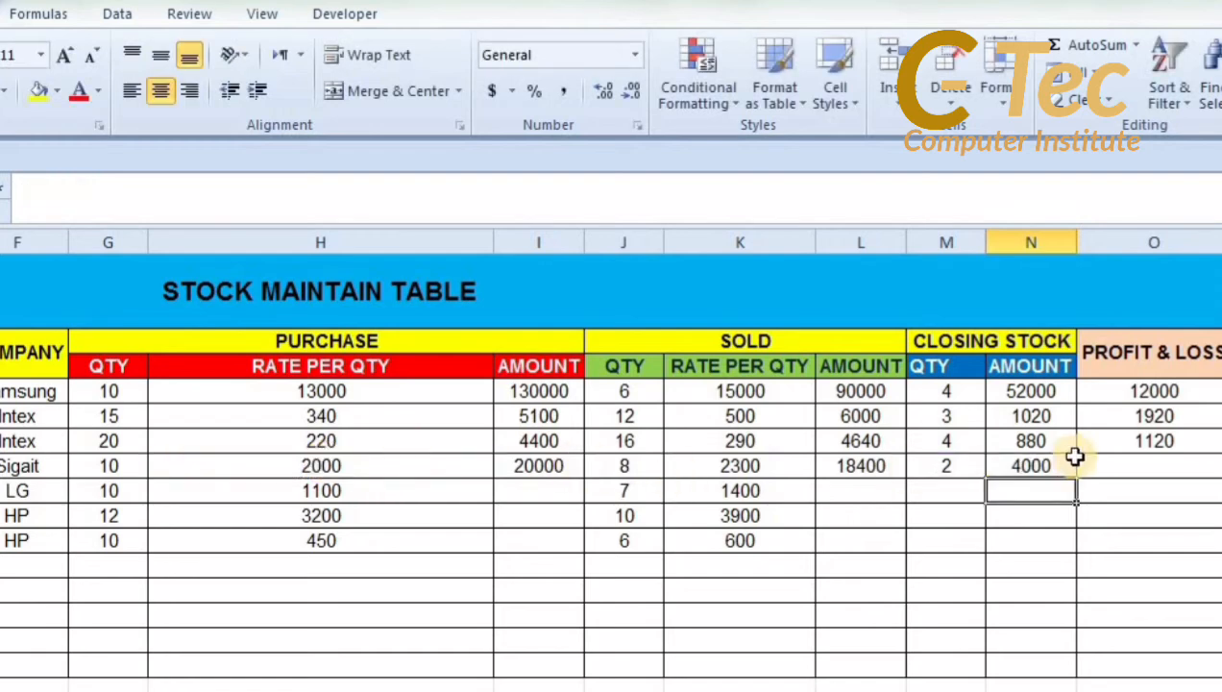
# - Calculate the fourth item's profit and loss in O9 with =N9+L9-I9, closing stock amount plus sold amount minus purchase amount
pyautogui.click(1124, 466)
pyautogui.write('=')
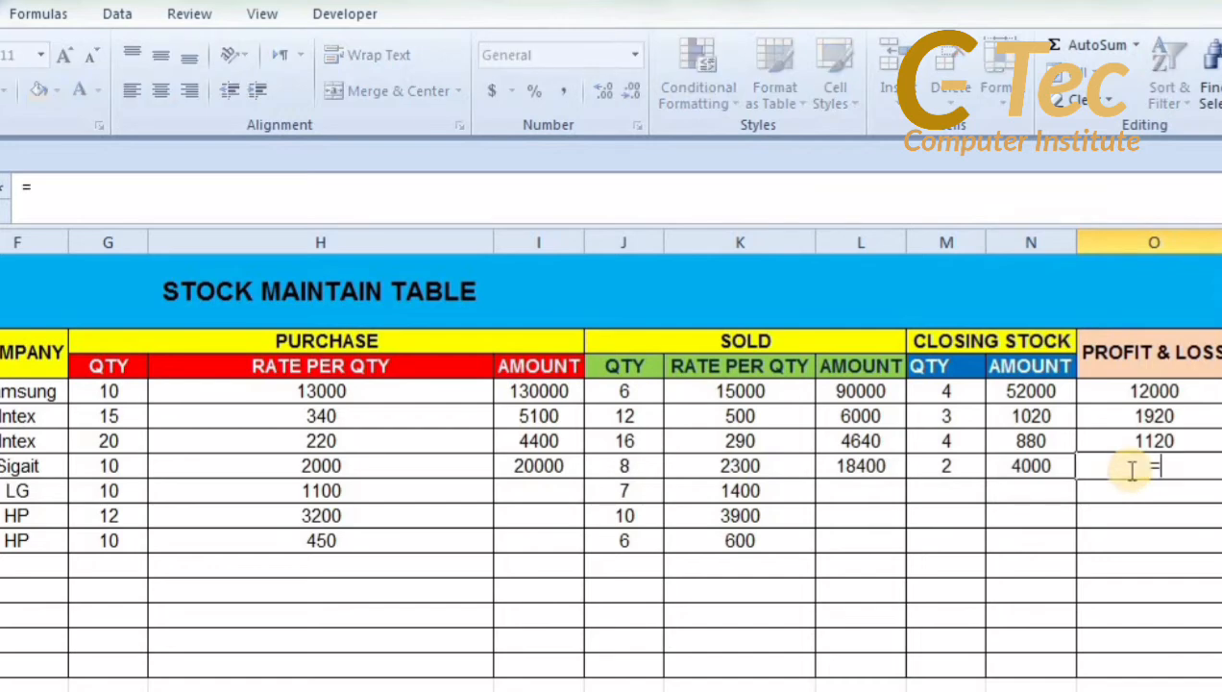
pyautogui.click(1051, 467)
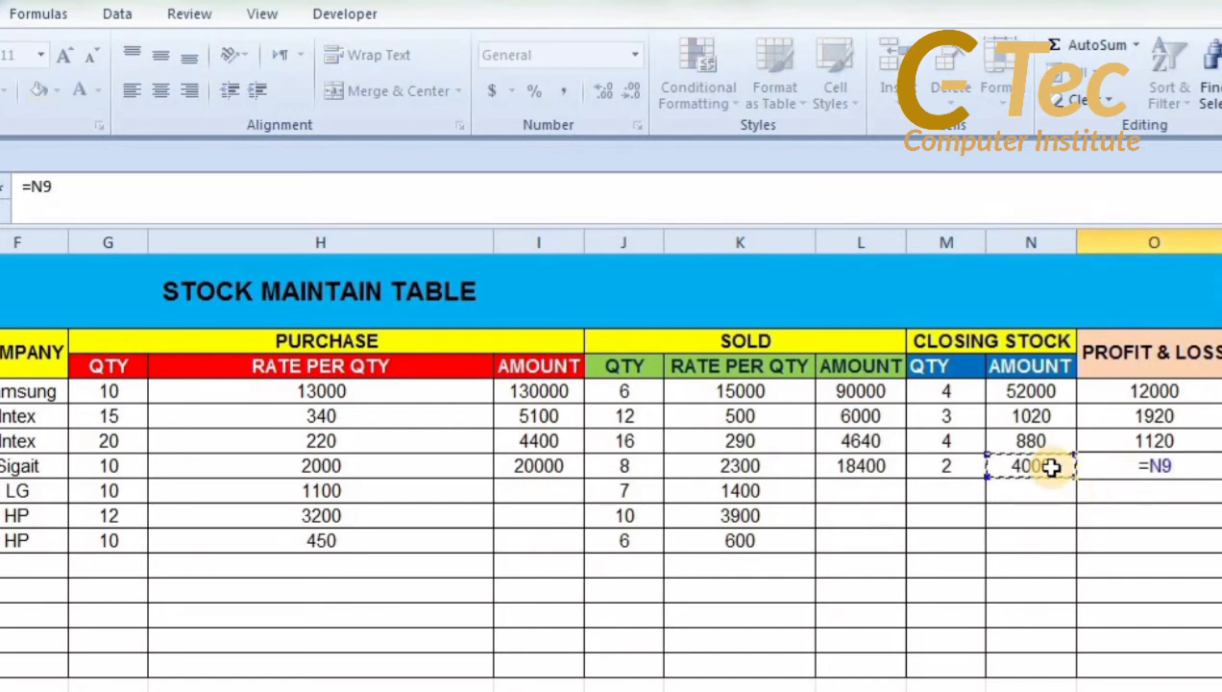
pyautogui.write('+')
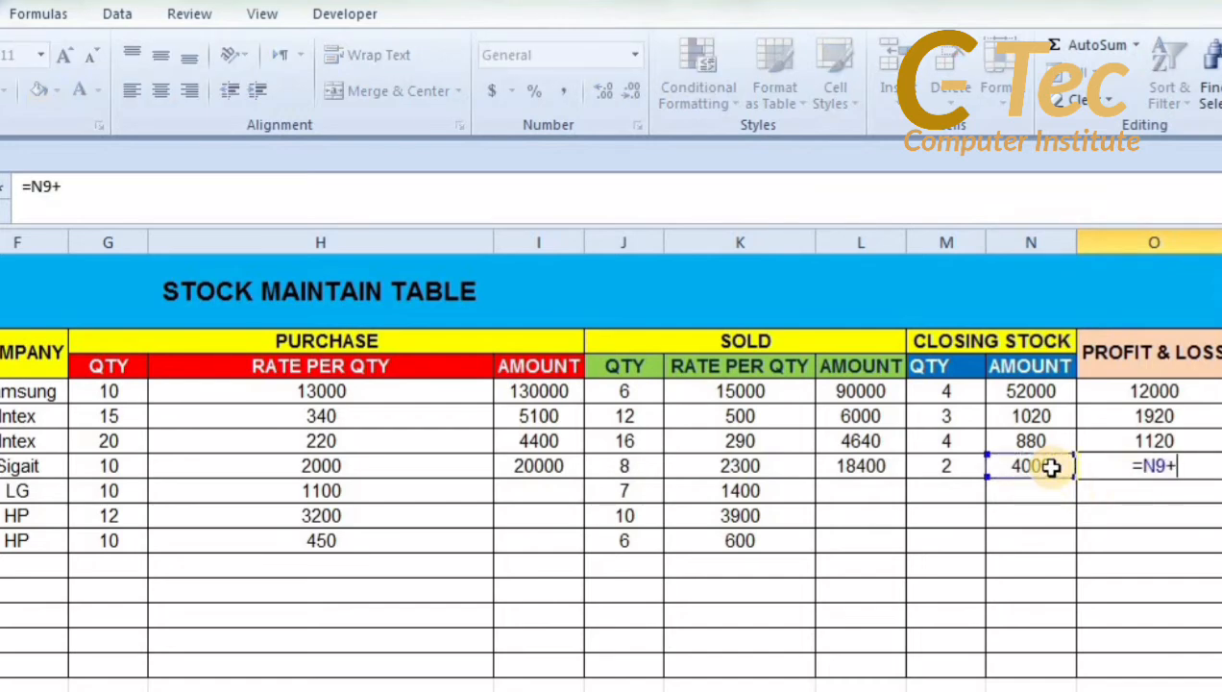
pyautogui.click(859, 471)
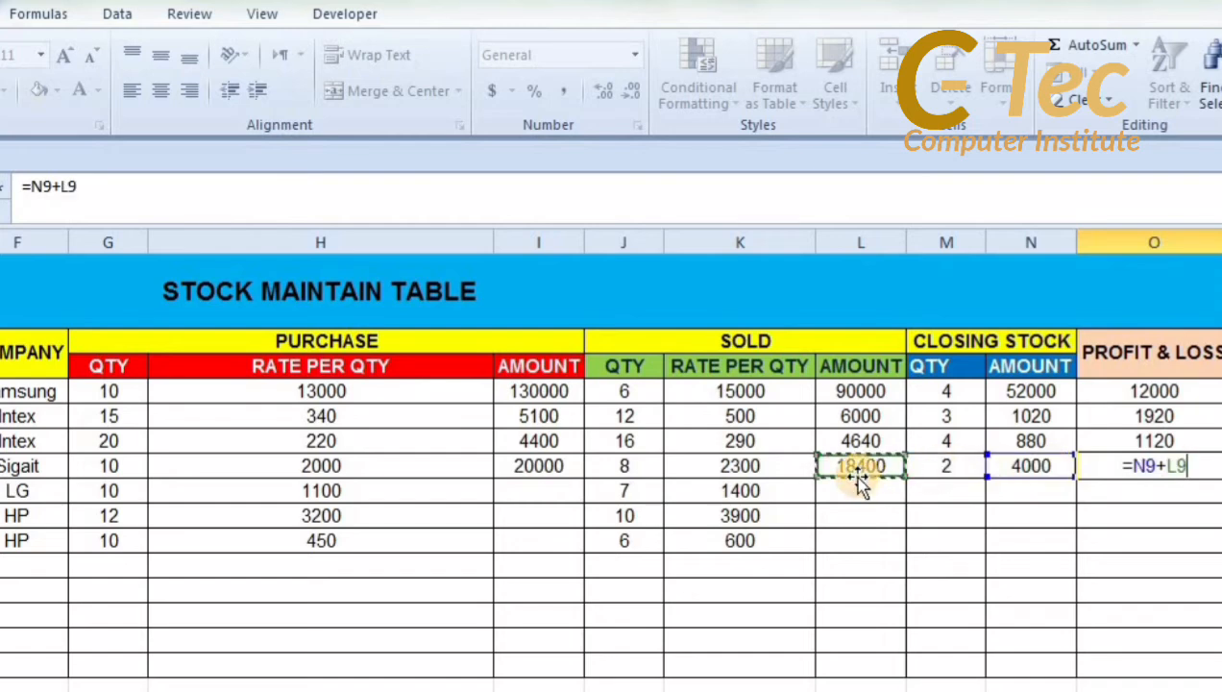
pyautogui.write('-')
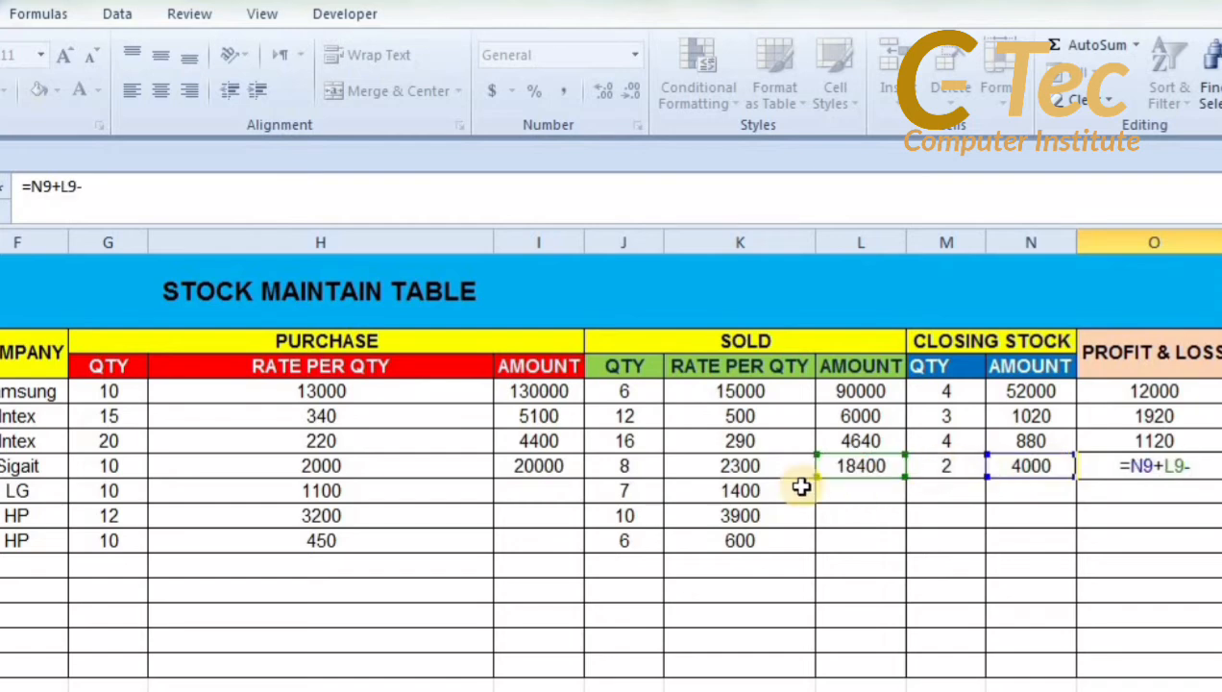
pyautogui.click(503, 472)
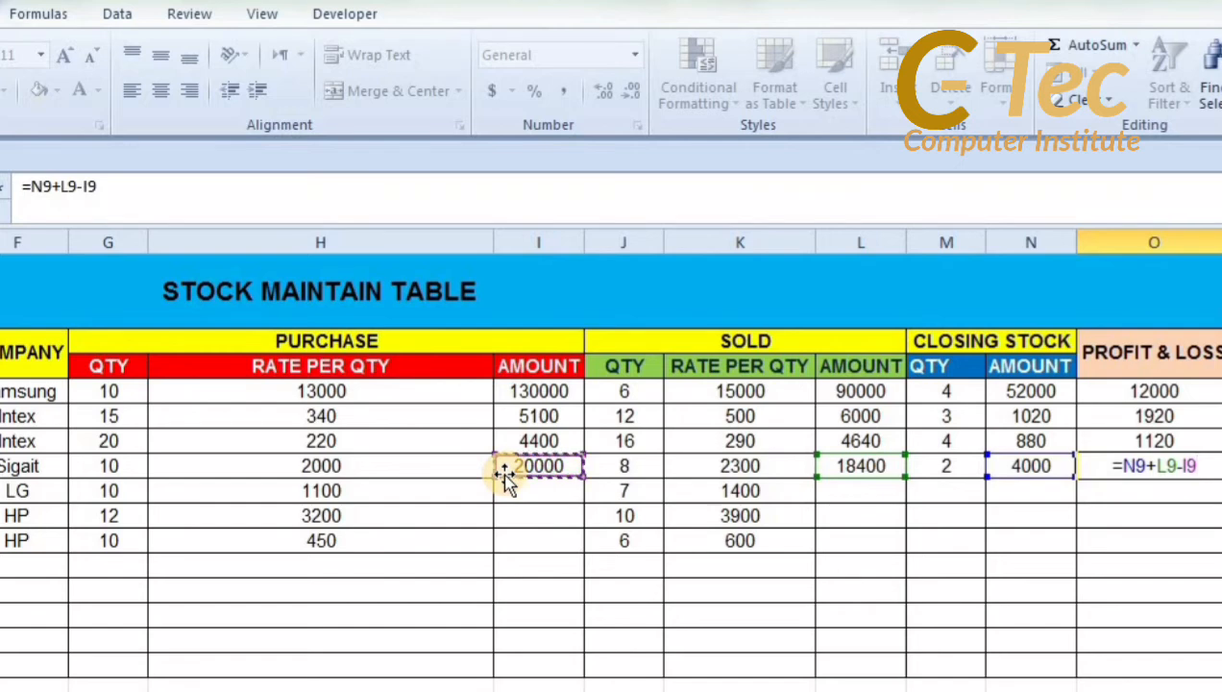
pyautogui.press('Return')
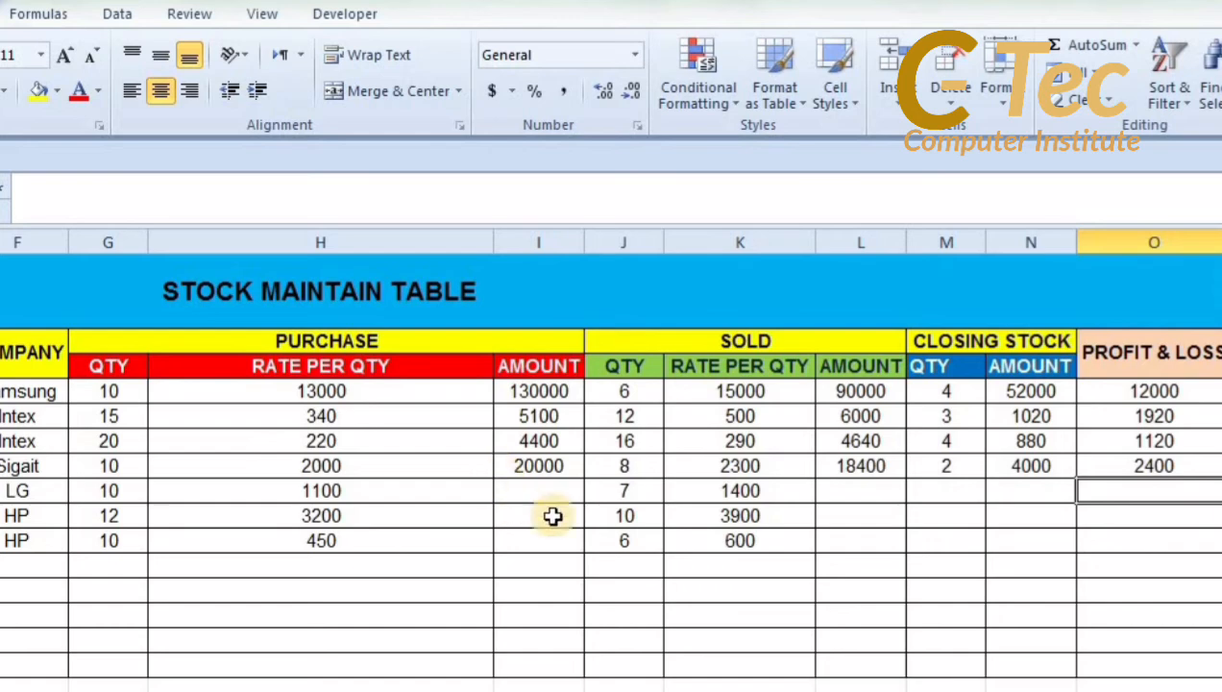
# - Fill the purchase amount formula from I6 and the sold amount formula from L6 down through row 12
pyautogui.moveTo(555, 392); pyautogui.dragTo(586, 547)
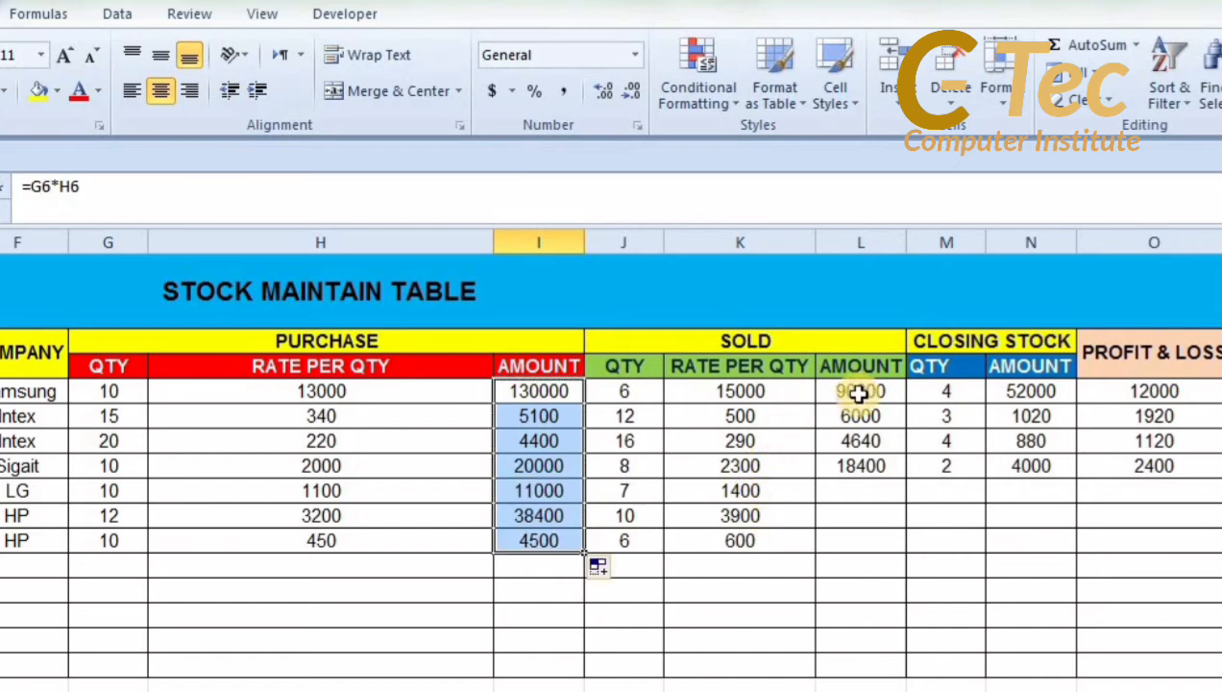
pyautogui.moveTo(857, 394); pyautogui.dragTo(903, 554)
# - Fill the closing stock quantity and closing stock amount formulas in columns M and N down through row 12
pyautogui.moveTo(928, 392); pyautogui.dragTo(937, 481)
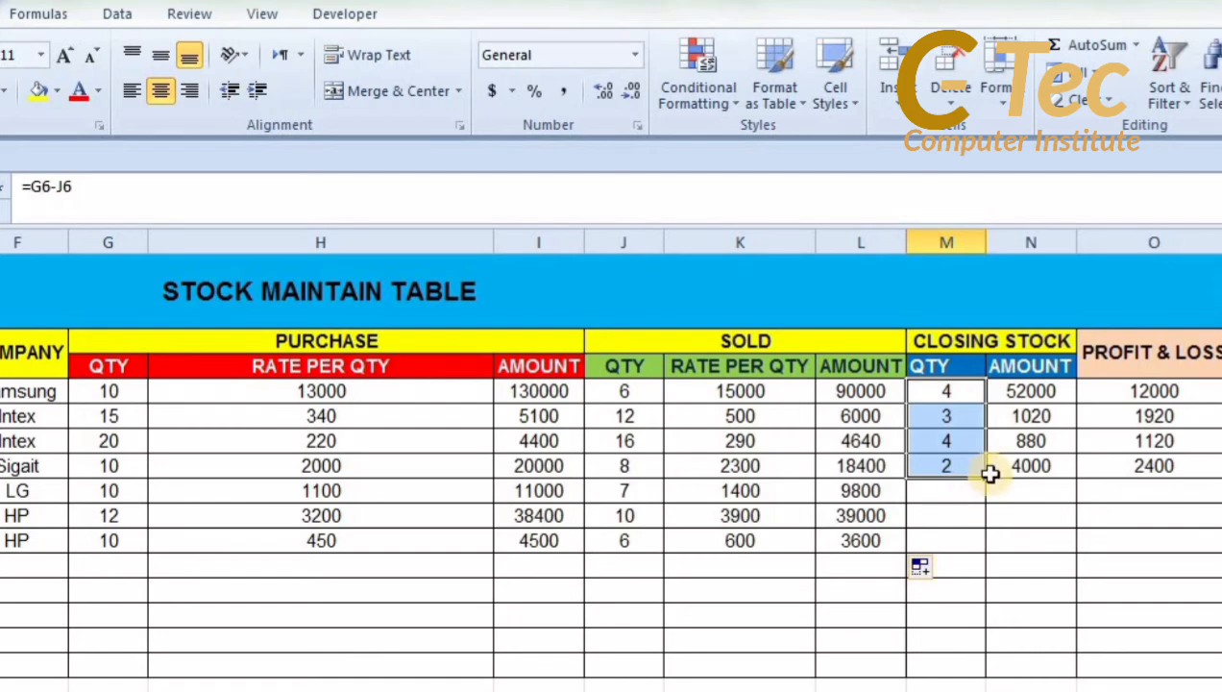
pyautogui.moveTo(987, 481); pyautogui.dragTo(981, 546)
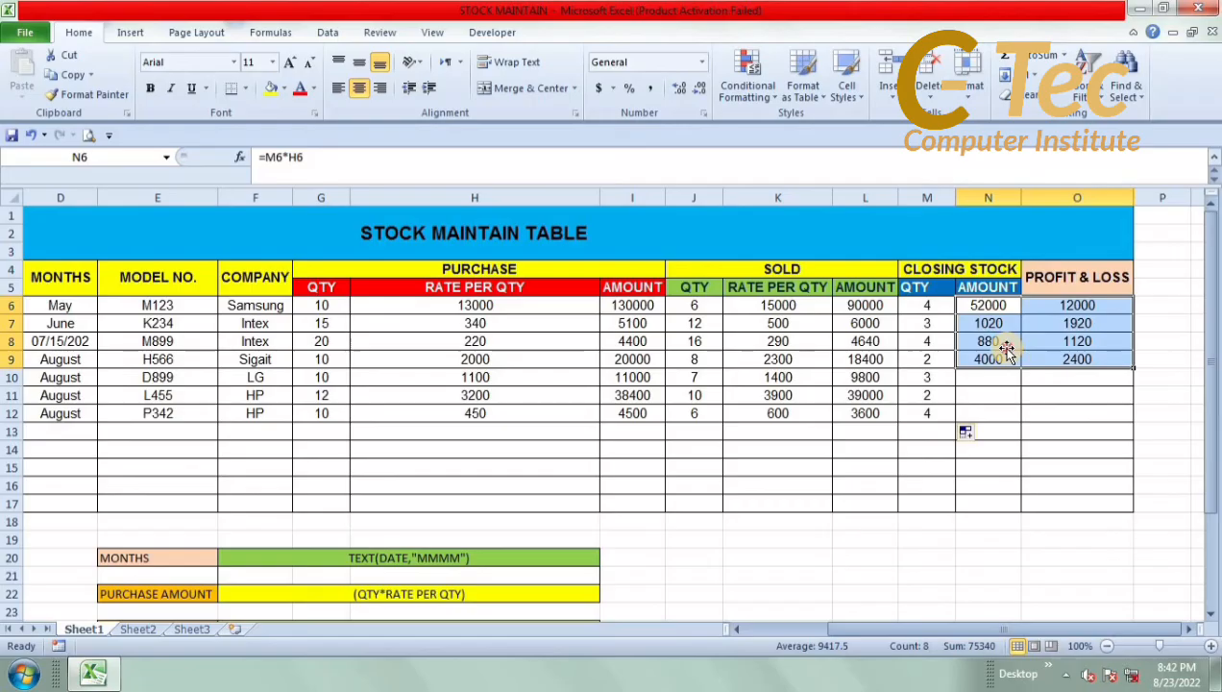
pyautogui.click(1047, 463)
pyautogui.moveTo(995, 304); pyautogui.dragTo(1023, 417)
# - Fill the profit and loss formula from O6 down to O12
pyautogui.click(1080, 305)
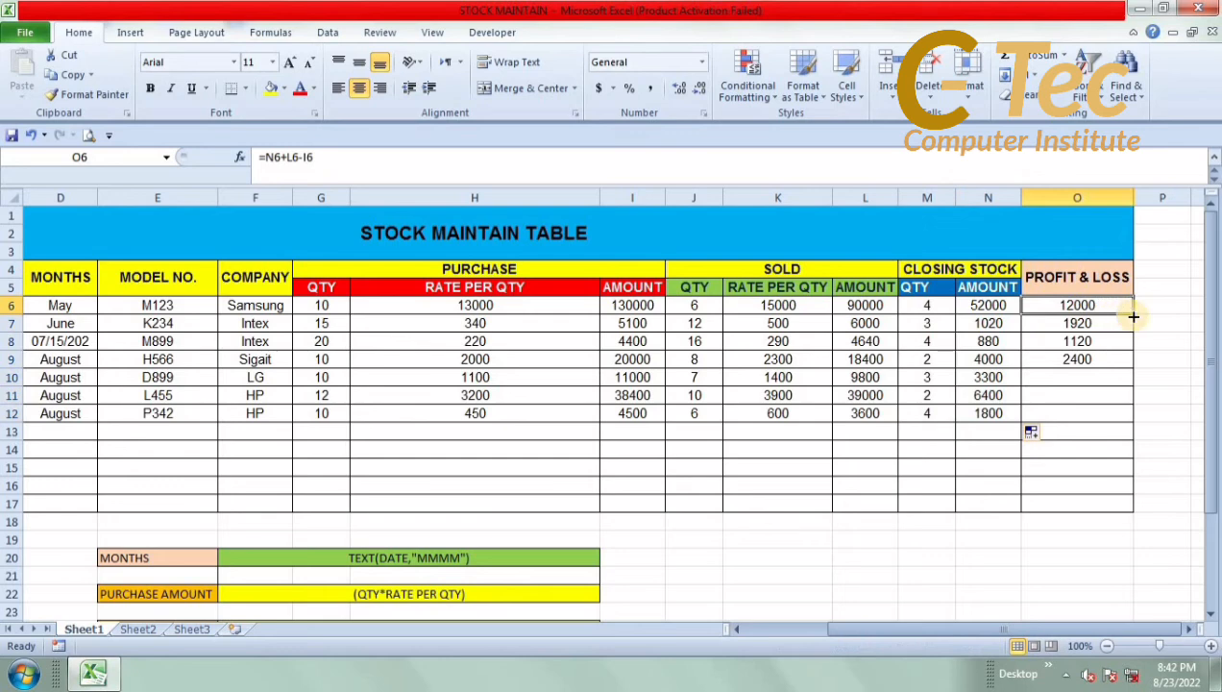
pyautogui.moveTo(1135, 316); pyautogui.dragTo(1114, 416)
pyautogui.click(1053, 484)
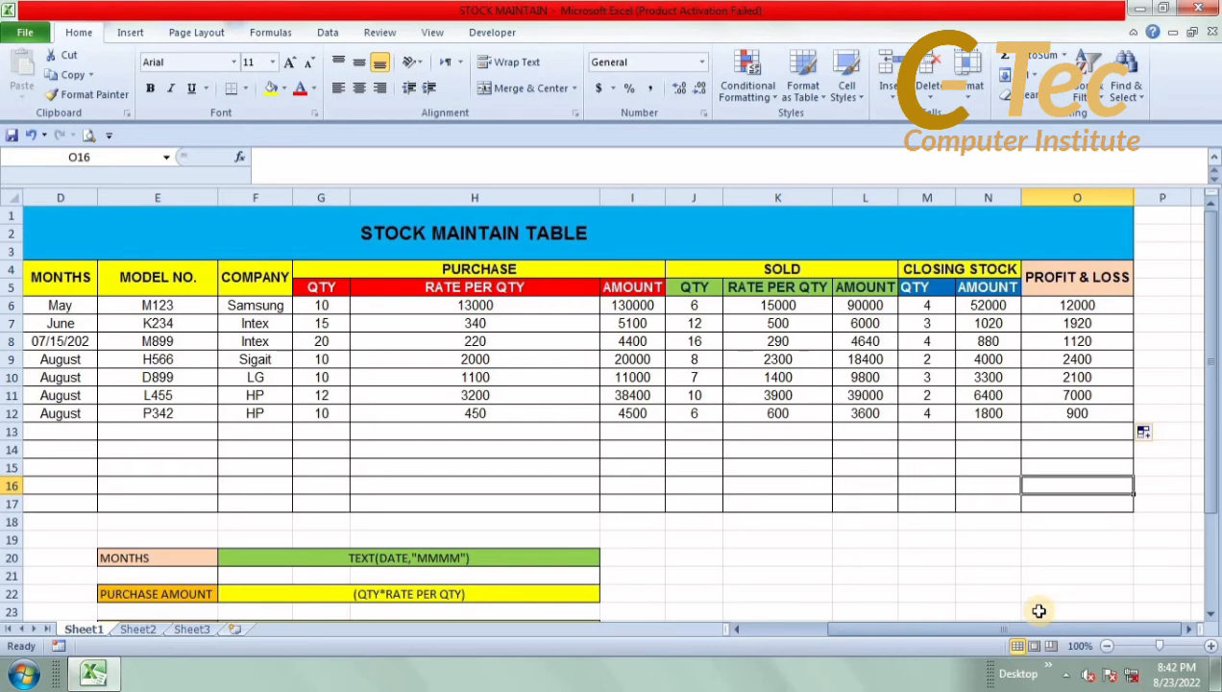
# - Clear the MONTHS entries in D6:D12 and select the column's first item cell, D6
pyautogui.scroll(-4, 1078, 590)
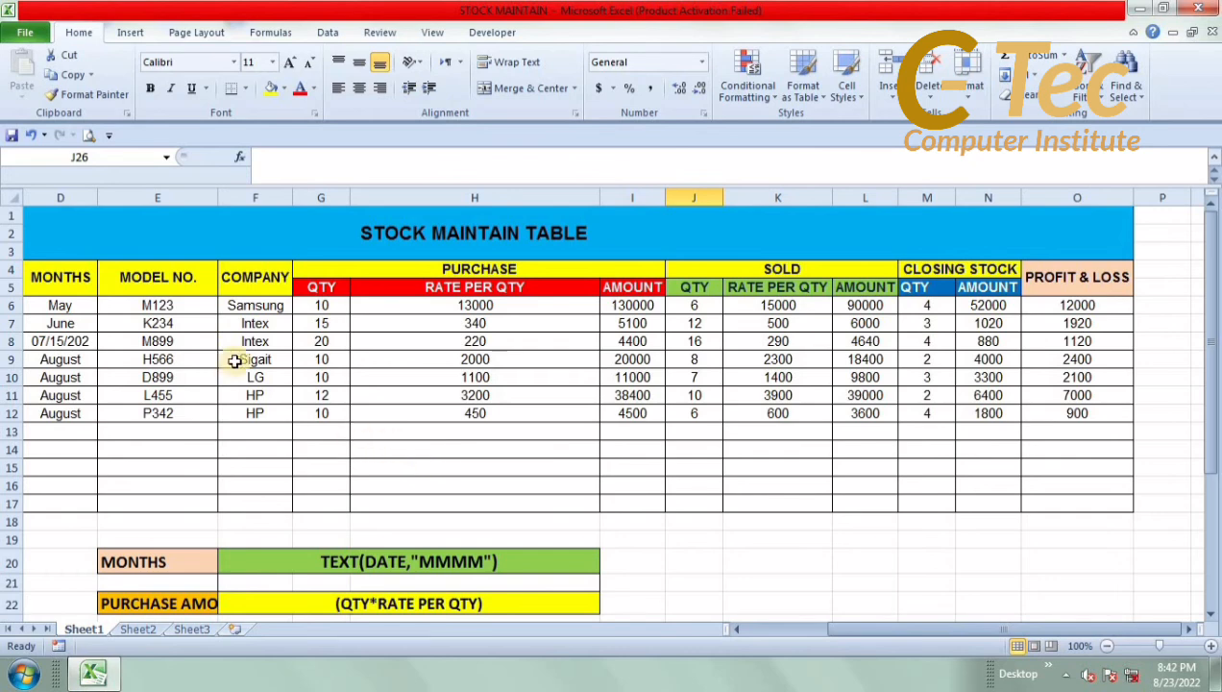
pyautogui.click(737, 629)
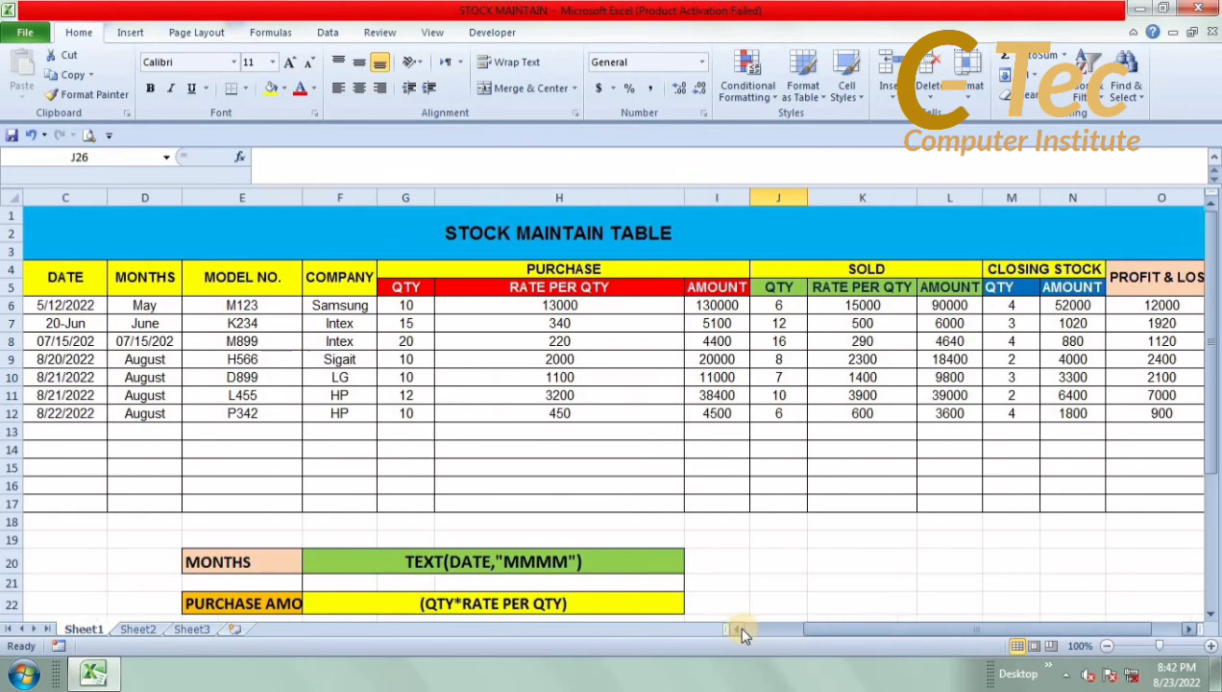
pyautogui.click(737, 629)
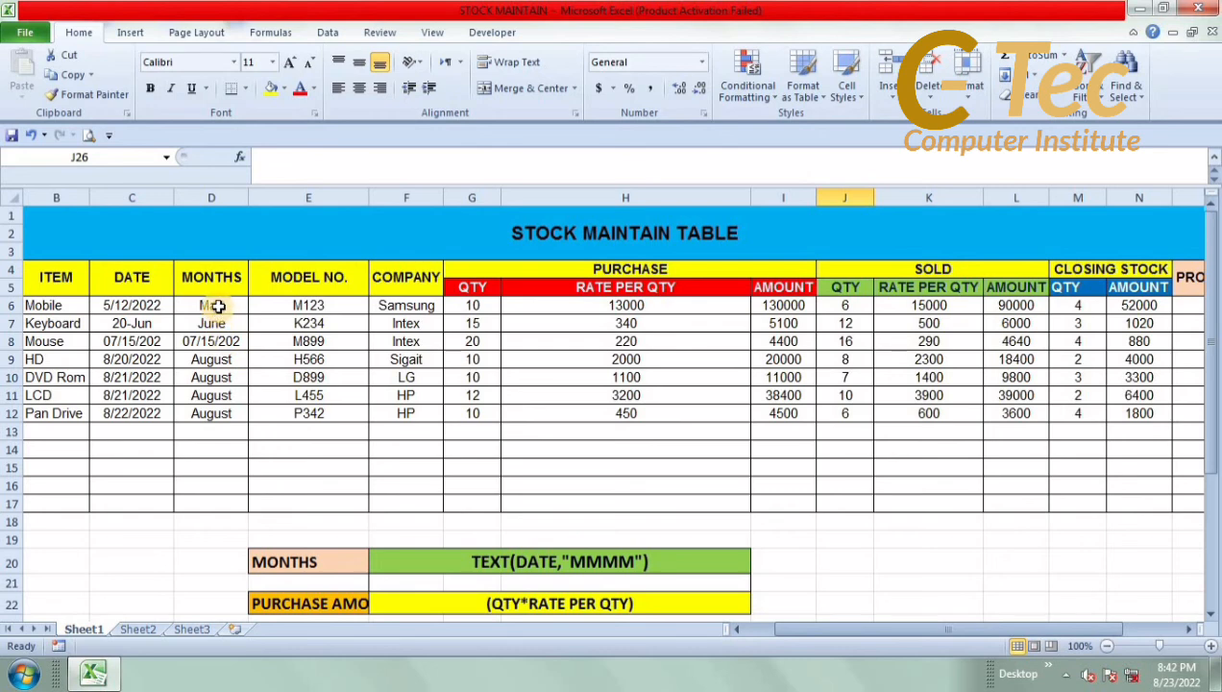
pyautogui.moveTo(219, 305); pyautogui.dragTo(212, 415)
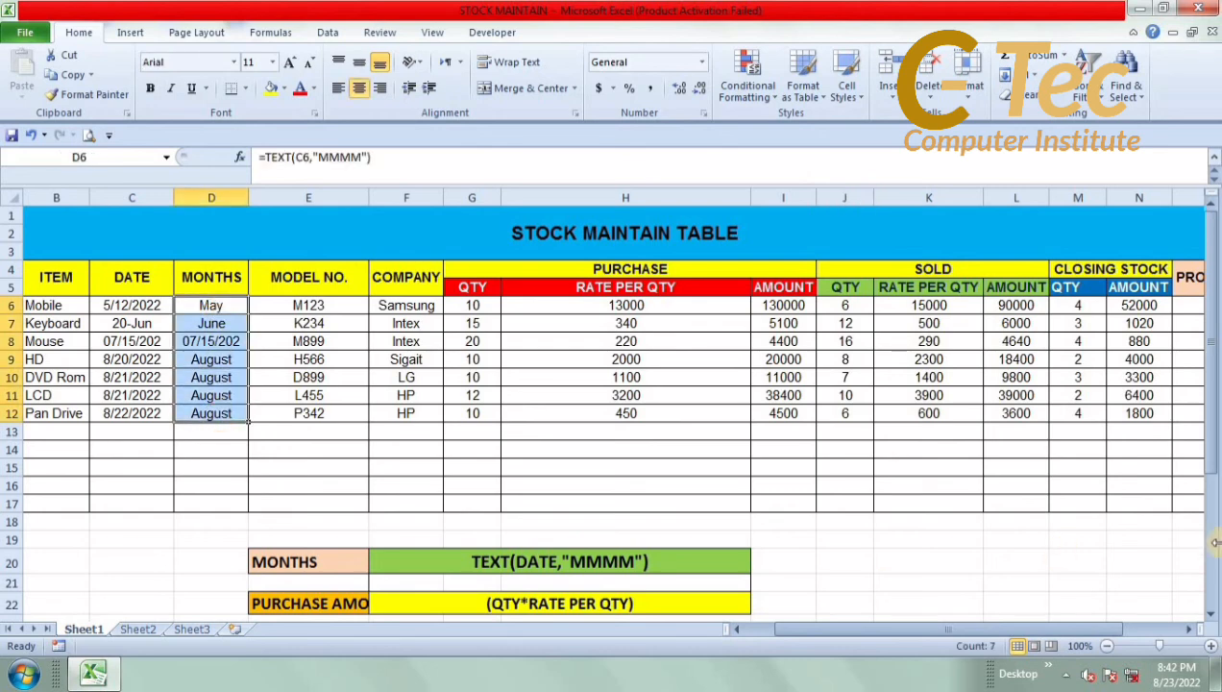
pyautogui.press('Delete')
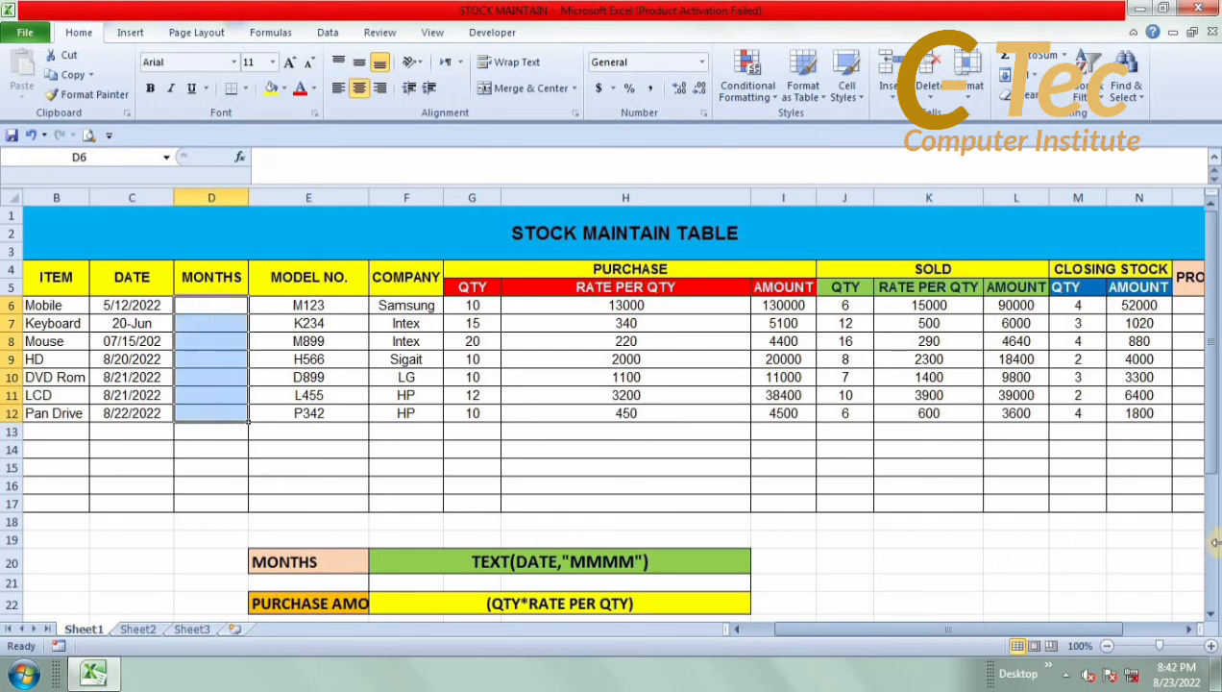
pyautogui.click(260, 504)
pyautogui.click(214, 303)
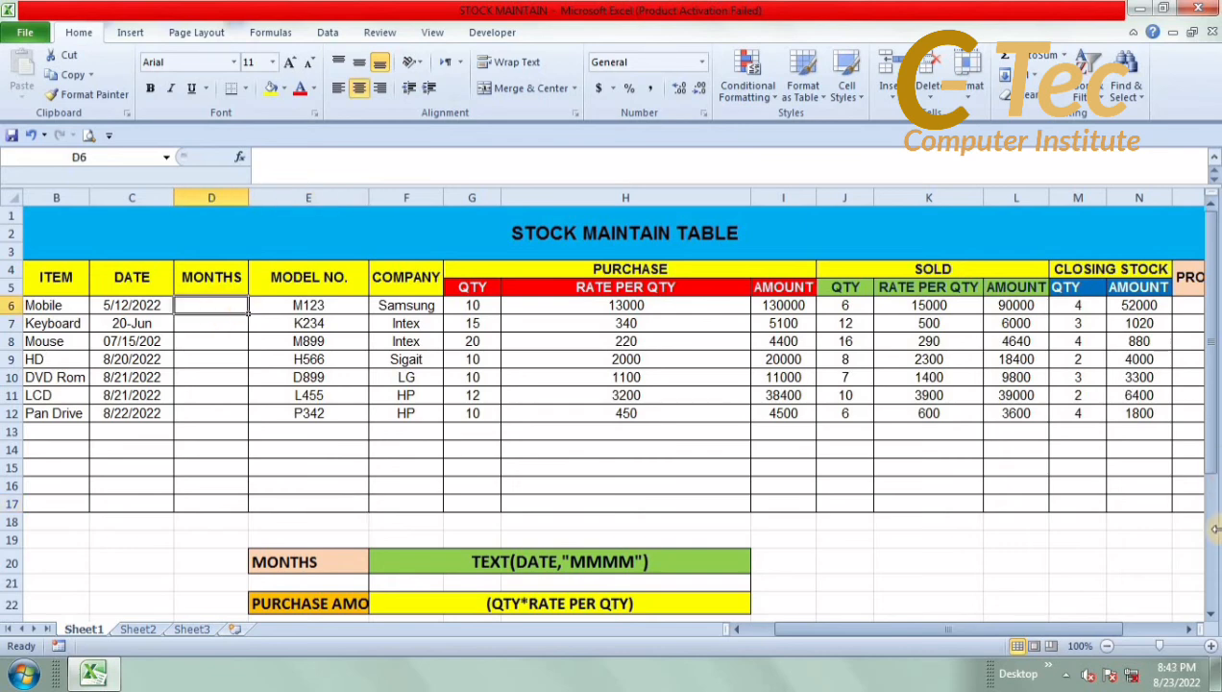
# - Enter the formula =TEXT(C6,"MMMM") in the Mobile row's MONTHS cell, D6, dismissing the Windows color scheme prompt
pyautogui.write('=')
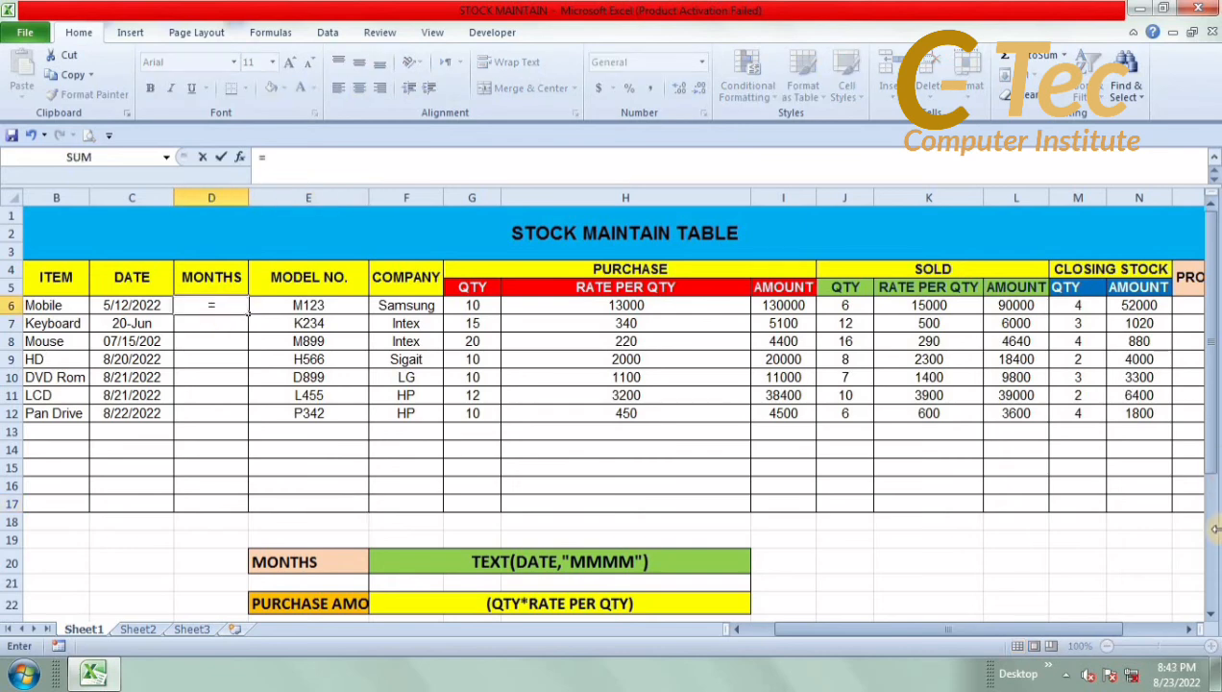
pyautogui.write('TEXT')
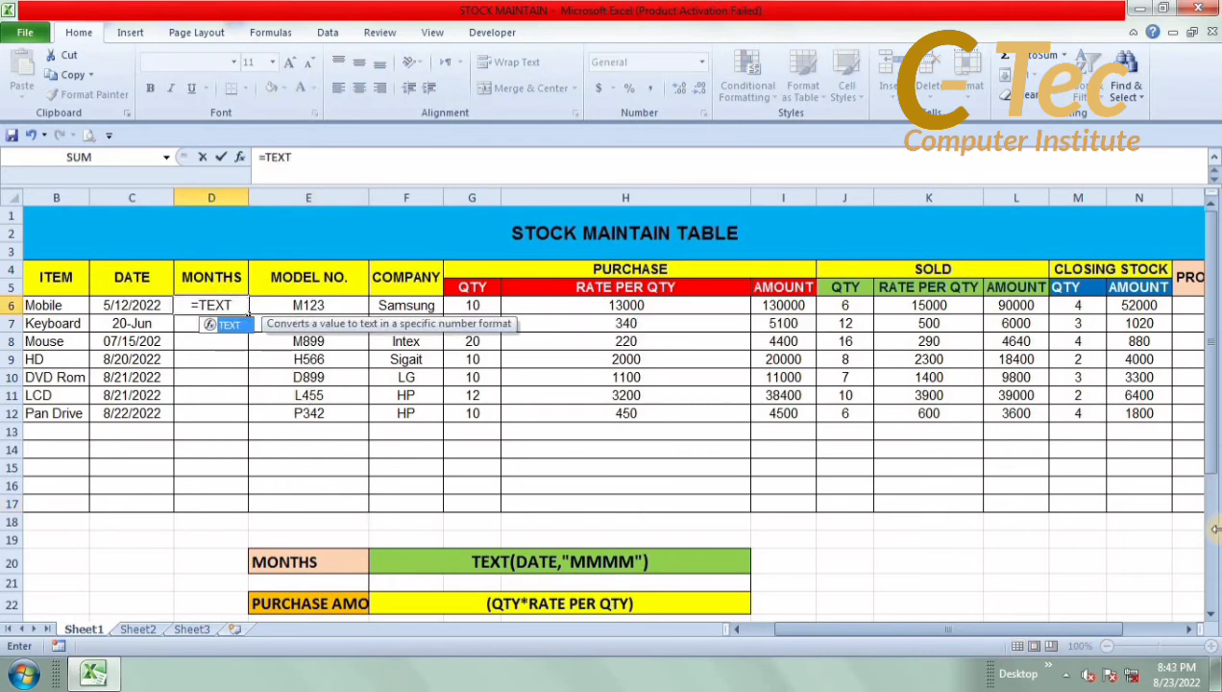
pyautogui.write('(')
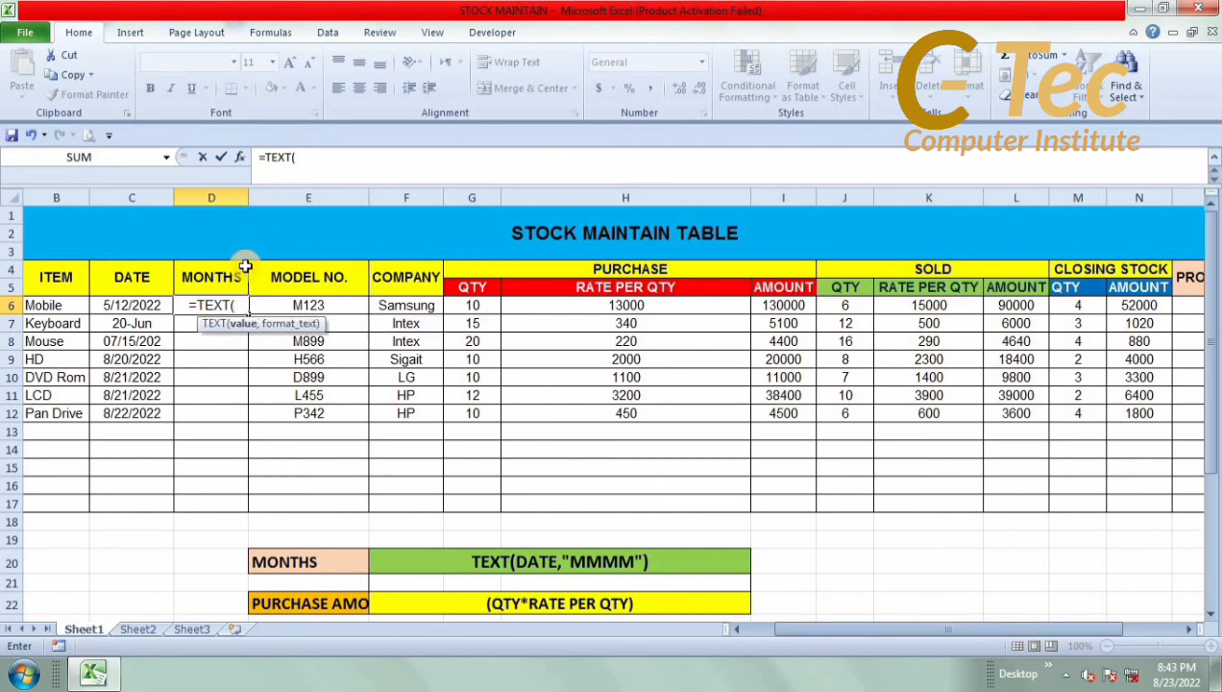
pyautogui.click(151, 303)
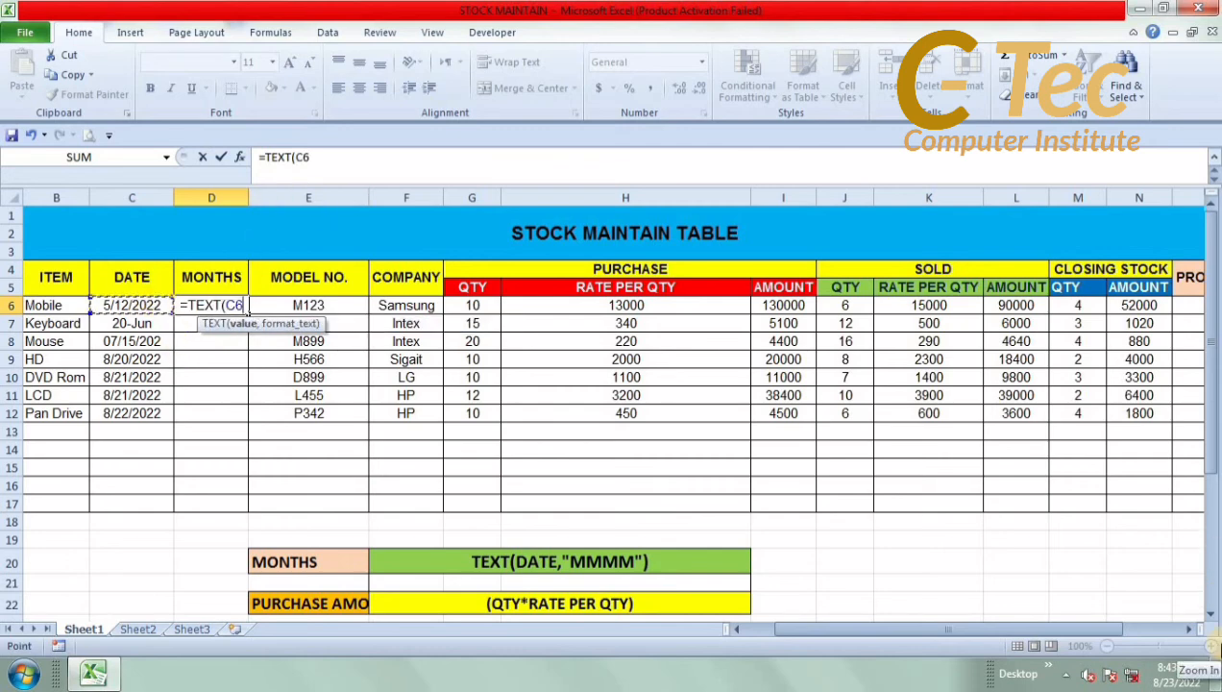
pyautogui.write(',"')
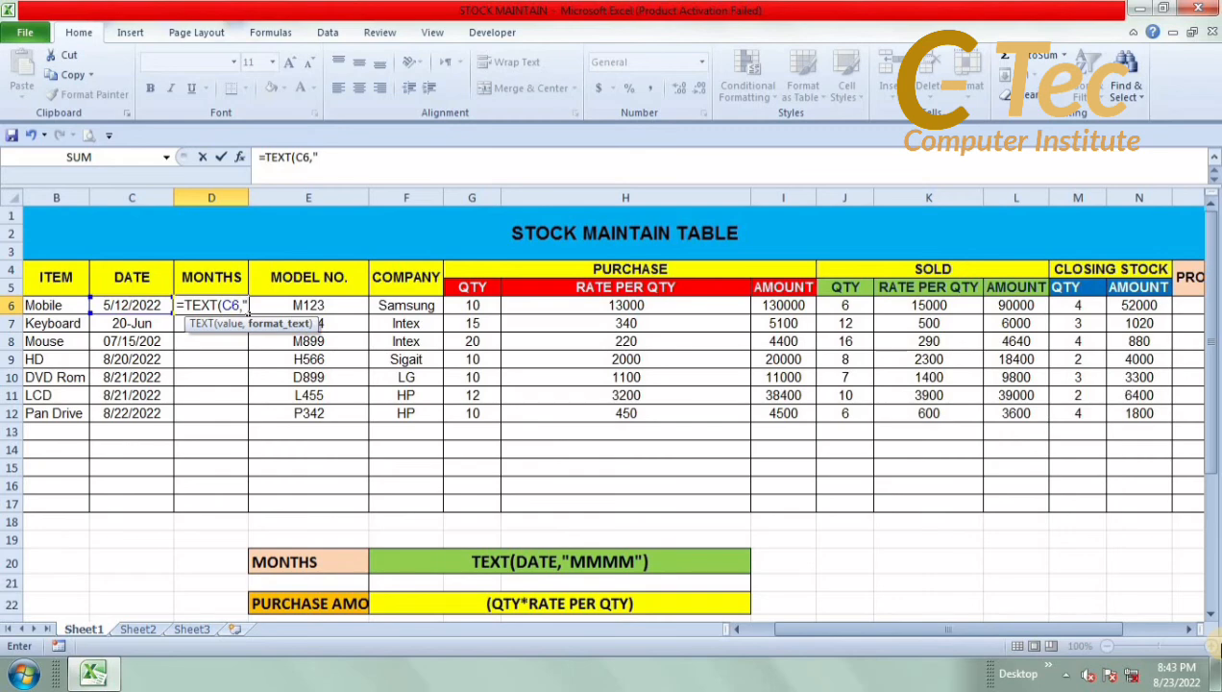
pyautogui.write('MMMM')
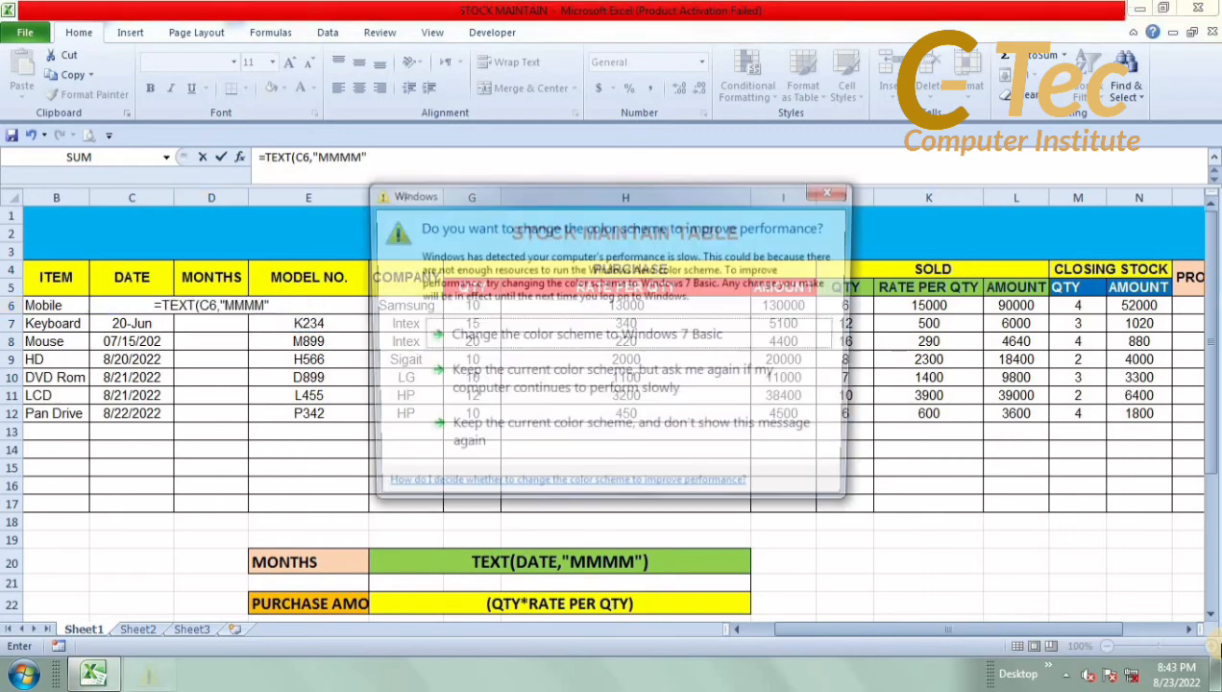
pyautogui.click(841, 187)
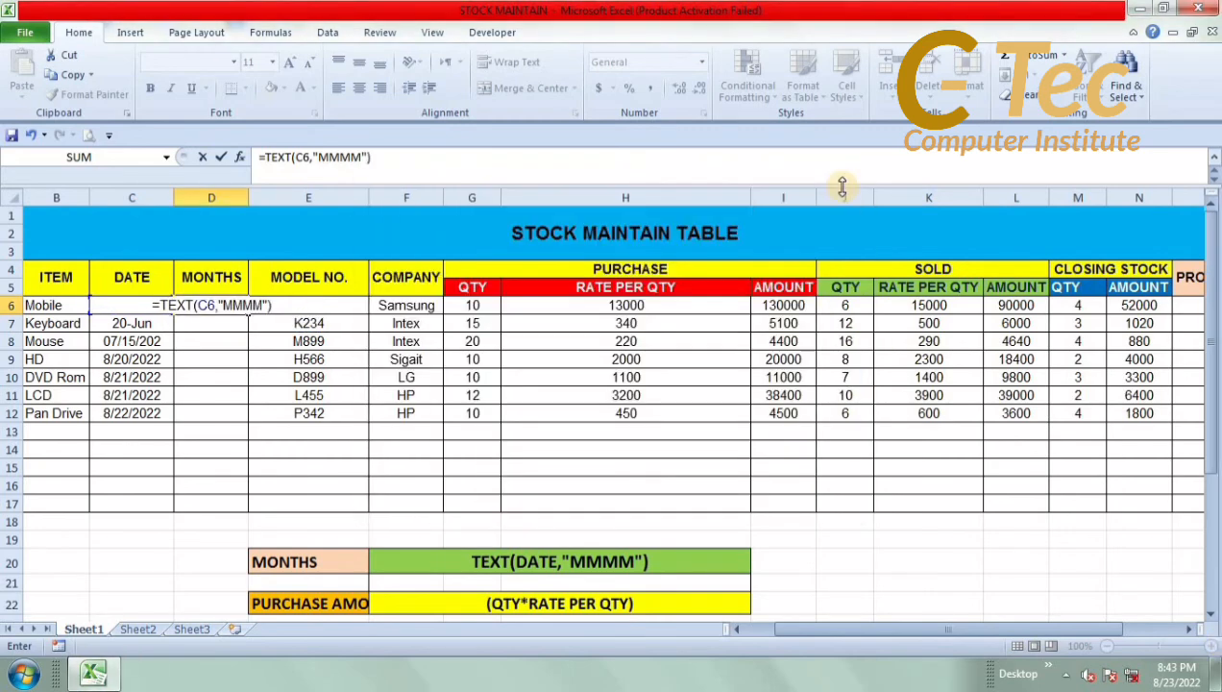
pyautogui.press('Return')
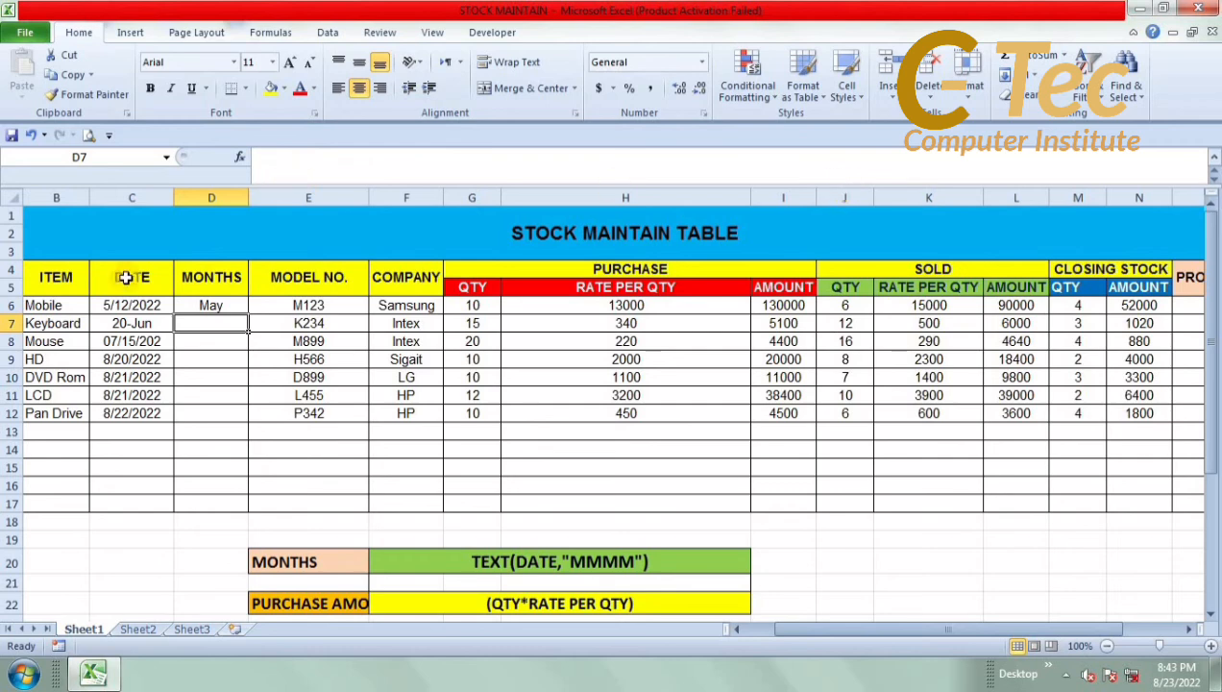
# - Enter the formula =TEXT(C7,"MMMM") in the Keyboard row's MONTHS cell, D7
pyautogui.click(203, 305)
pyautogui.click(233, 318)
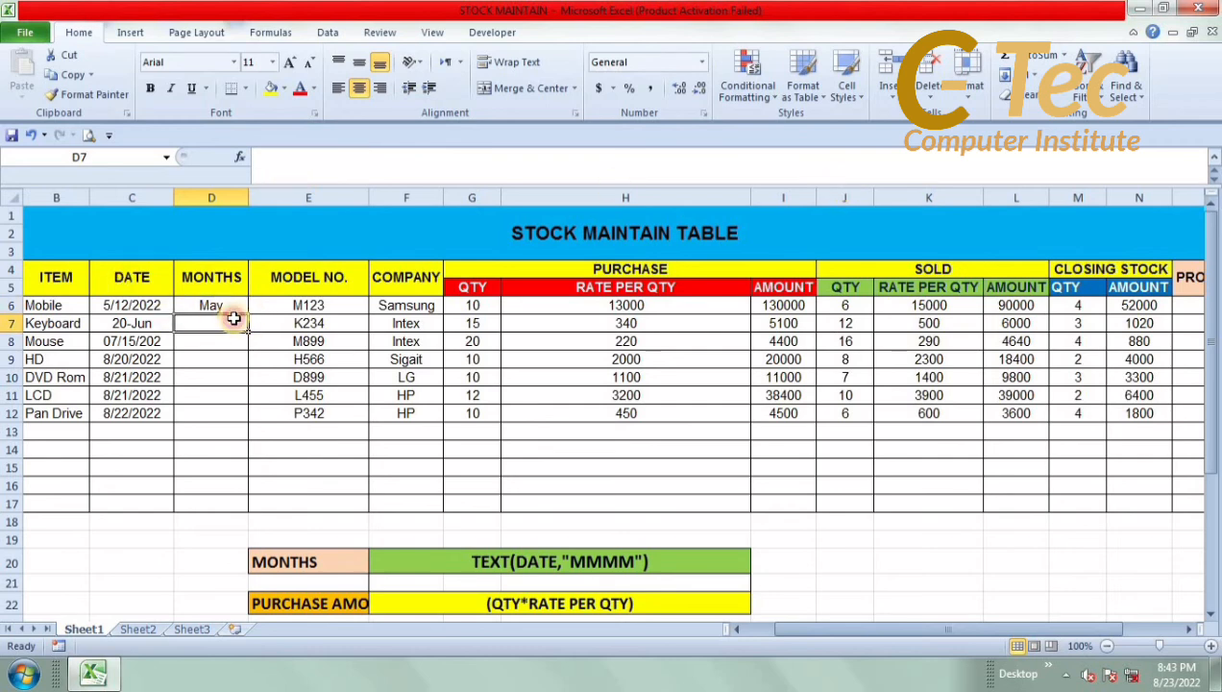
pyautogui.write('=')
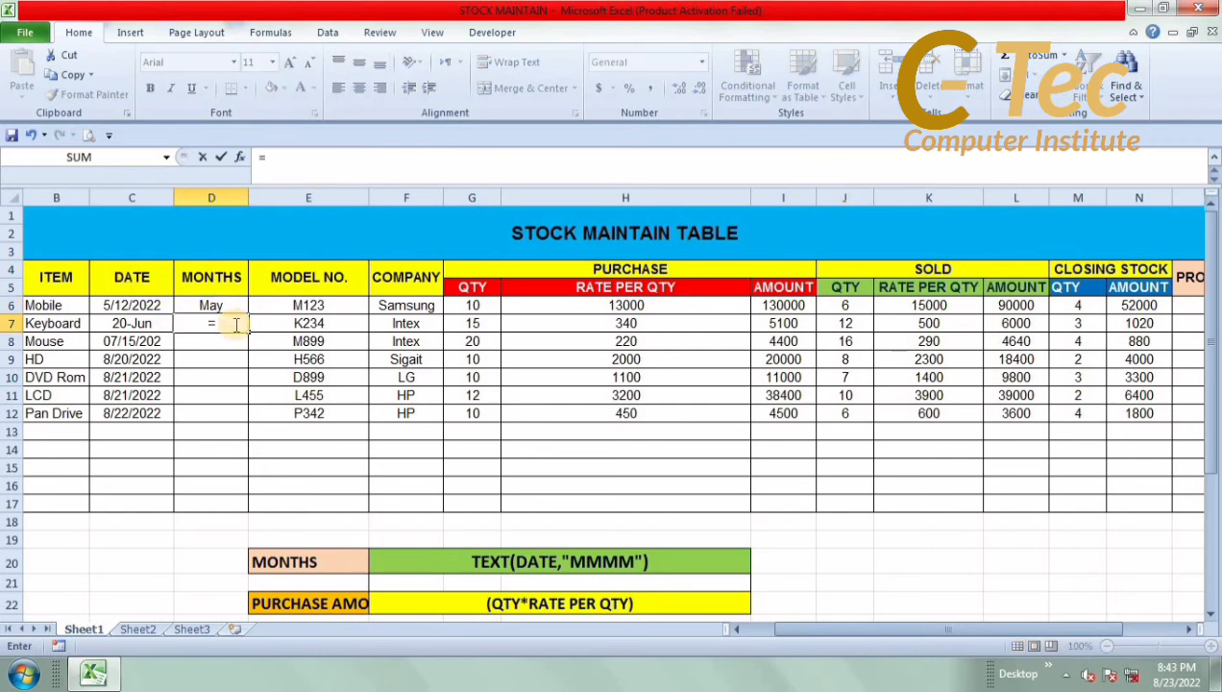
pyautogui.write('TEXT')
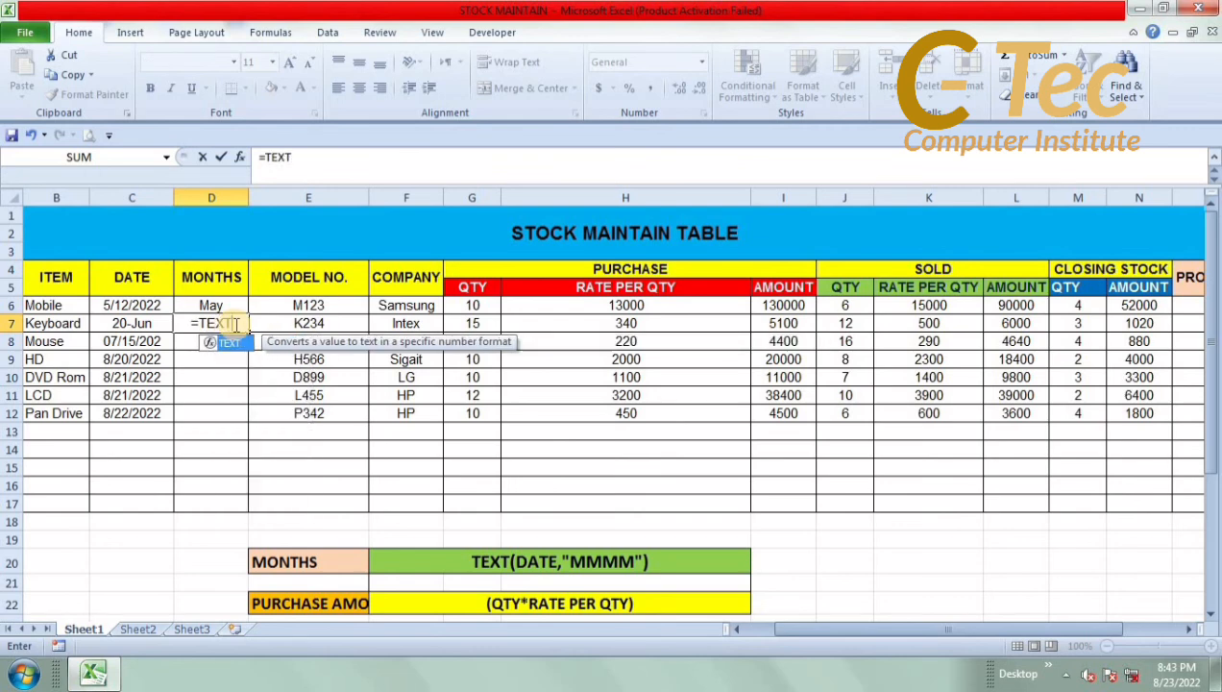
pyautogui.write('(')
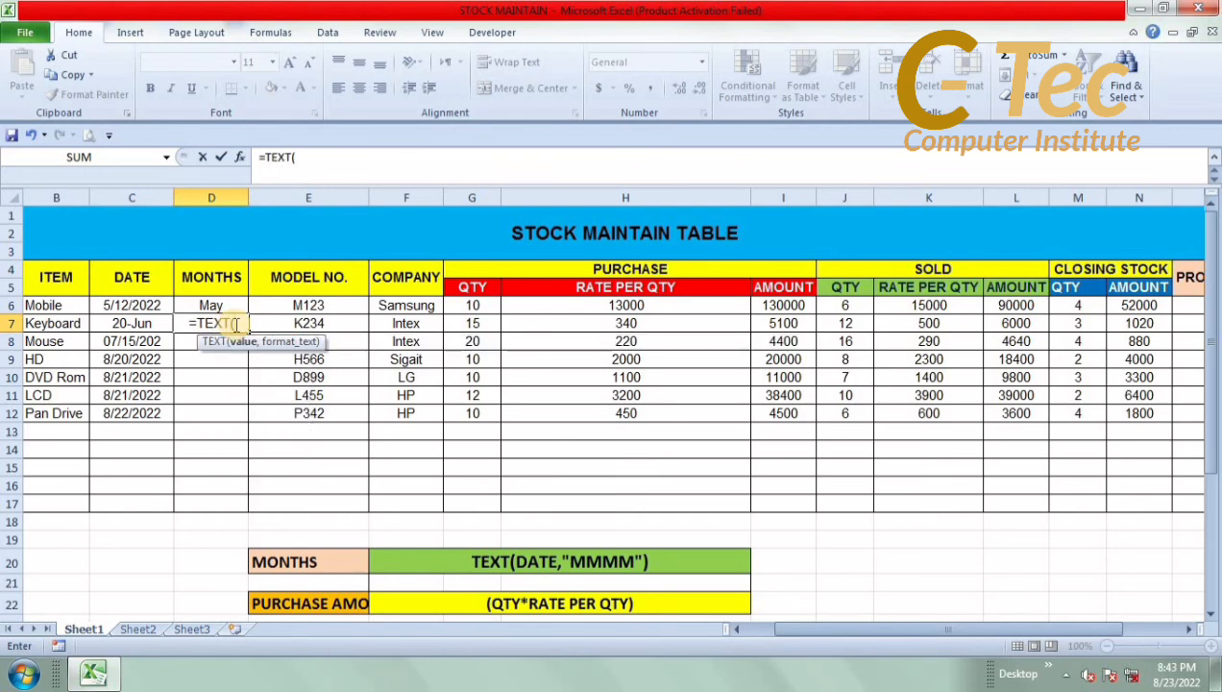
pyautogui.click(135, 322)
pyautogui.write(',')
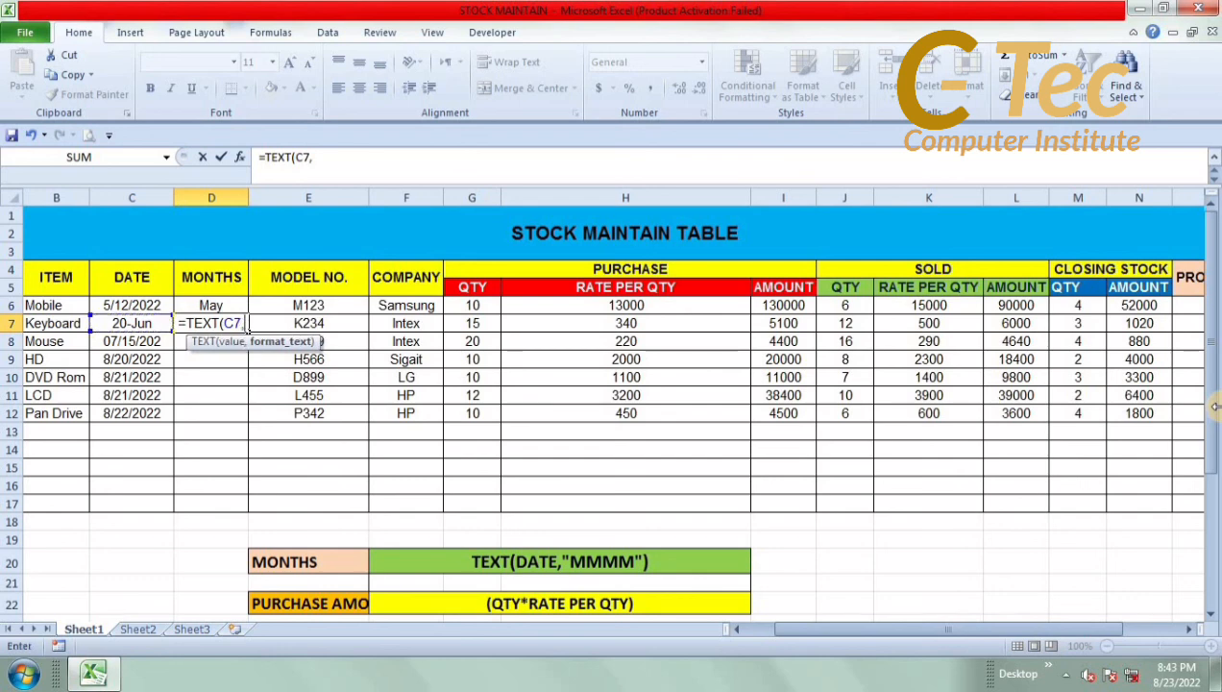
pyautogui.write('"M')
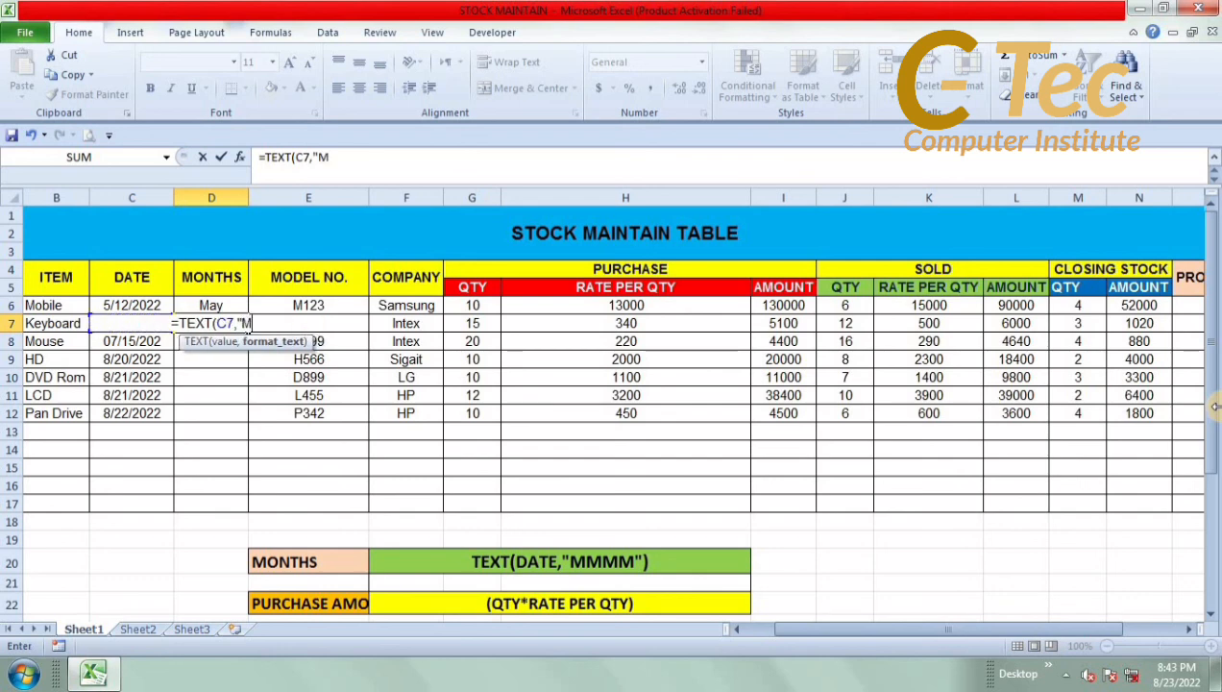
pyautogui.write('MMM"')
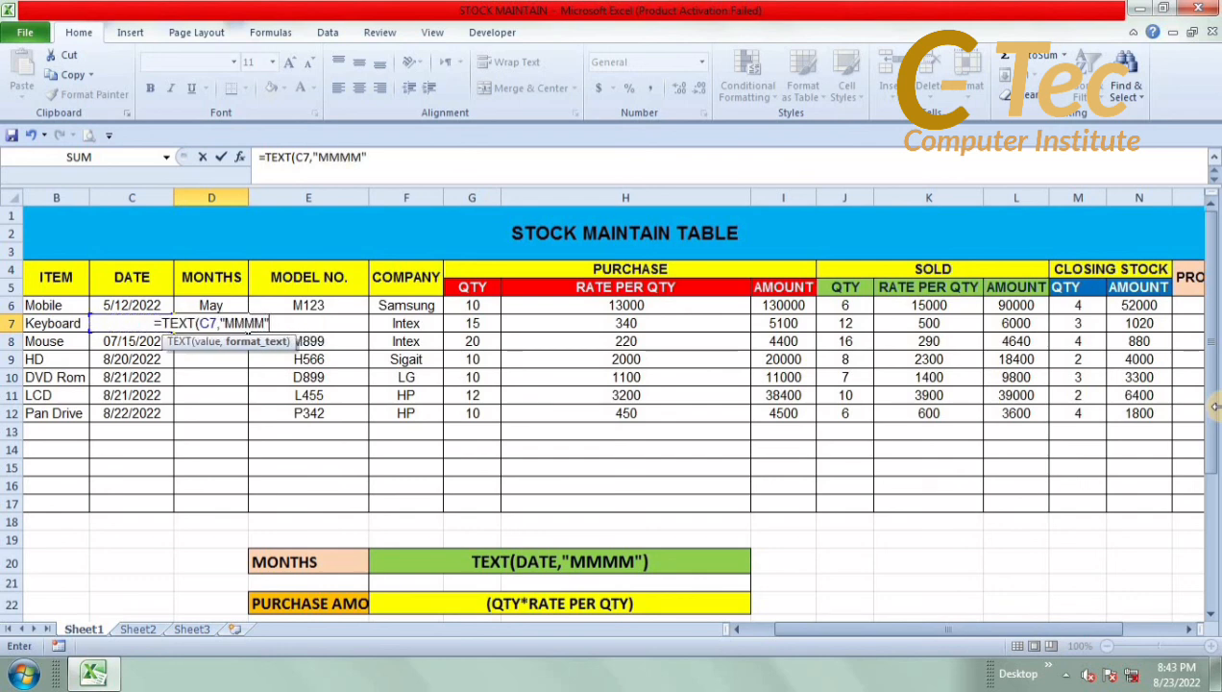
pyautogui.write(')')
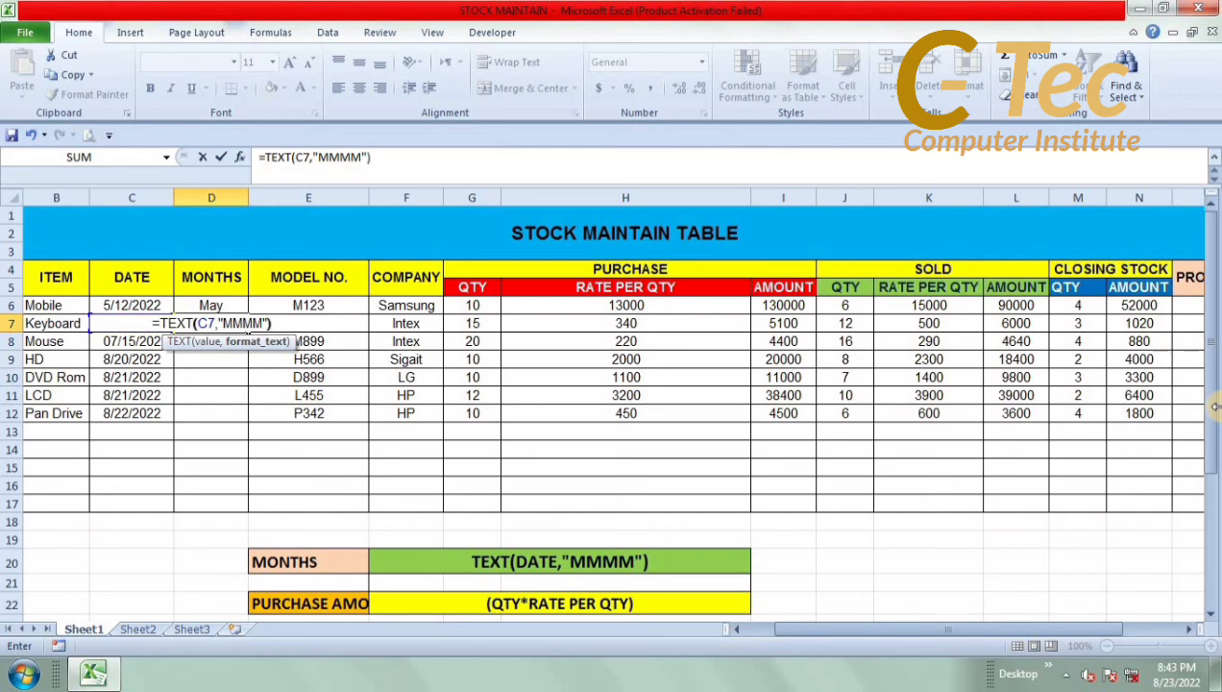
pyautogui.press('Return')
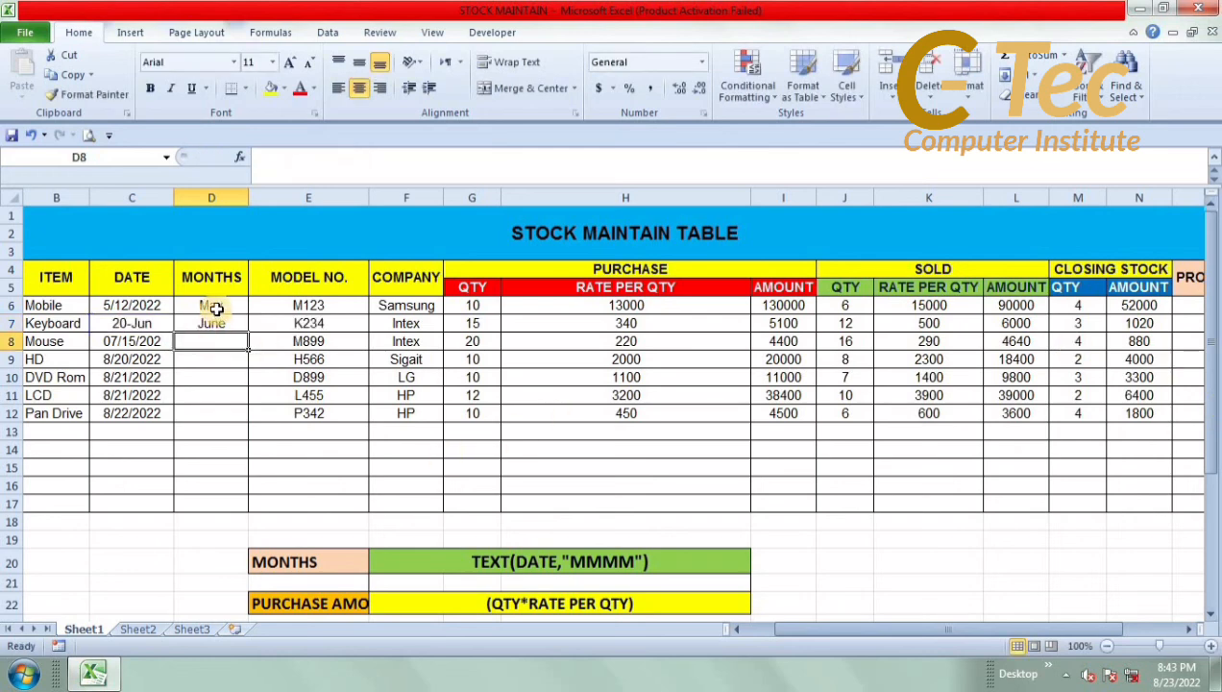
# - Fill the month formula from D6 down through D12 and deselect the range
pyautogui.moveTo(217, 308); pyautogui.dragTo(248, 423)
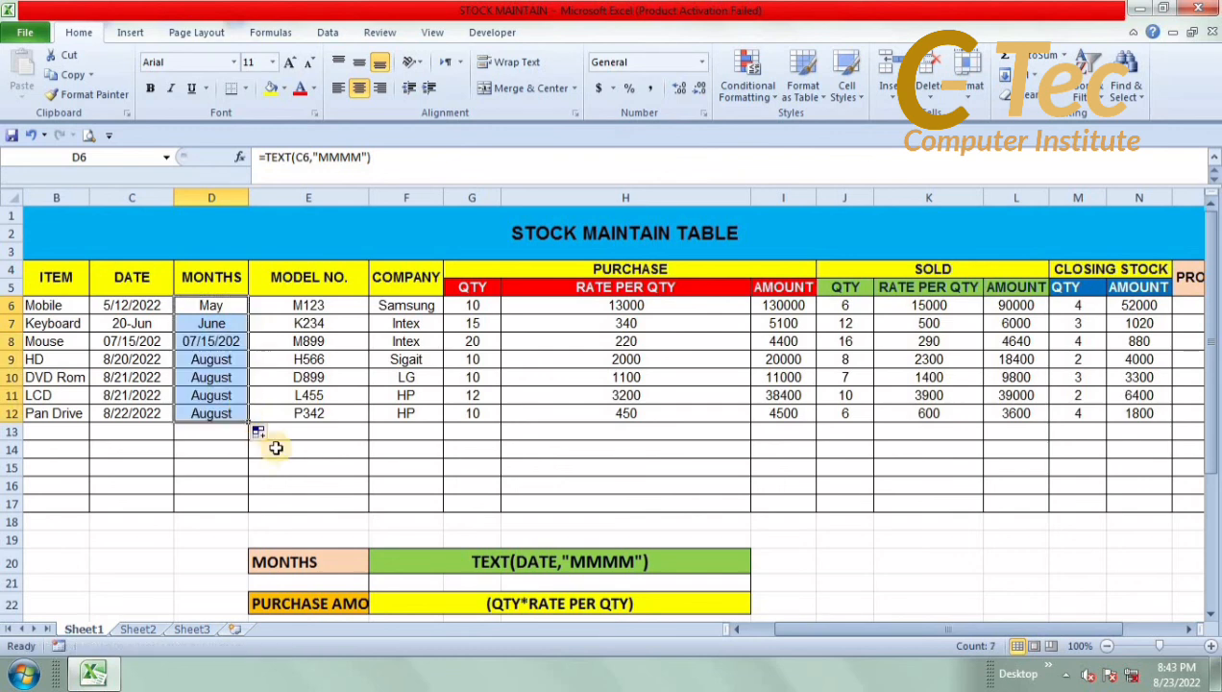
pyautogui.click(276, 447)
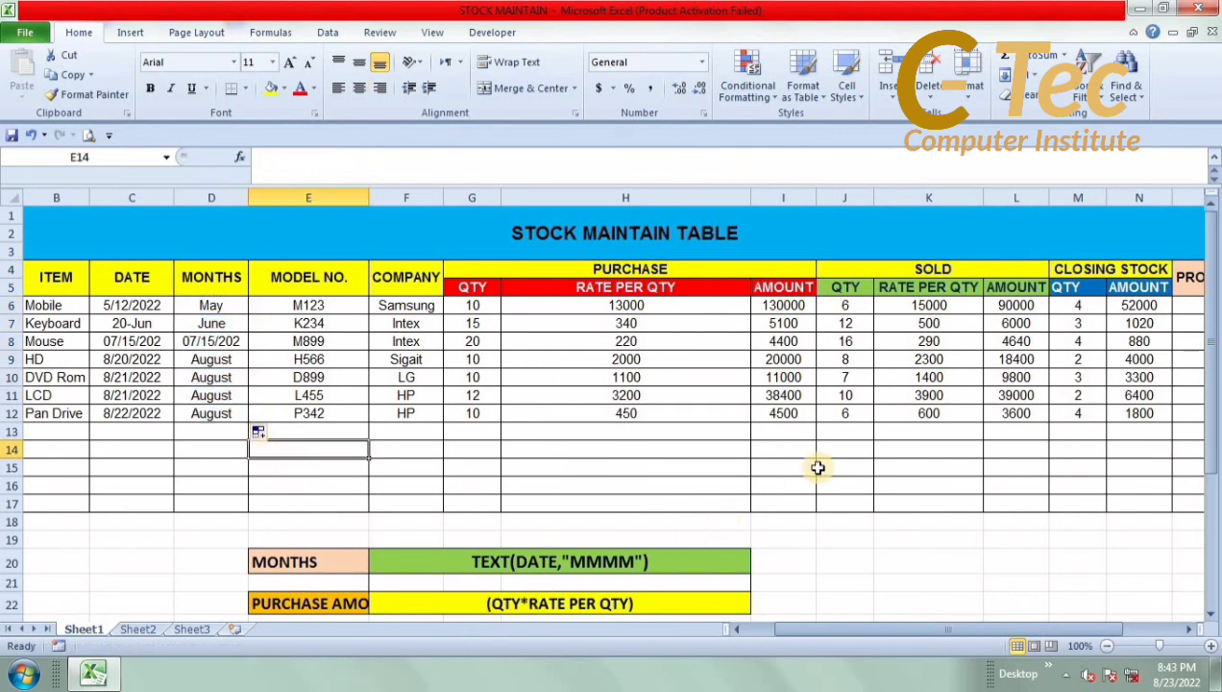
pyautogui.click(844, 450)
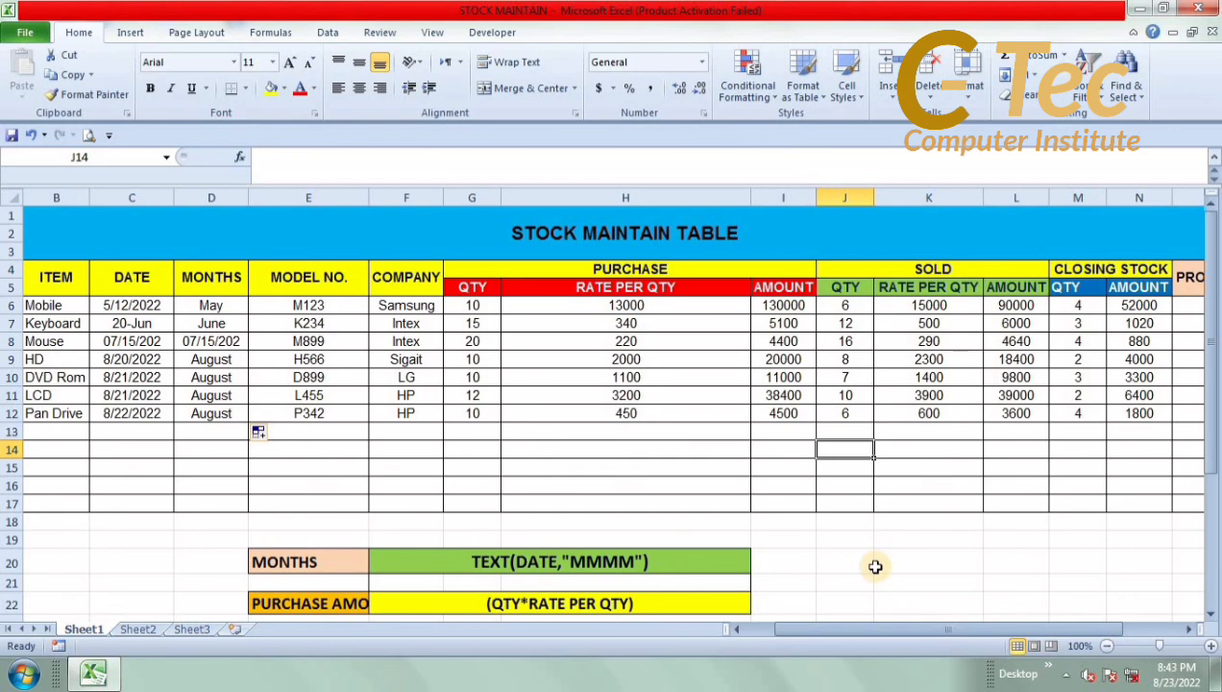
# - Widen columns E and G so the labels and the long profit and loss note in the formula list below the table fit
pyautogui.scroll(-3, 875, 567)
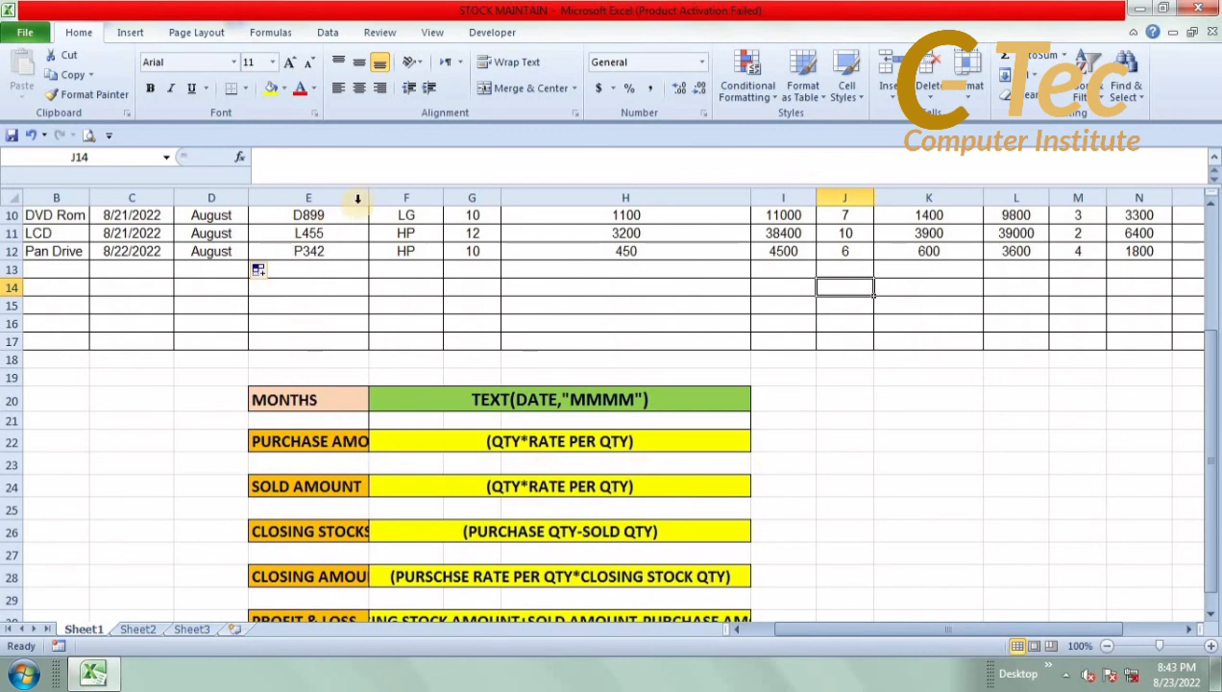
pyautogui.moveTo(368, 189); pyautogui.dragTo(413, 189)
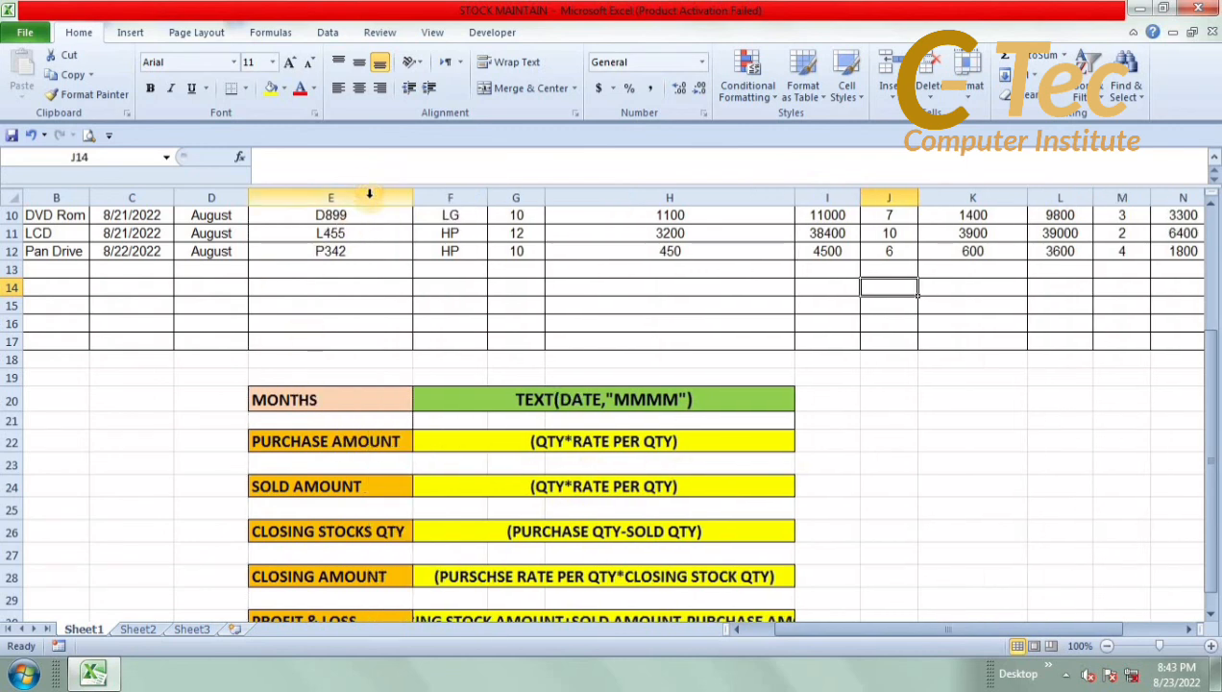
pyautogui.scroll(-1, 514, 562)
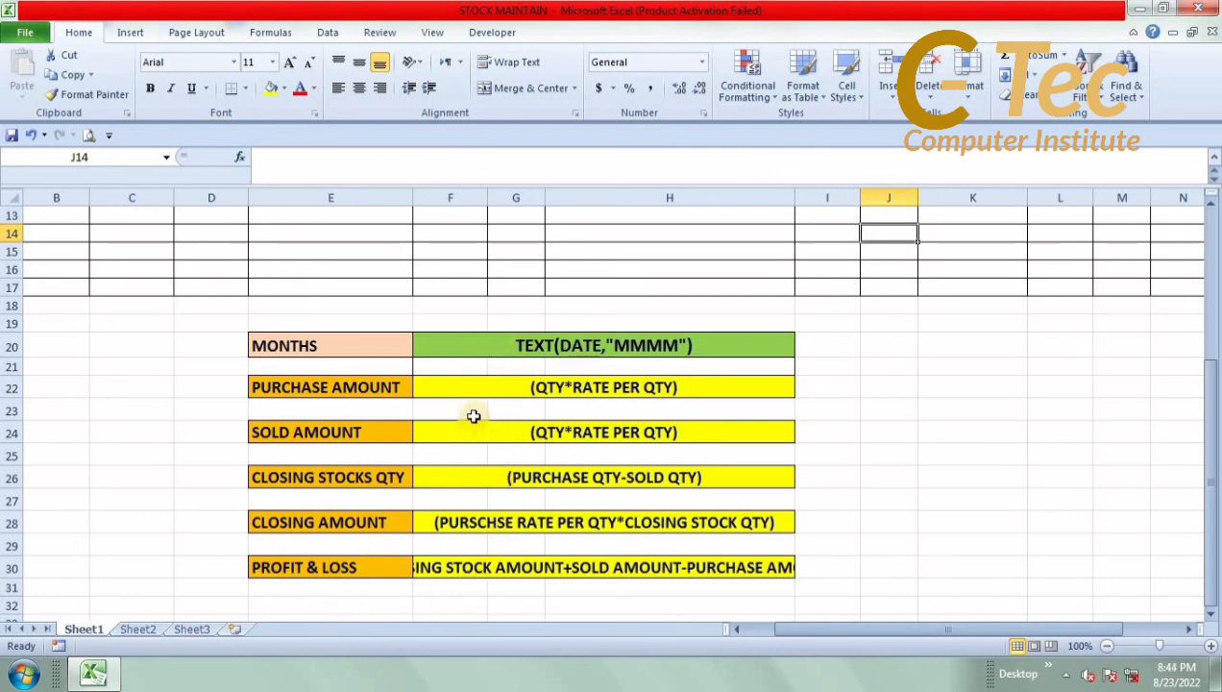
pyautogui.moveTo(542, 196); pyautogui.dragTo(618, 245)
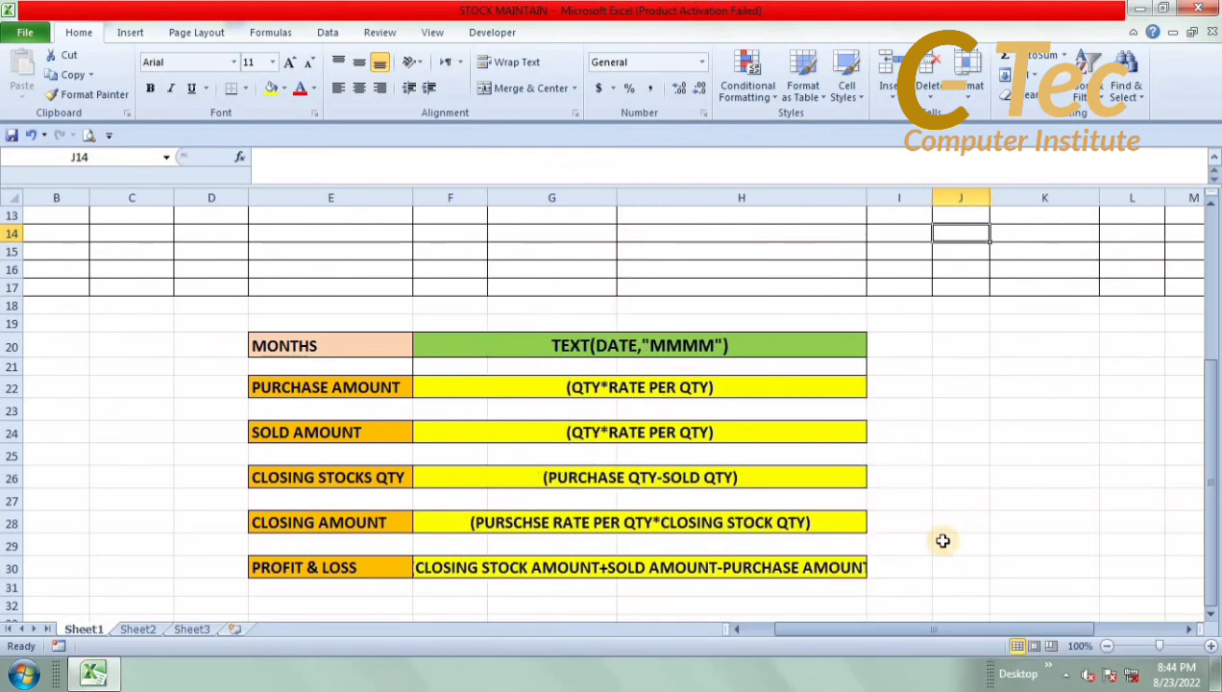
pyautogui.moveTo(617, 195); pyautogui.dragTo(653, 197)
pyautogui.scroll(4, 1063, 570)
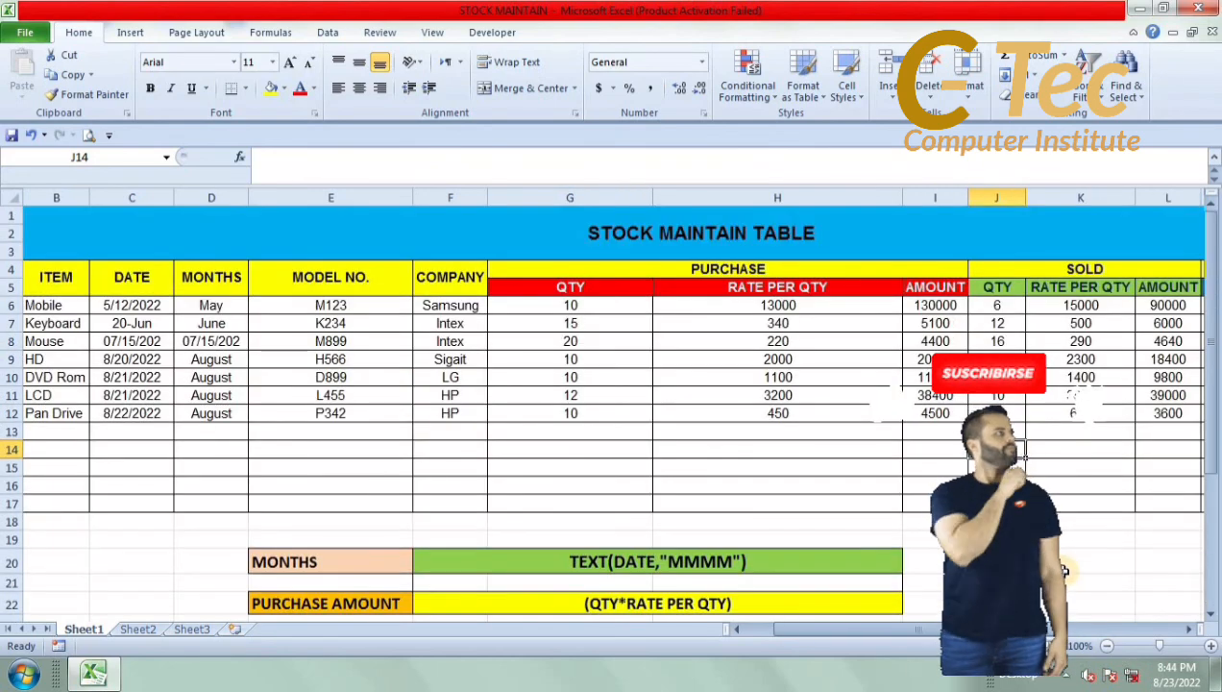
pyautogui.scroll(-2, 1063, 570)
pyautogui.scroll(-1, 1063, 570)
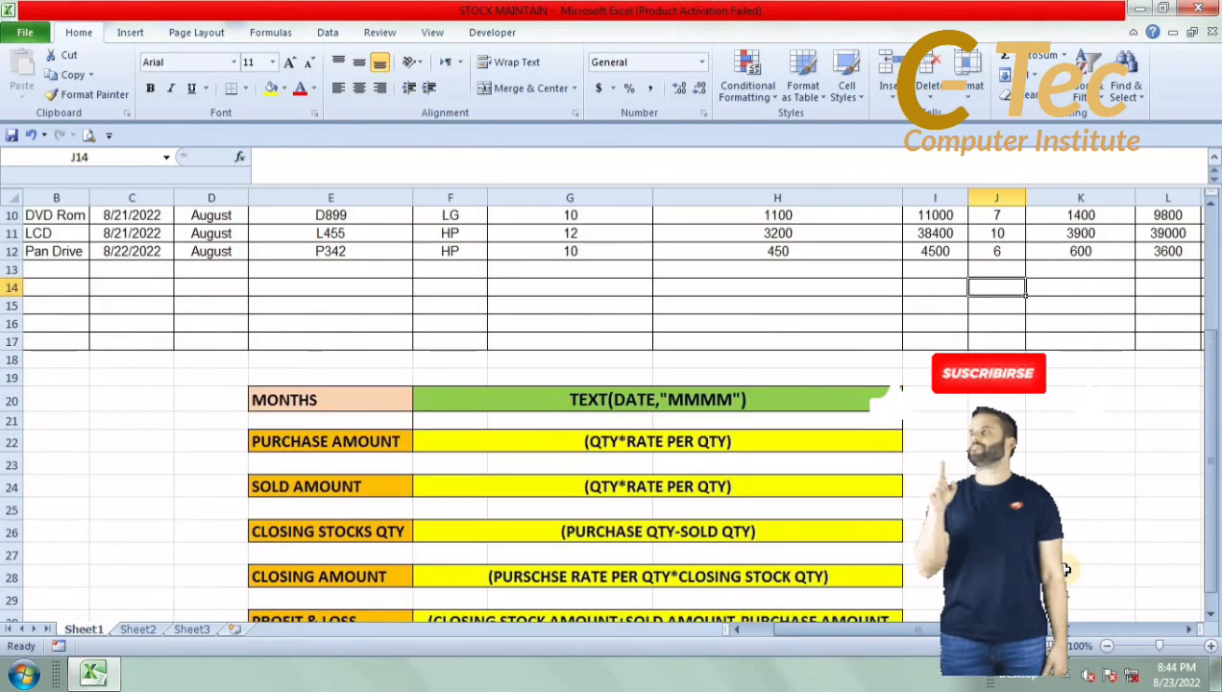
pyautogui.scroll(-3, 1063, 570)
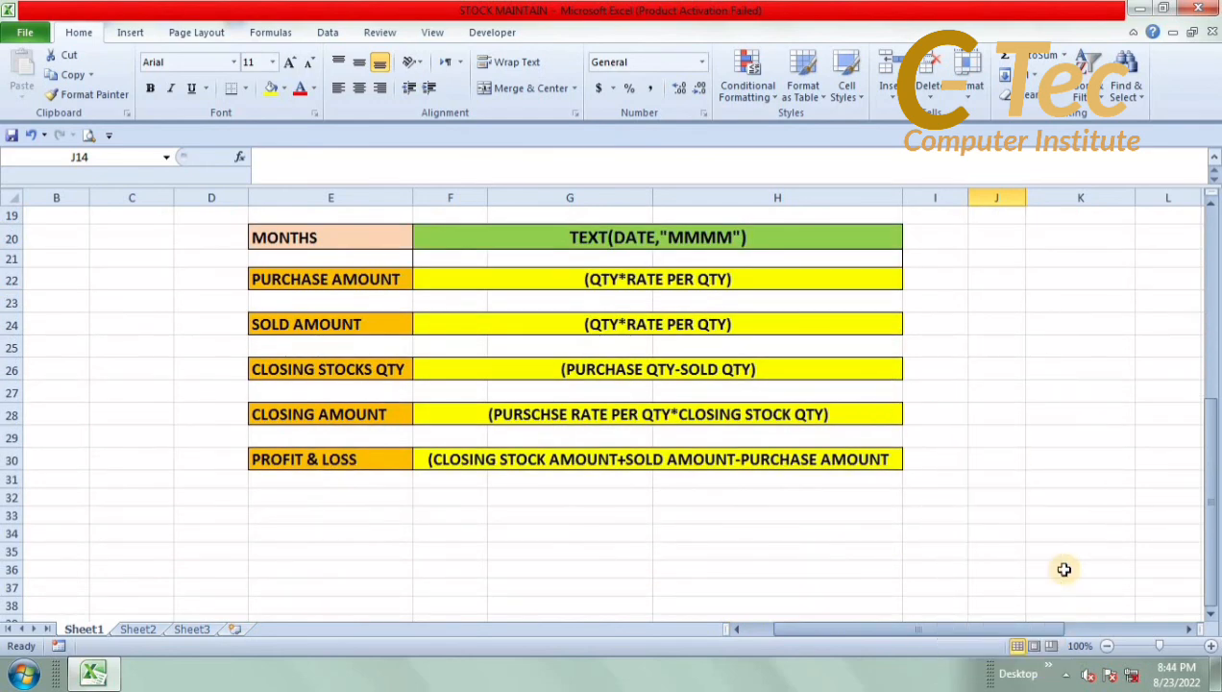